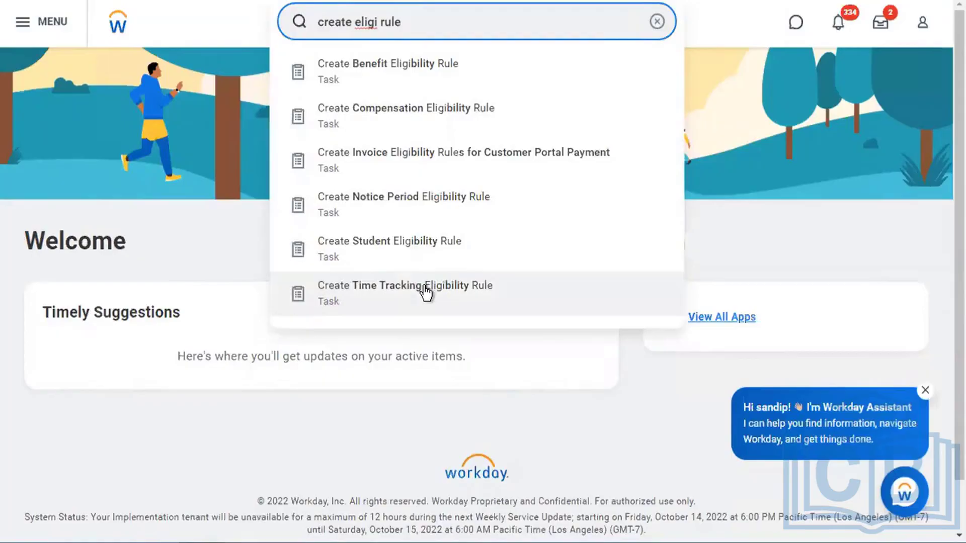
# Open the Create Compensation Eligibility Rule task from the search suggestions
pyautogui.click(455, 130)
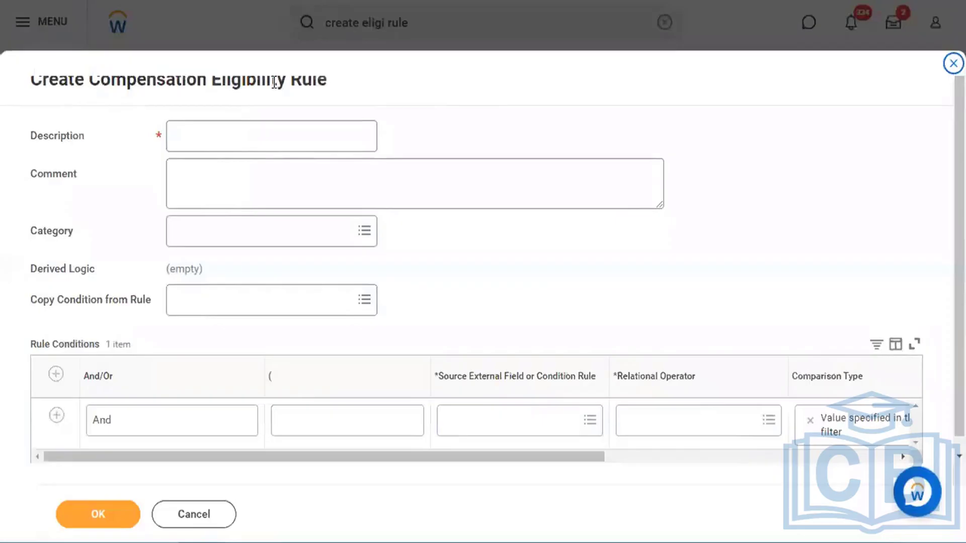
pyautogui.moveTo(93, 87); pyautogui.dragTo(380, 87)
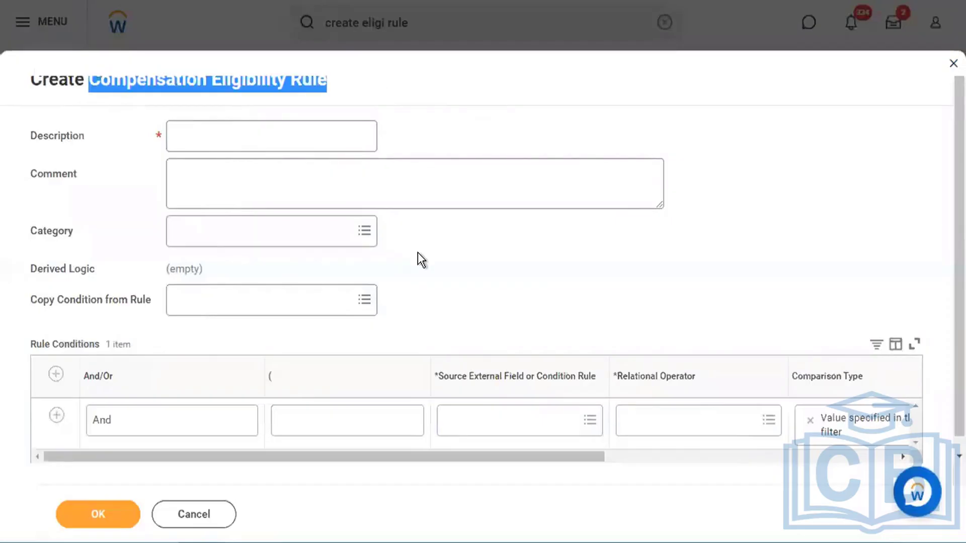
pyautogui.click(554, 270)
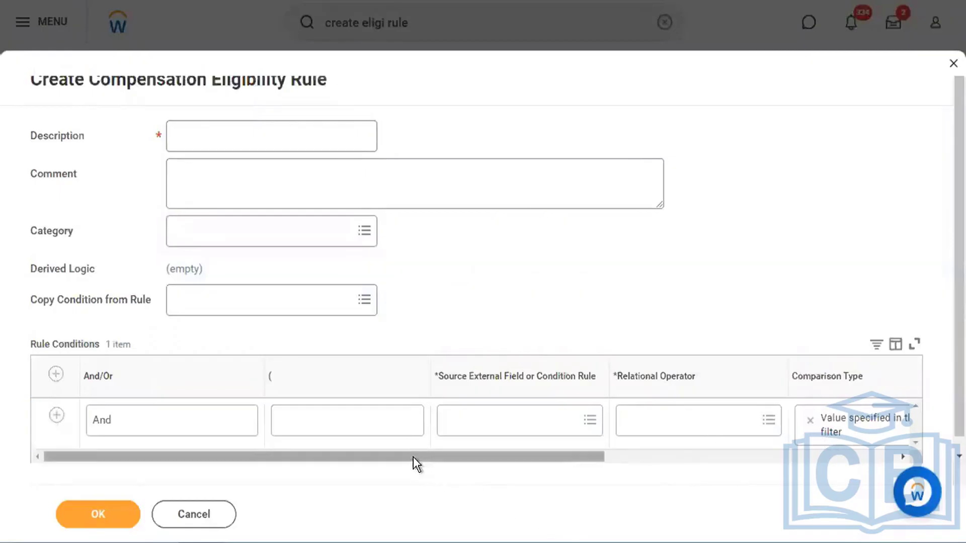
# Examine the rule condition columns, including the source field, relational operator, comparison type and comparison value
pyautogui.moveTo(412, 456); pyautogui.dragTo(263, 458)
pyautogui.moveTo(526, 456); pyautogui.dragTo(732, 460)
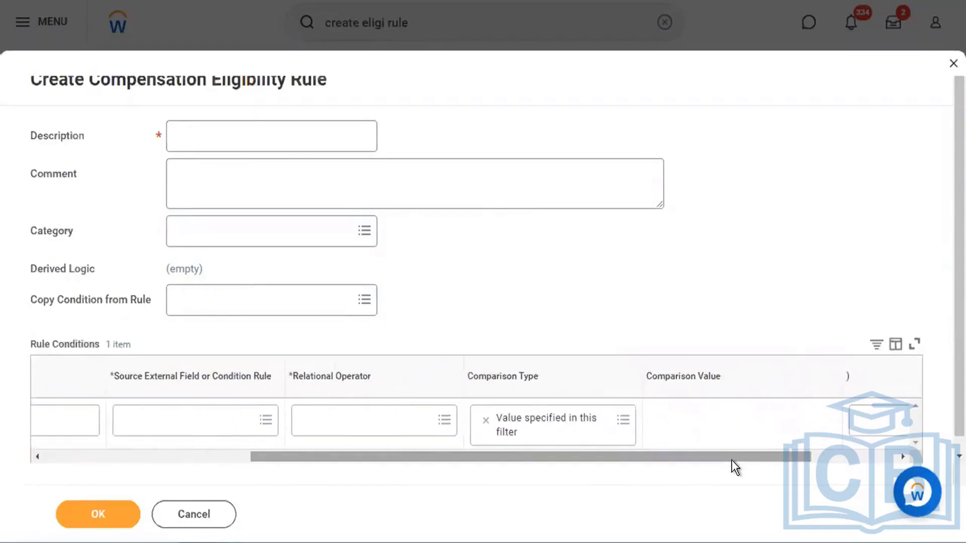
pyautogui.click(238, 149)
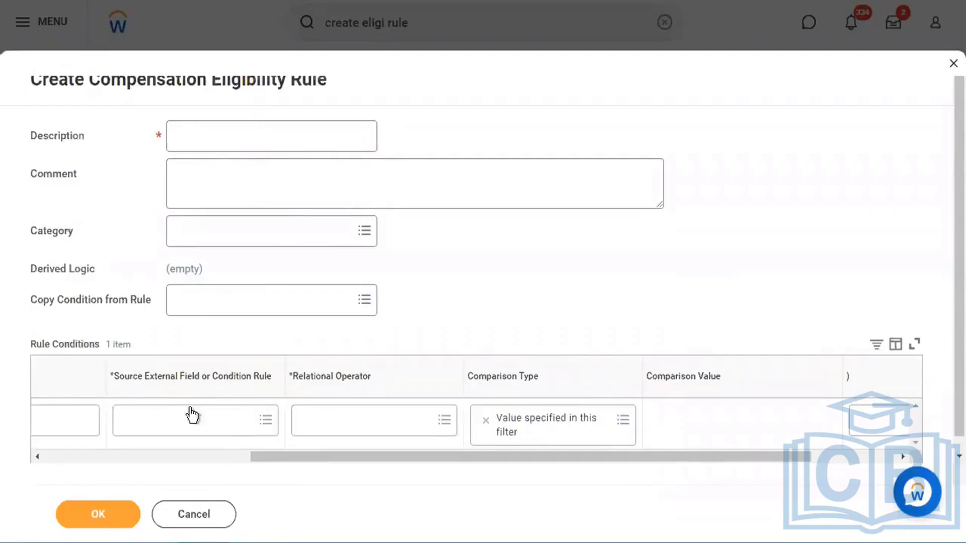
pyautogui.click(206, 418)
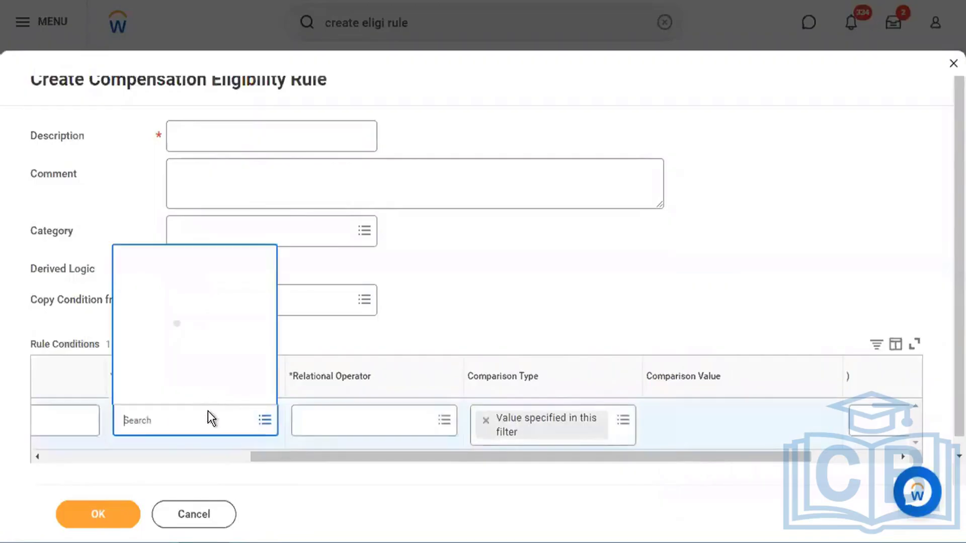
pyautogui.click(310, 335)
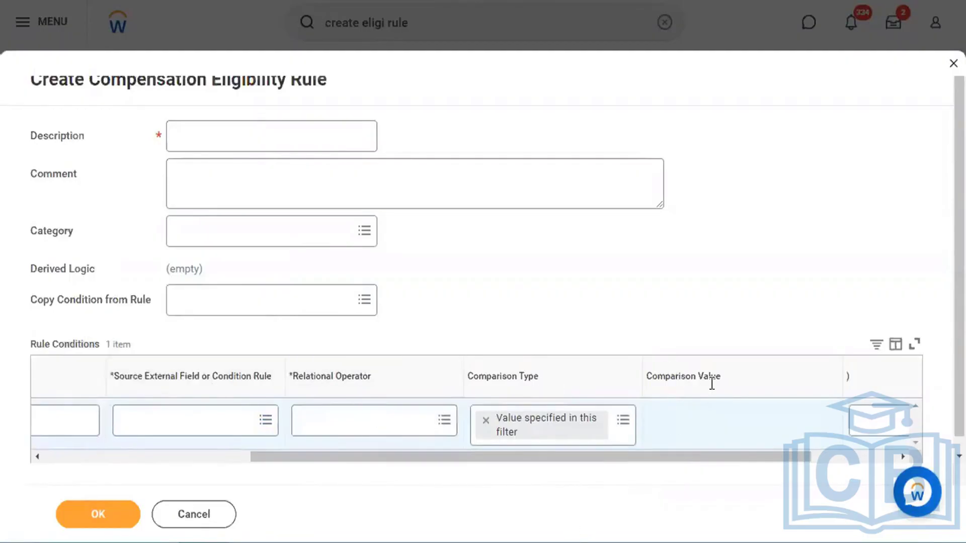
pyautogui.moveTo(646, 376); pyautogui.dragTo(733, 384)
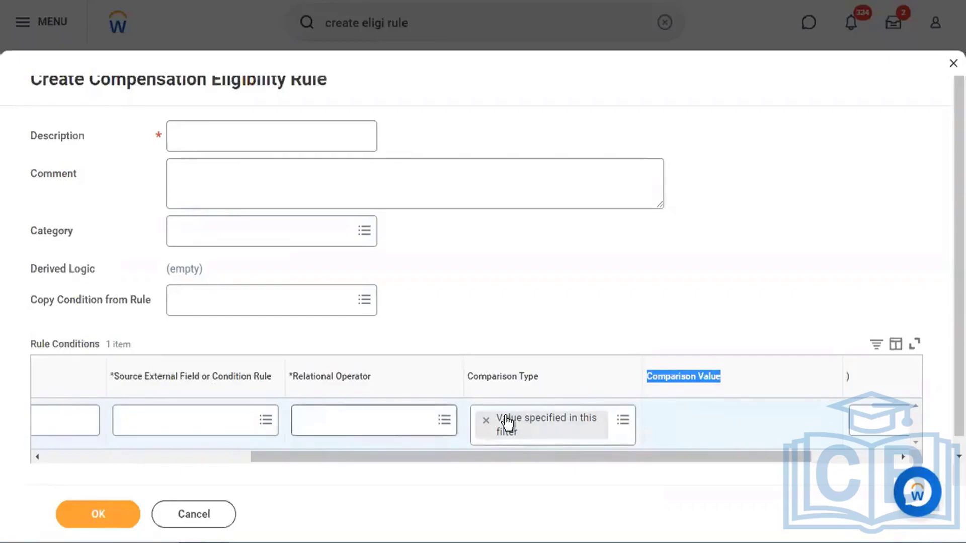
pyautogui.moveTo(714, 454); pyautogui.dragTo(242, 446)
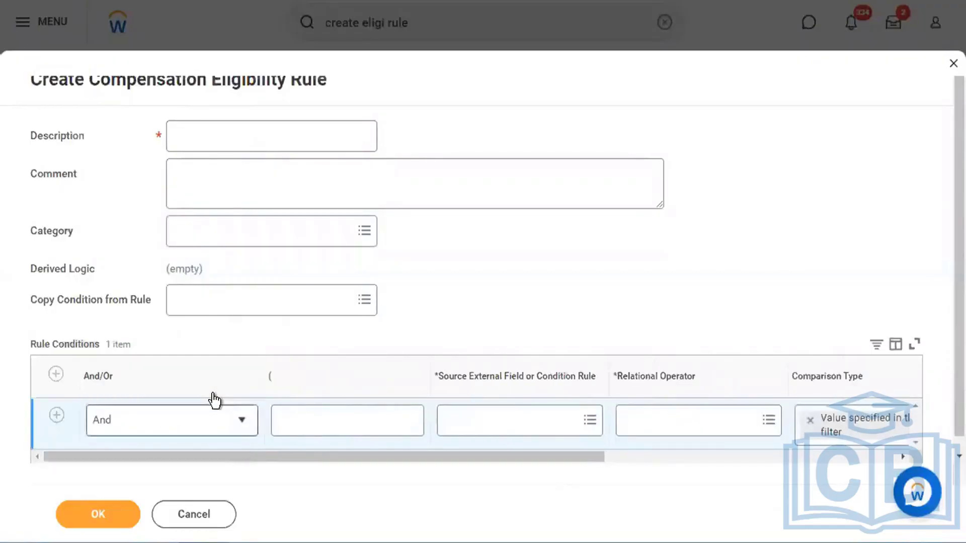
# Add a second rule condition row and set its And/Or operator to Or
pyautogui.click(57, 416)
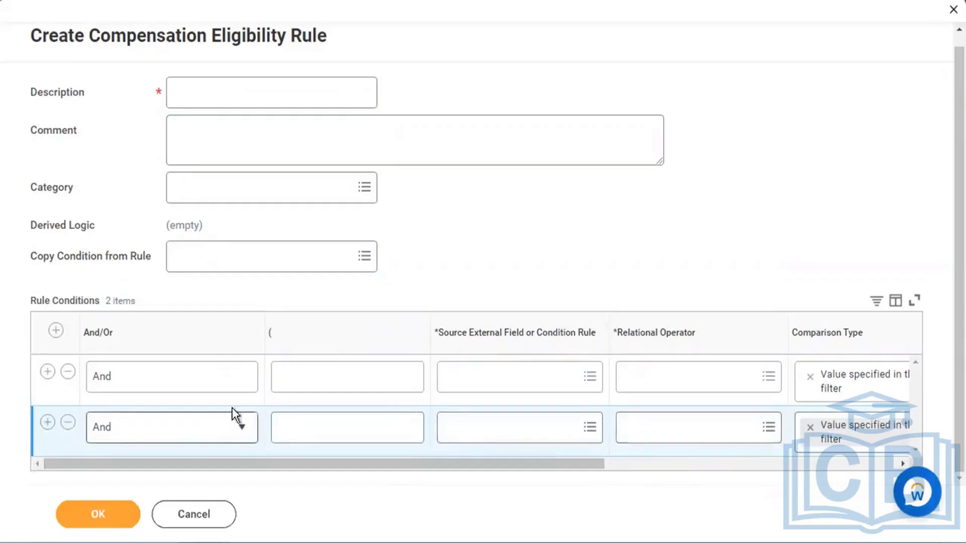
pyautogui.click(229, 377)
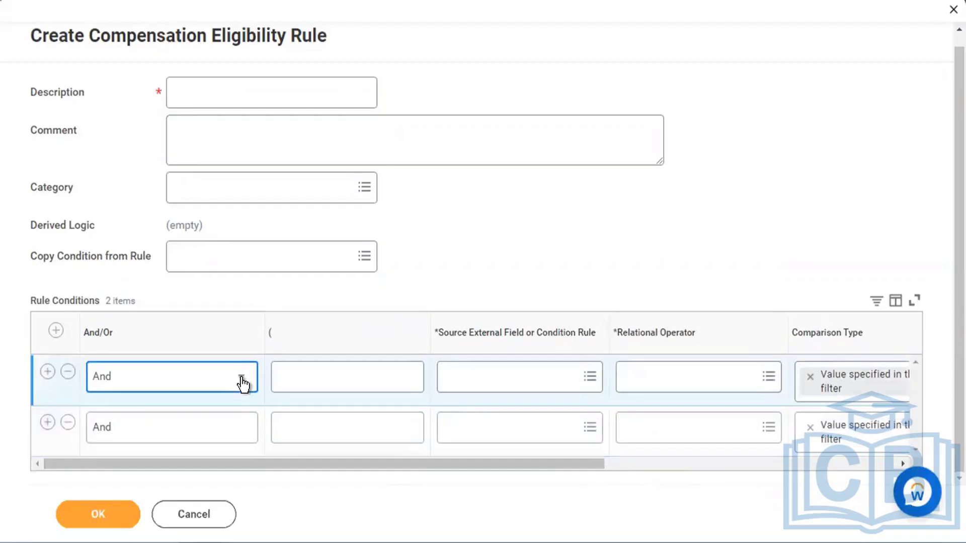
pyautogui.click(240, 379)
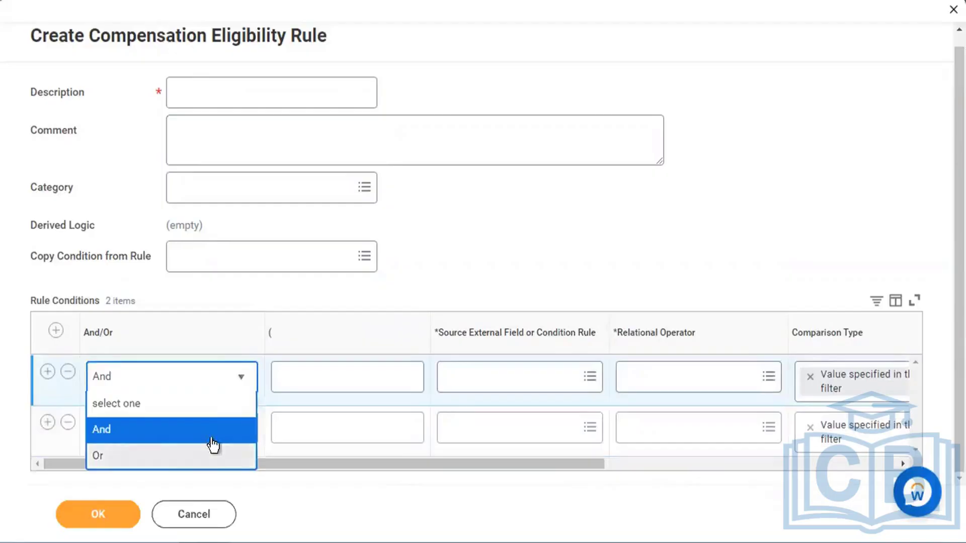
pyautogui.click(363, 290)
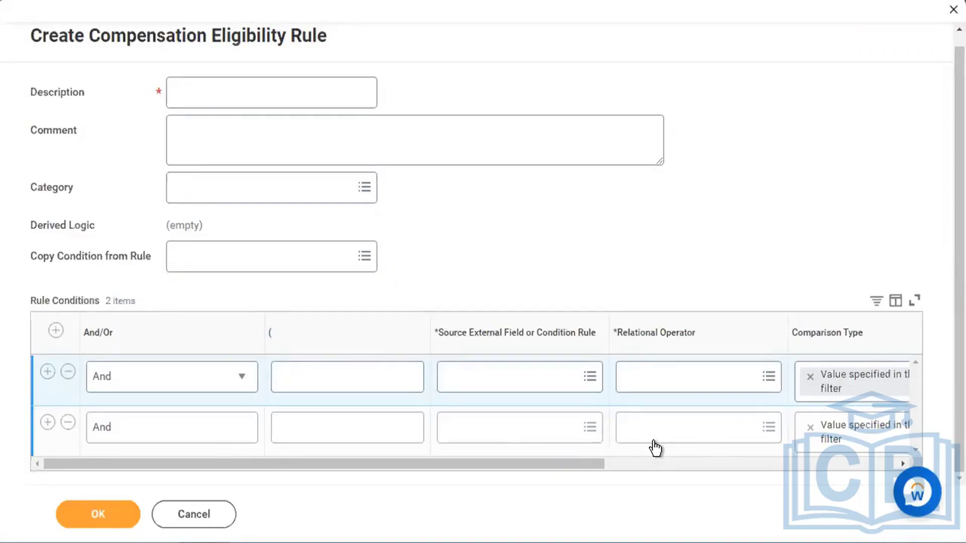
pyautogui.click(219, 424)
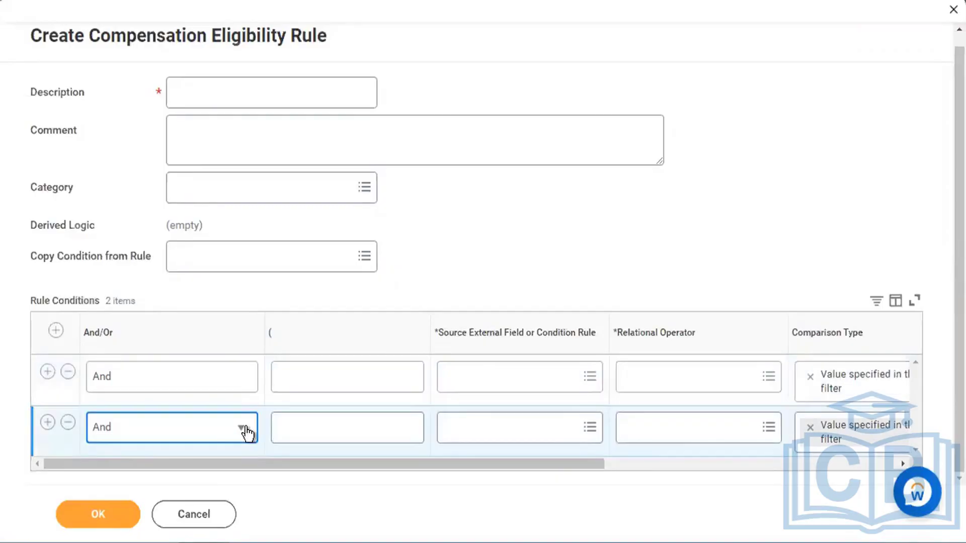
pyautogui.click(245, 431)
pyautogui.click(209, 507)
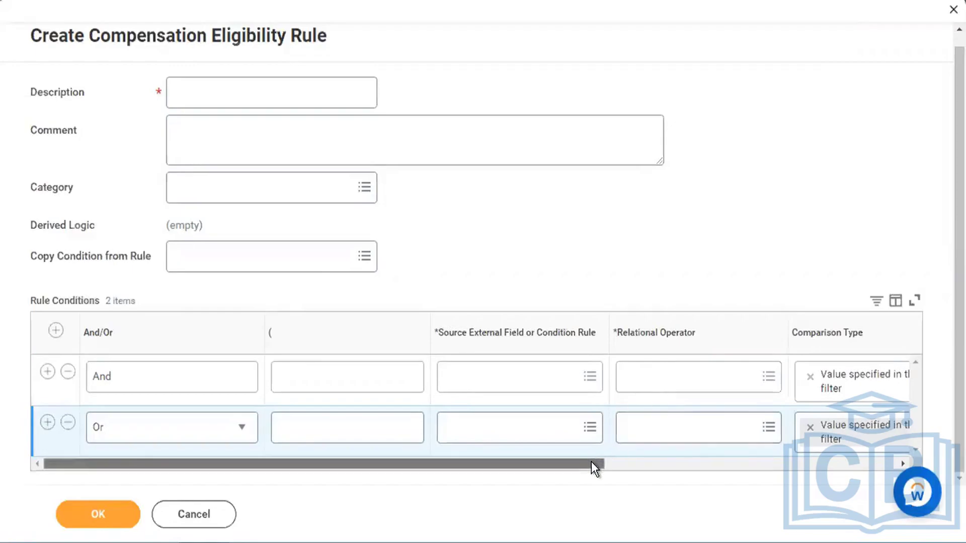
pyautogui.moveTo(591, 460); pyautogui.dragTo(814, 466)
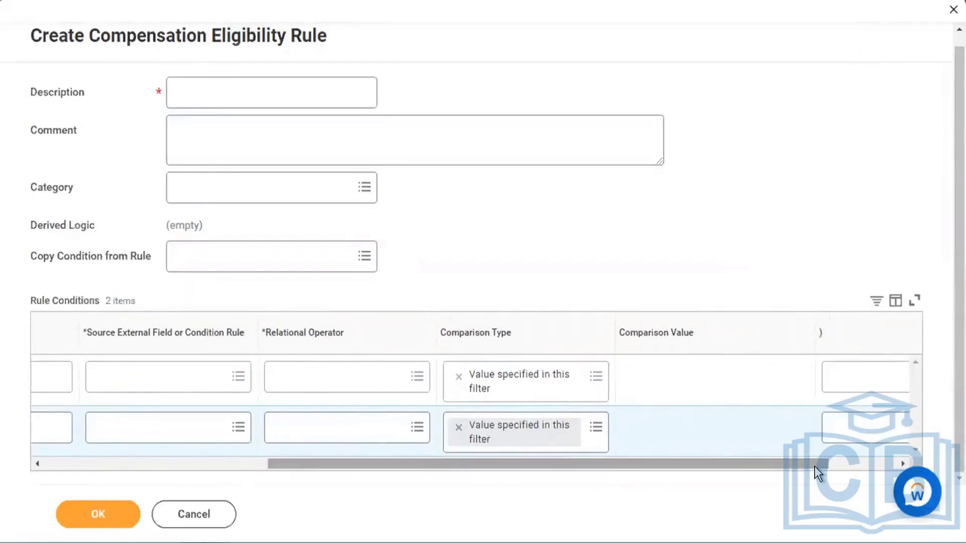
pyautogui.moveTo(704, 460); pyautogui.dragTo(415, 448)
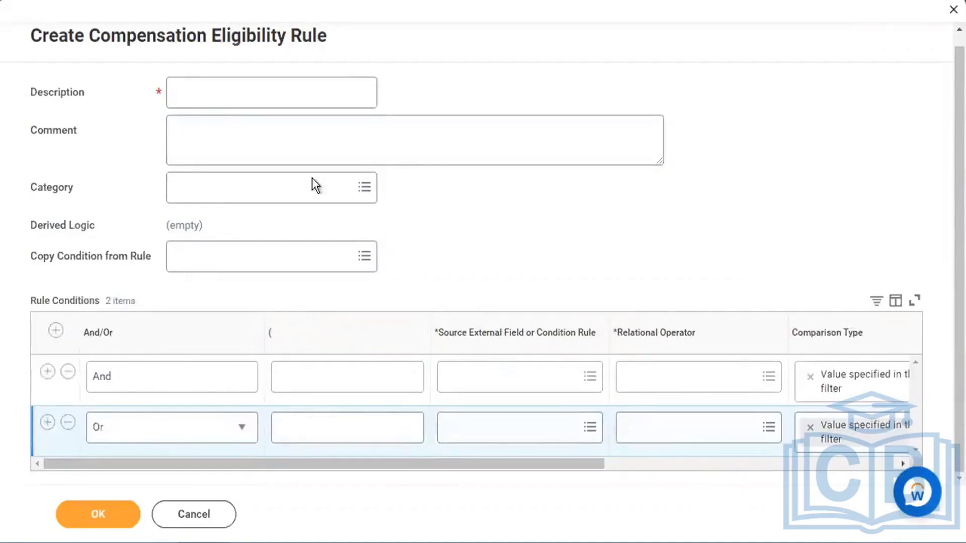
# Enter "Country = United States of America (Flexgun)" as the rule's description
pyautogui.click(350, 97)
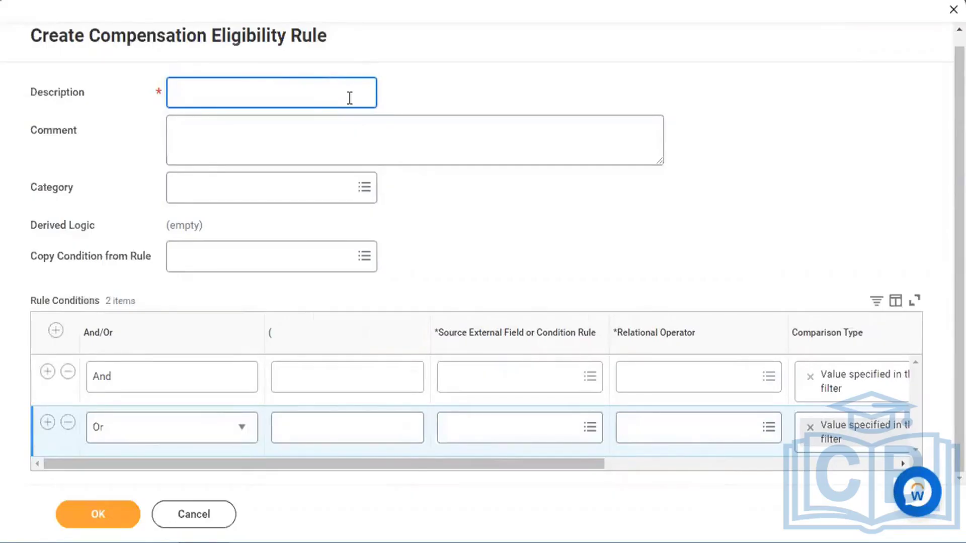
pyautogui.write('Country = United Staes')
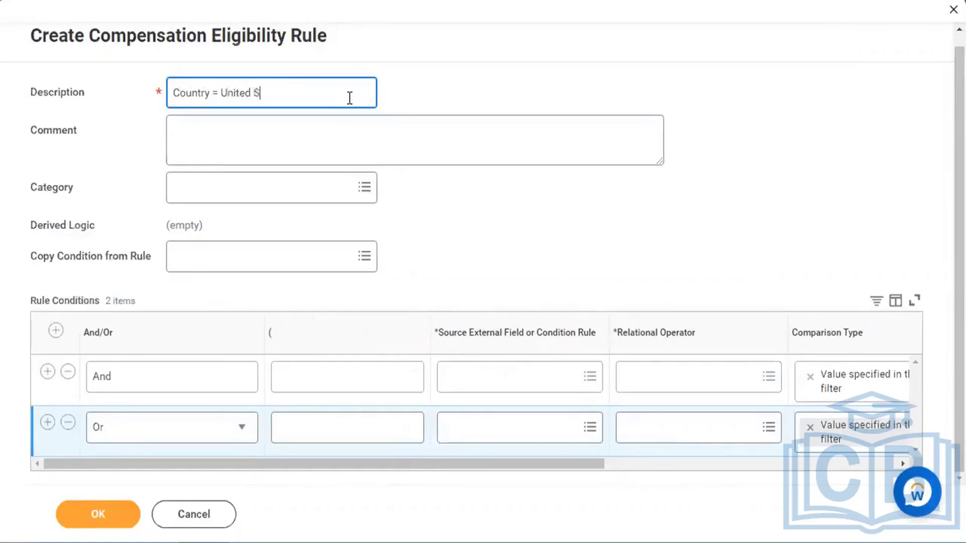
pyautogui.press('BackSpace')
pyautogui.press('BackSpace')
pyautogui.write('tes of america (Spu')
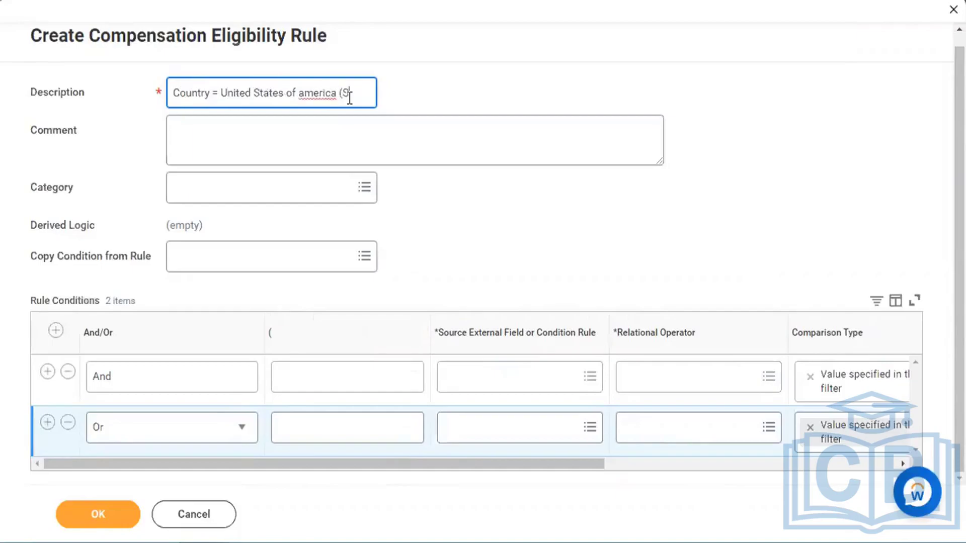
pyautogui.press('BackSpace')
pyautogui.press('BackSpace')
pyautogui.press('BackSpace')
pyautogui.write('Flexgun)')
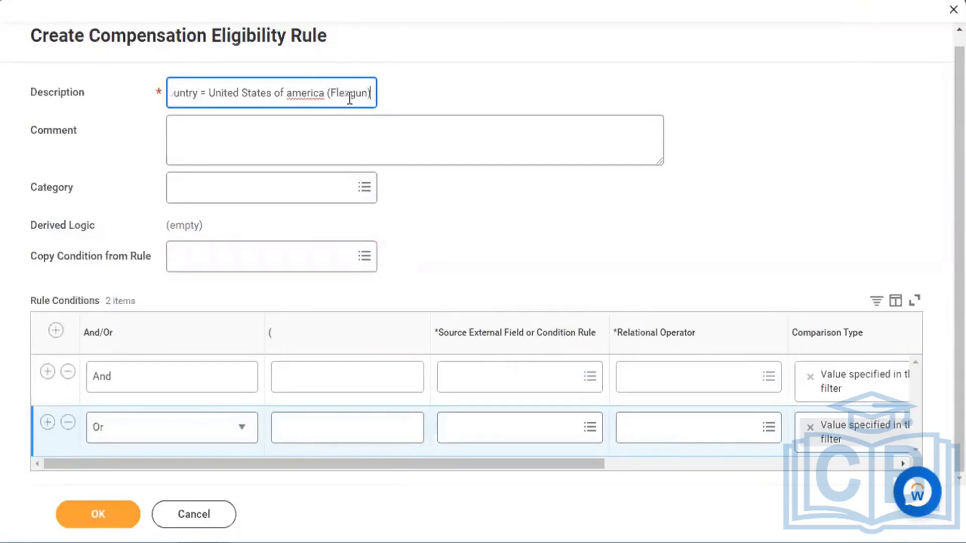
pyautogui.click(288, 93)
pyautogui.press('BackSpace')
pyautogui.write('A')
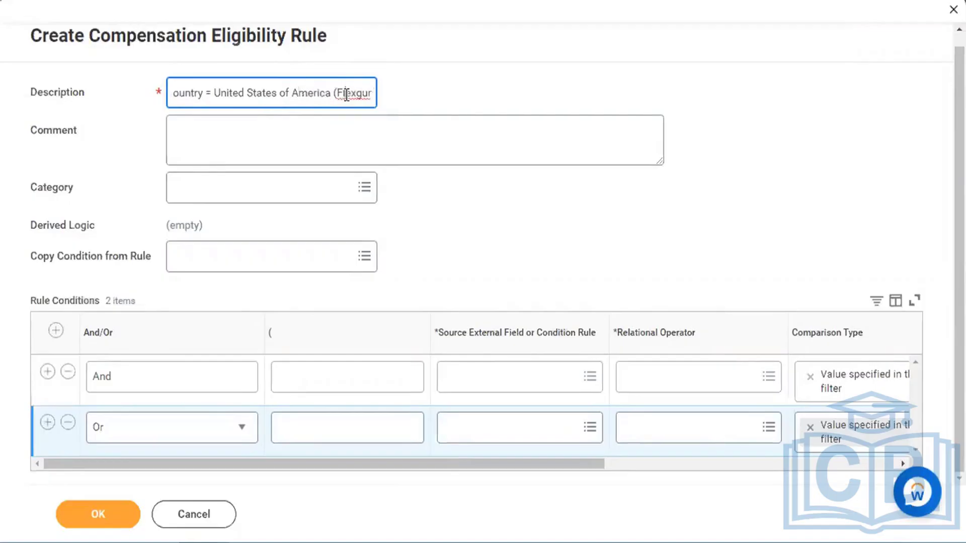
pyautogui.press('End')
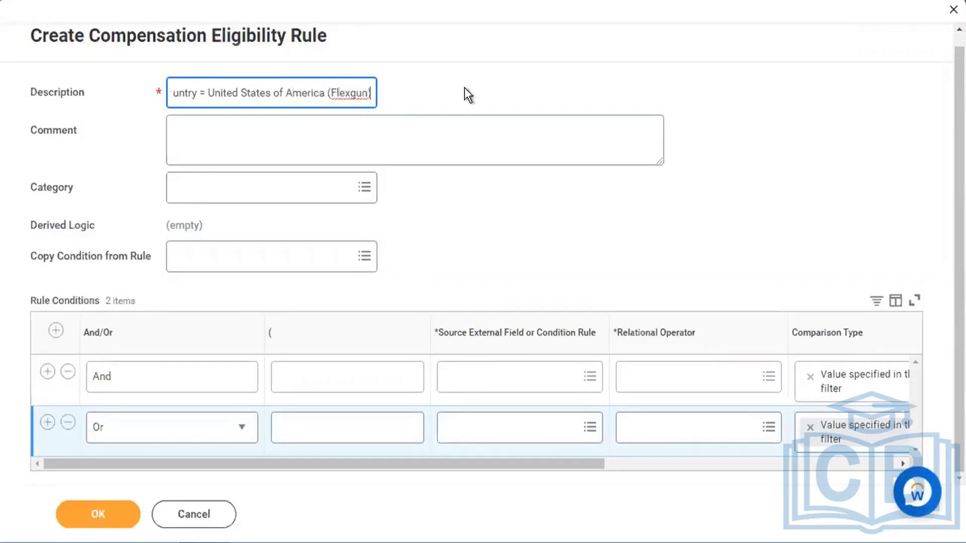
pyautogui.click(564, 71)
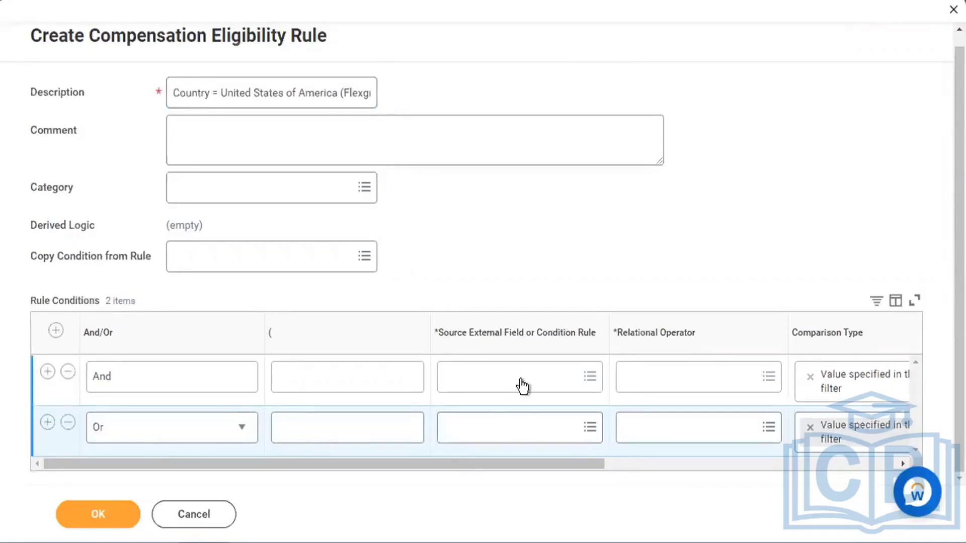
# Search for "country" in the first condition's Source External Field or Condition Rule
pyautogui.moveTo(475, 472); pyautogui.dragTo(587, 473)
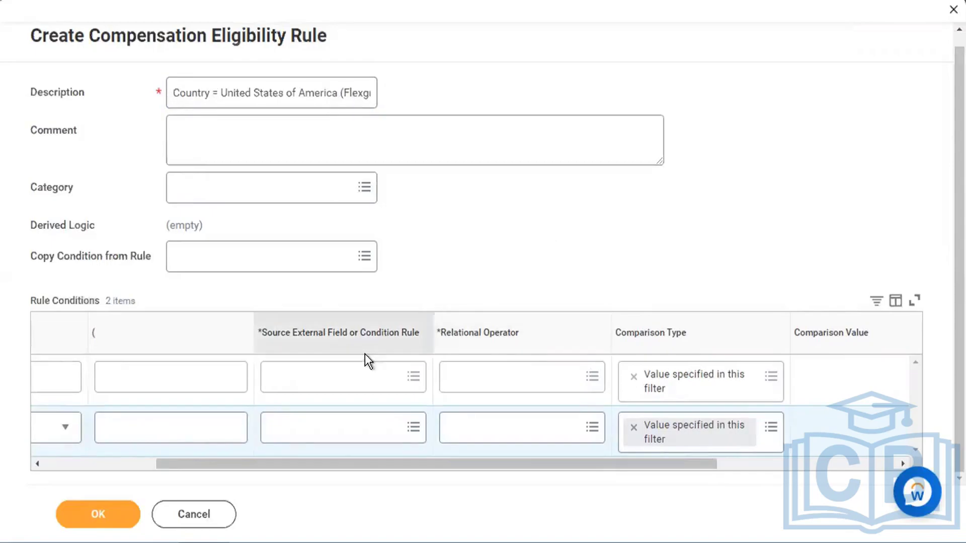
pyautogui.click(366, 379)
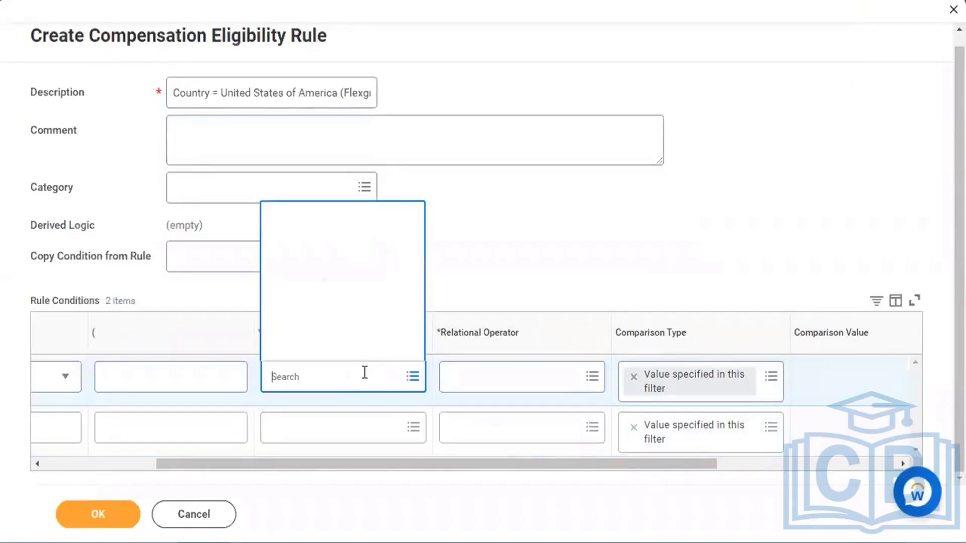
pyautogui.write('country')
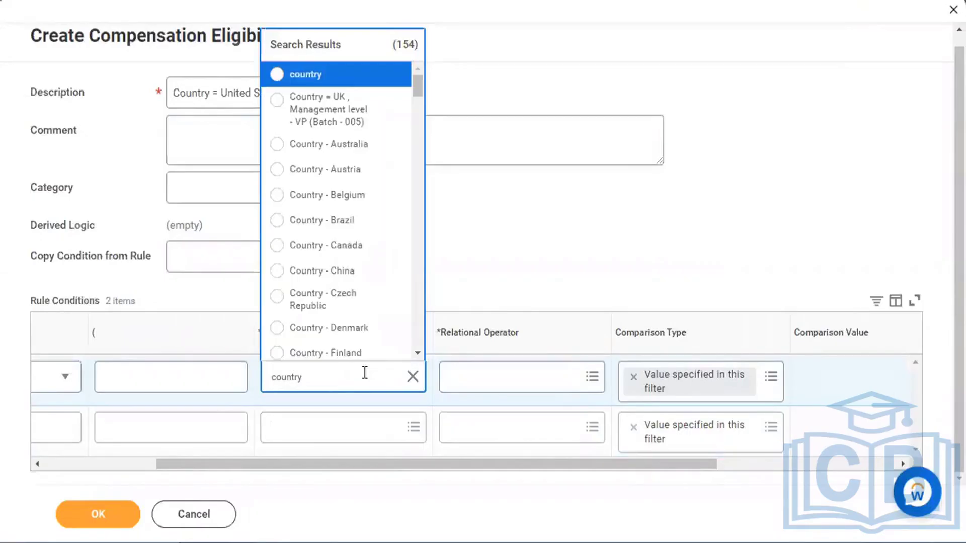
pyautogui.click(417, 353)
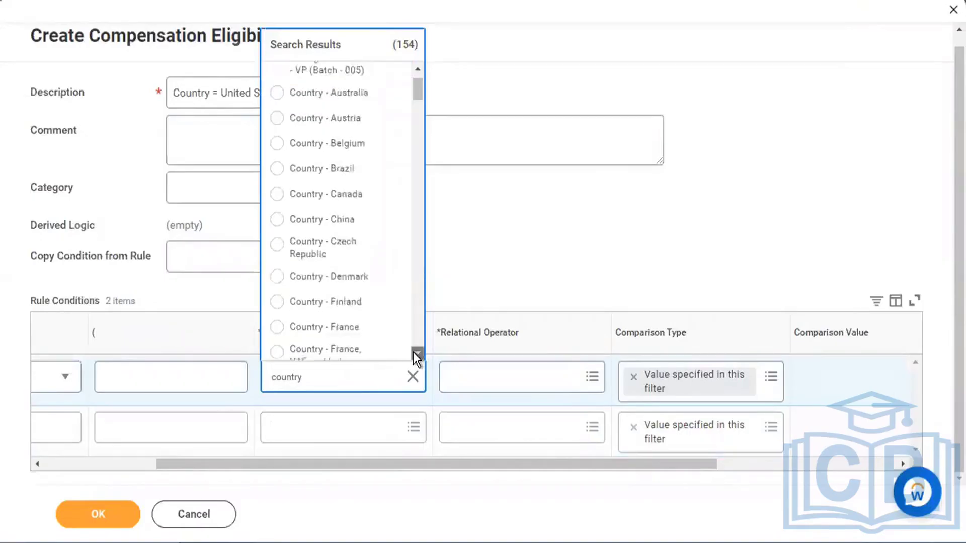
pyautogui.click(417, 354)
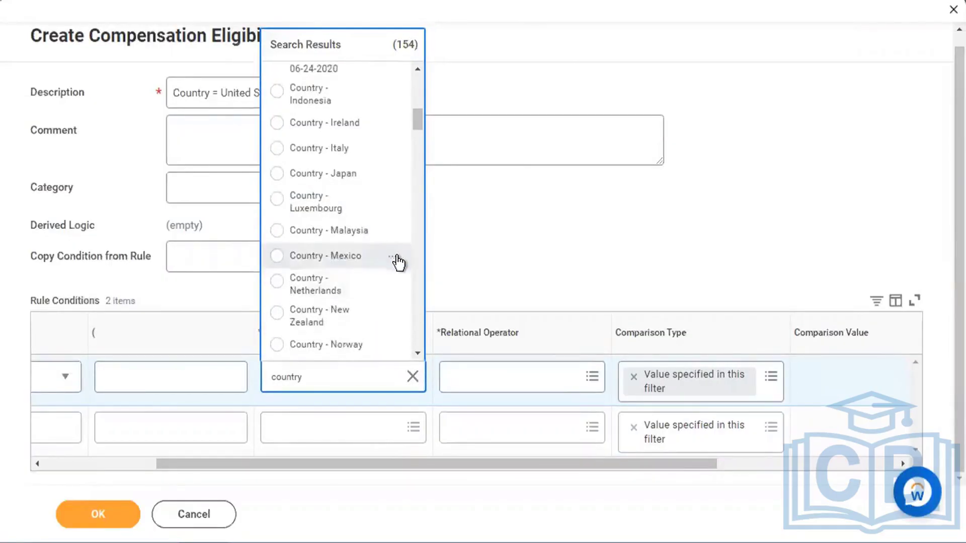
# View the details of the existing "Country - Mexico" compensation rule and close them again
pyautogui.click(394, 257)
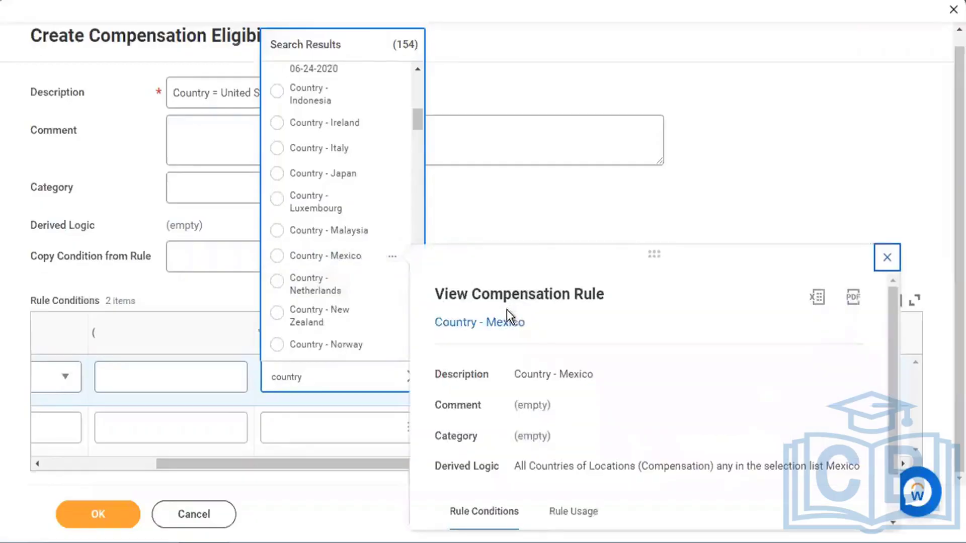
pyautogui.moveTo(434, 293); pyautogui.dragTo(605, 296)
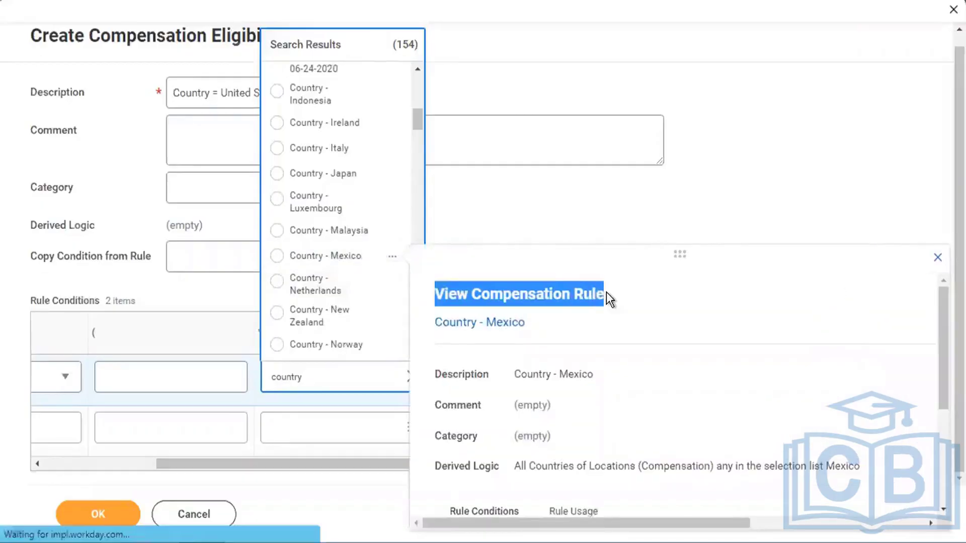
pyautogui.click(535, 210)
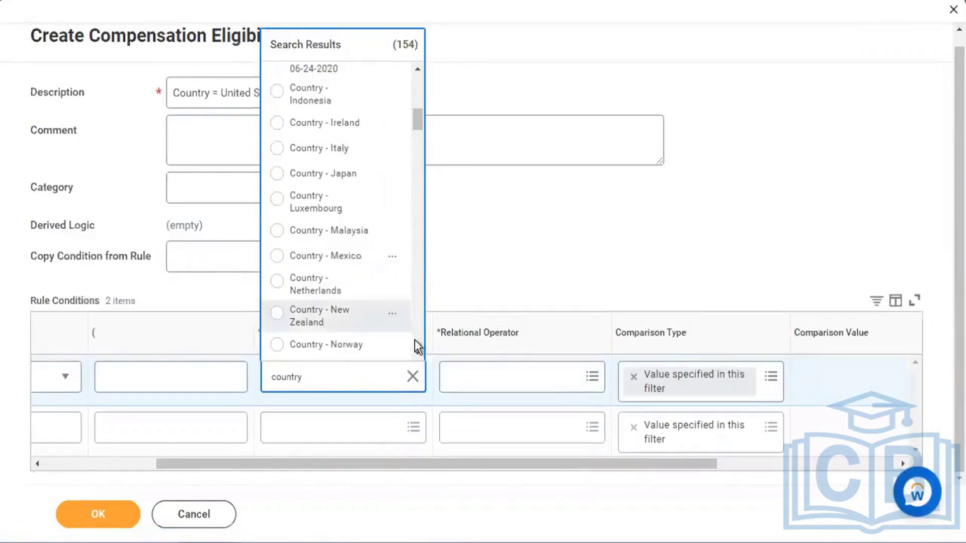
# Select Primary Address - Country (Compensation) as the first condition's source field from the "country" search results
pyautogui.click(417, 353)
pyautogui.moveTo(418, 353); pyautogui.dragTo(418, 349)
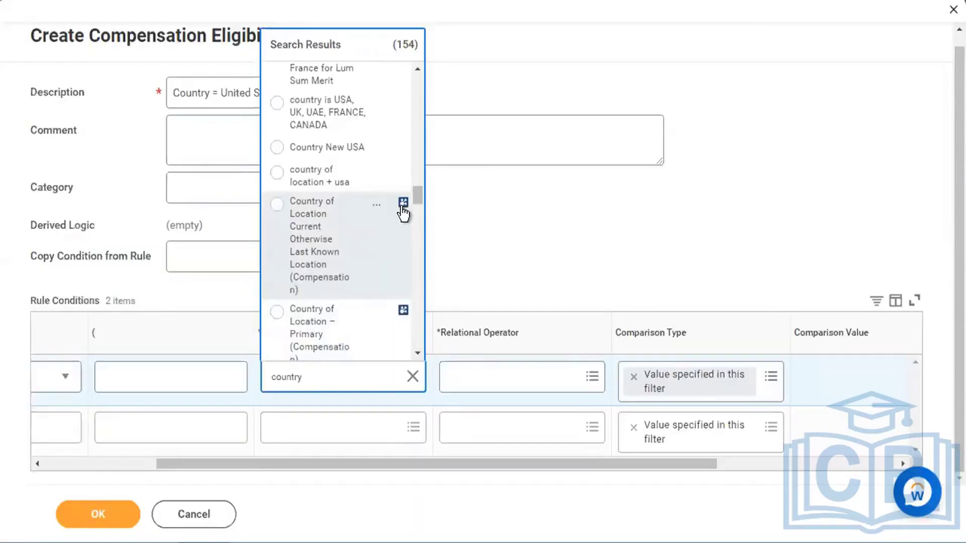
pyautogui.scroll(10, 388, 209)
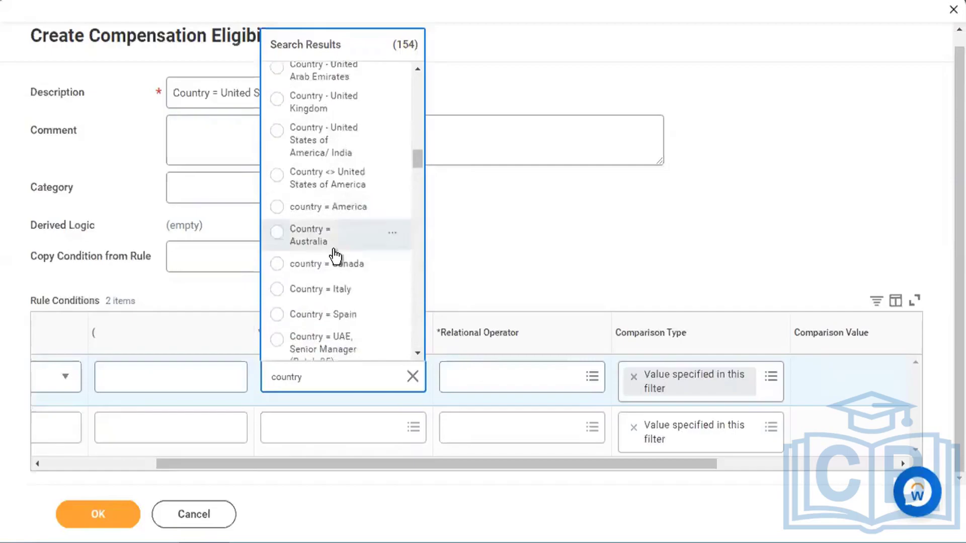
pyautogui.scroll(-8, 333, 249)
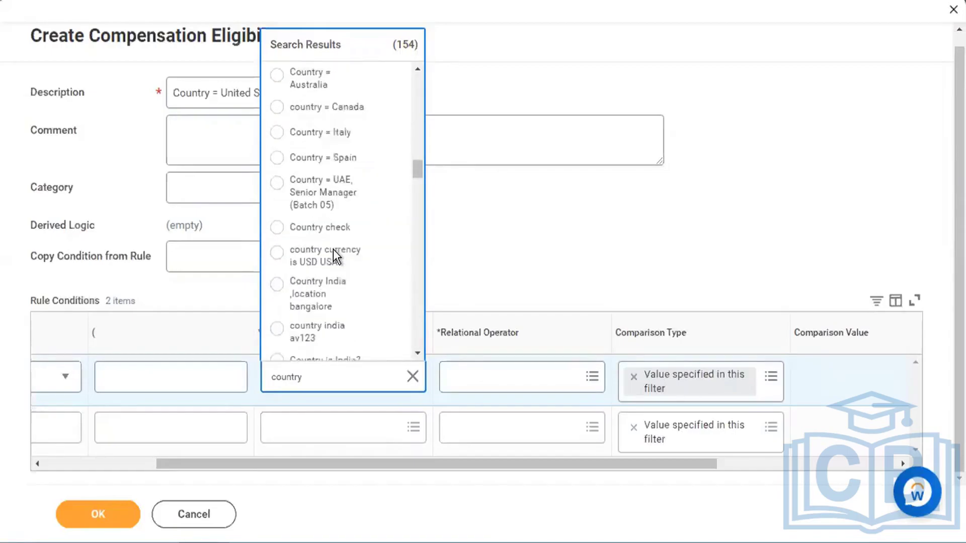
pyautogui.scroll(-6, 333, 249)
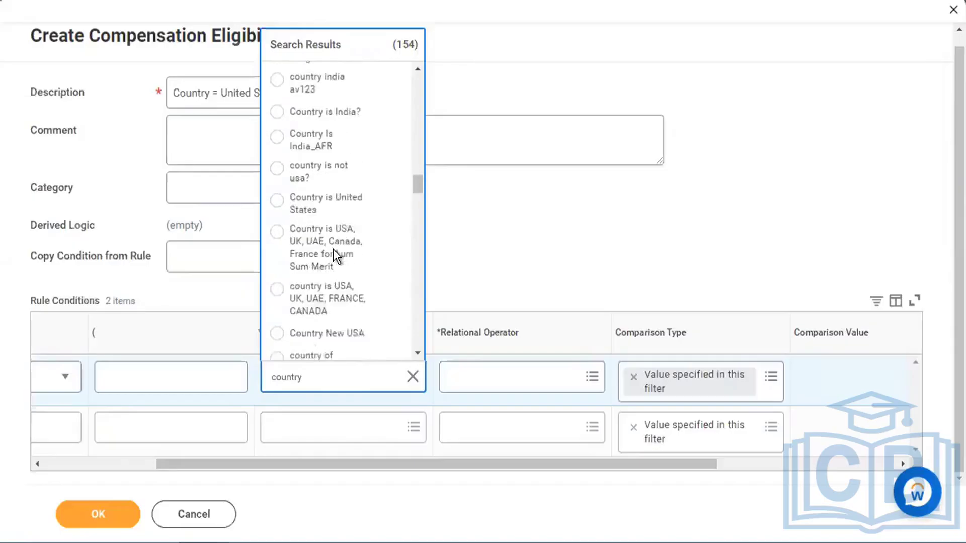
pyautogui.scroll(-1, 416, 154)
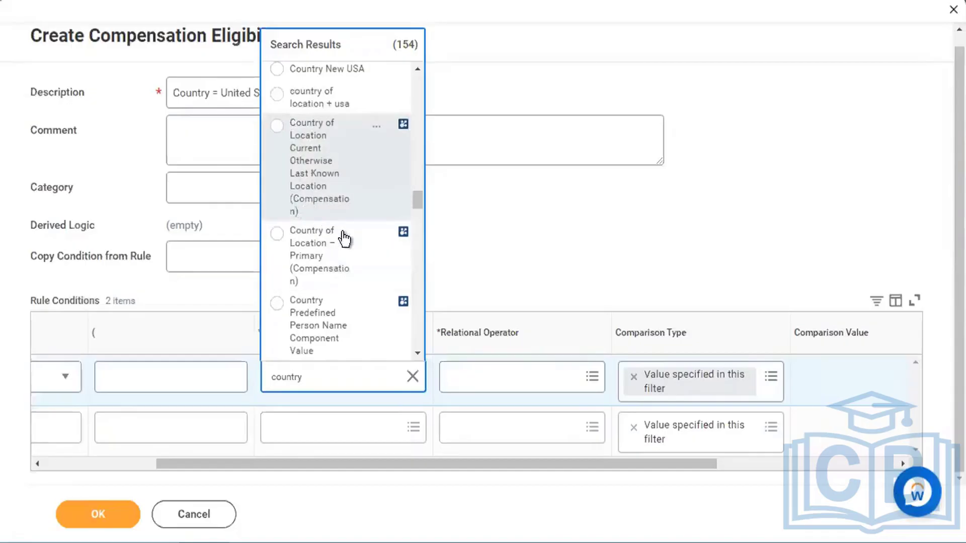
pyautogui.scroll(-1, 327, 290)
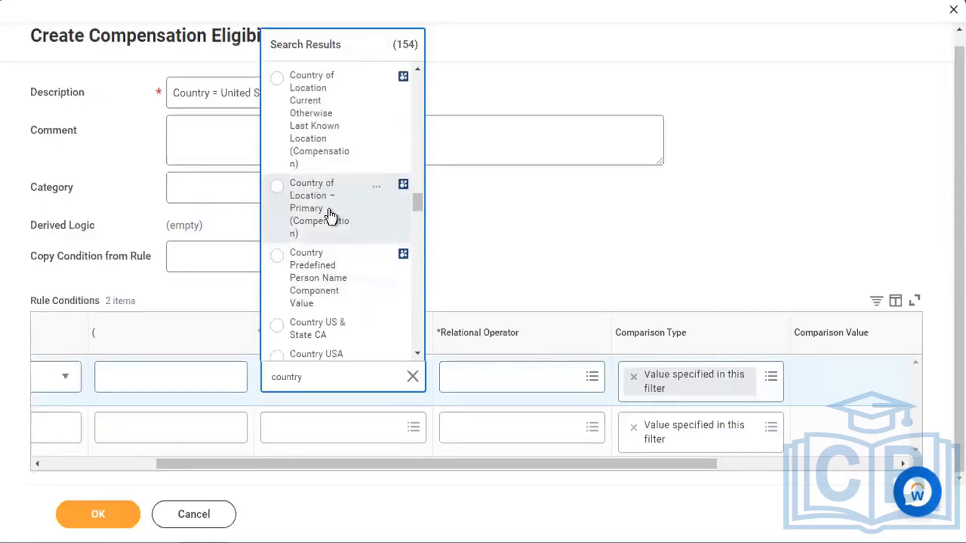
pyautogui.scroll(-3, 361, 249)
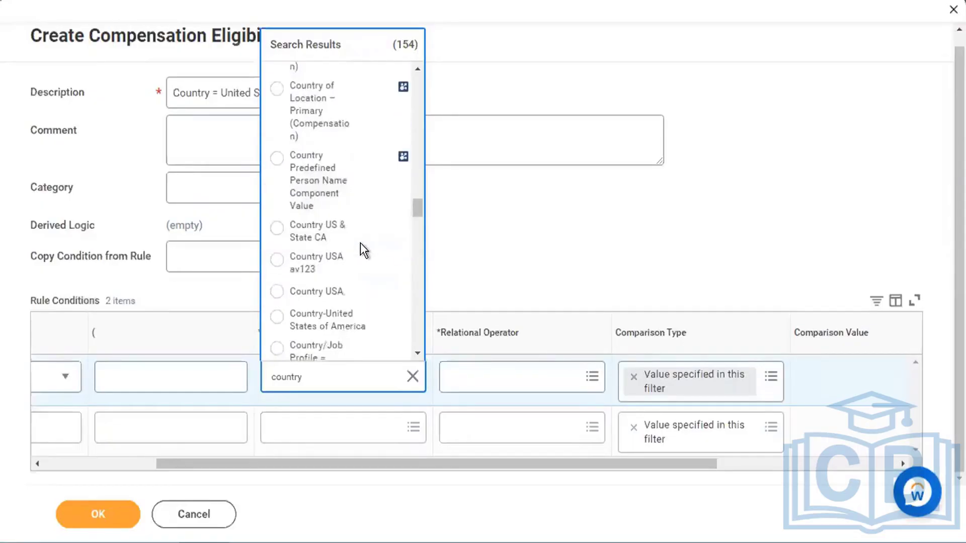
pyautogui.scroll(-5, 337, 252)
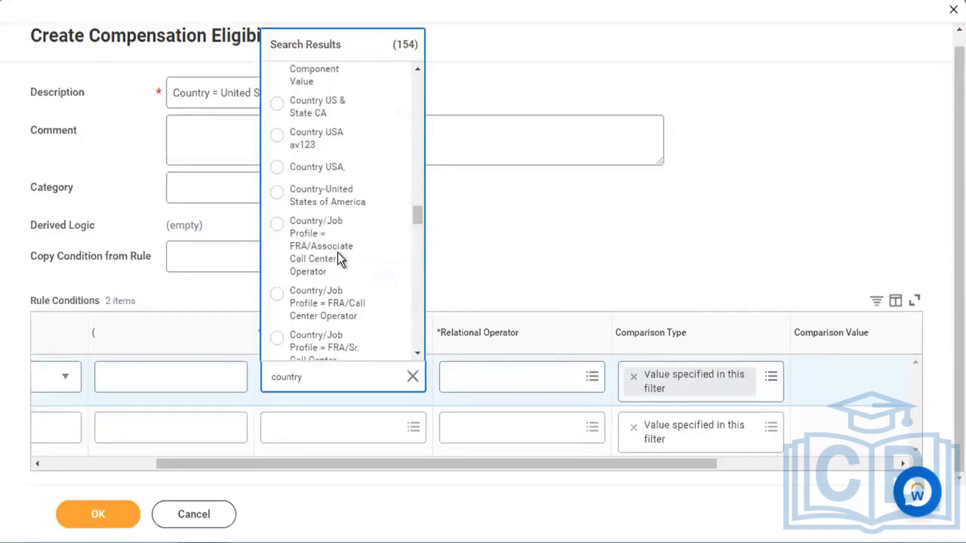
pyautogui.scroll(-10, 337, 252)
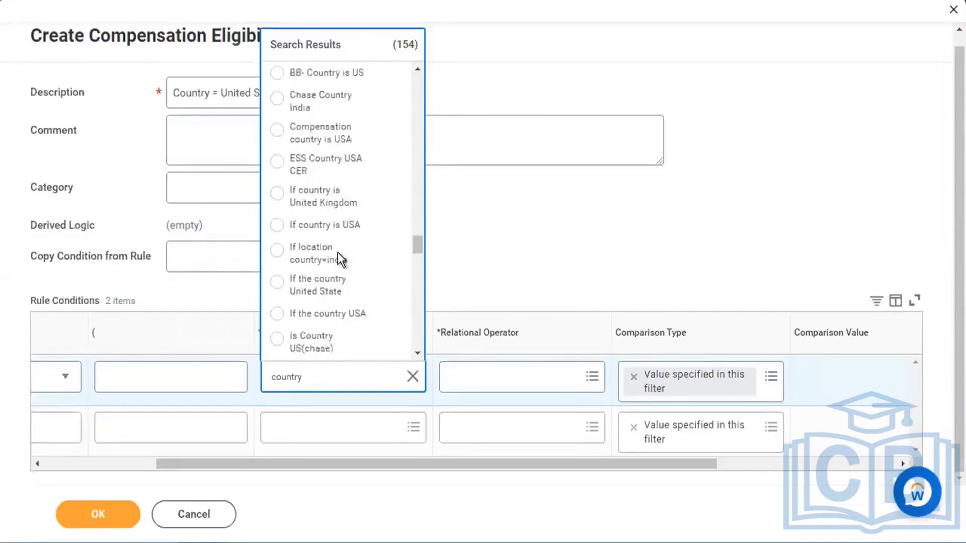
pyautogui.scroll(-3, 337, 253)
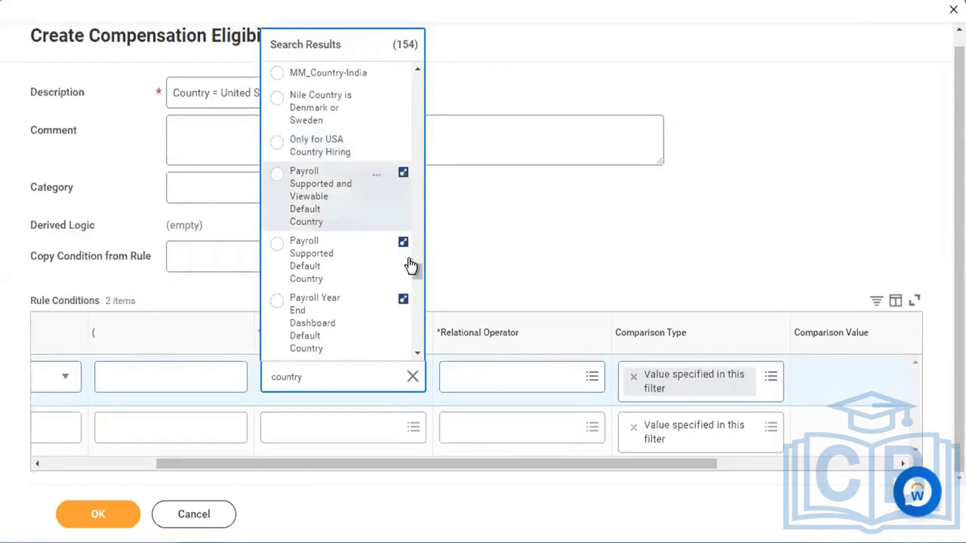
pyautogui.scroll(-3, 330, 215)
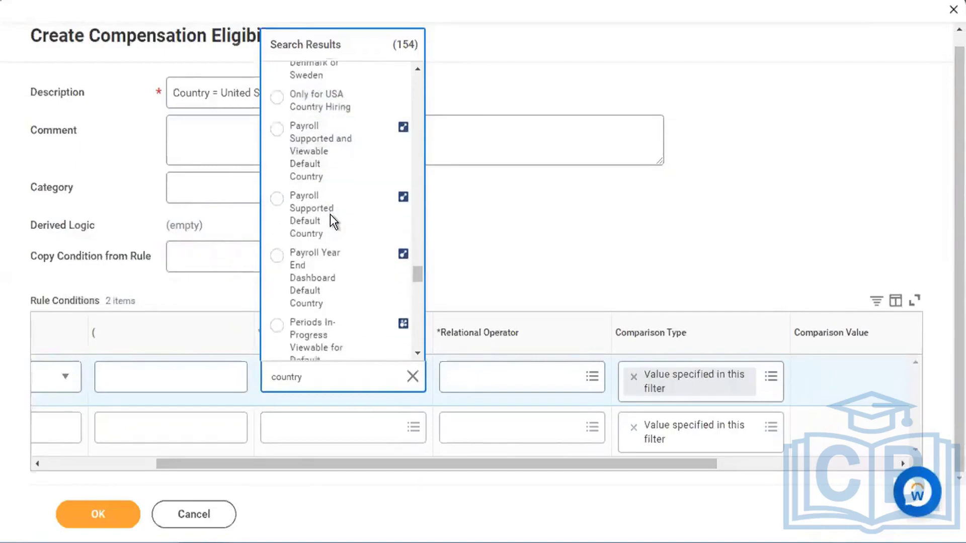
pyautogui.scroll(-1, 330, 214)
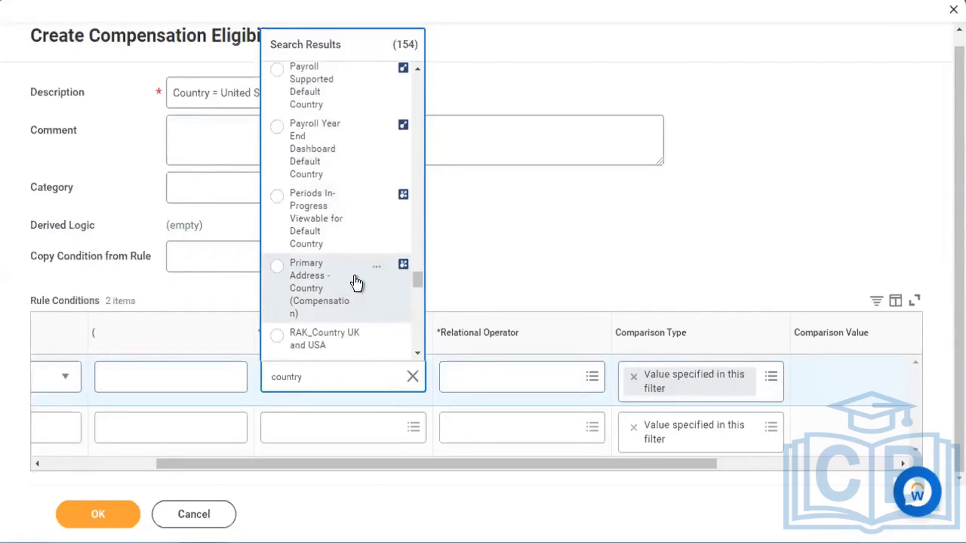
pyautogui.click(328, 274)
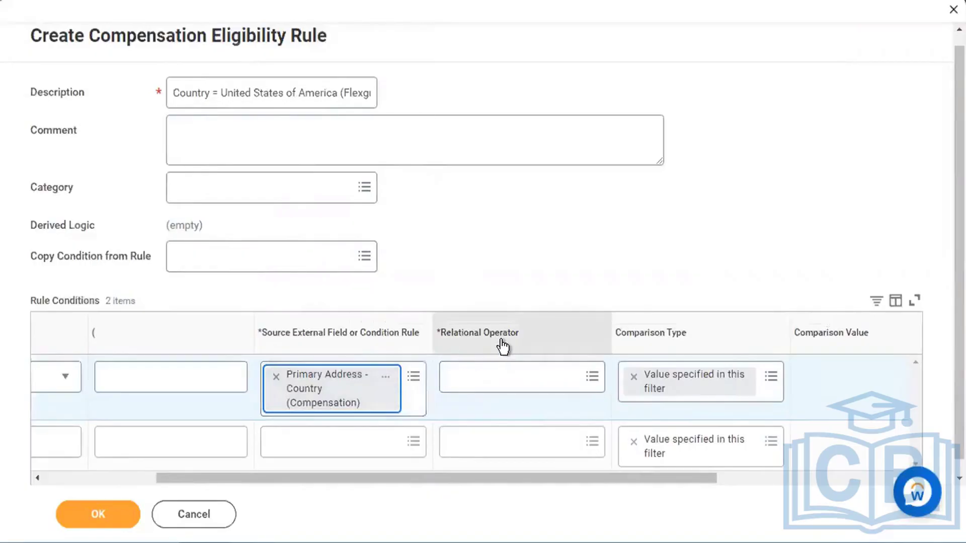
# Set the first condition's Relational Operator to "any in the selection list"
pyautogui.click(554, 374)
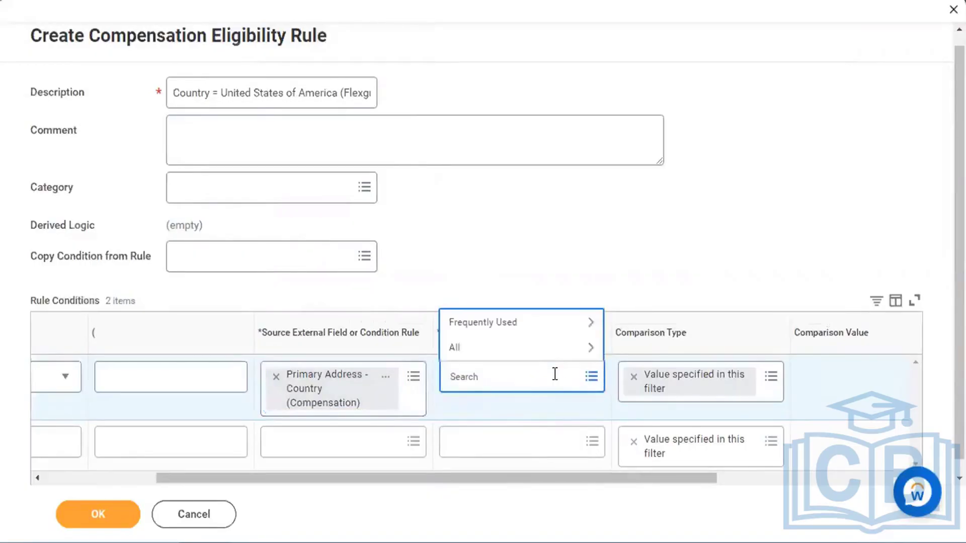
pyautogui.click(559, 346)
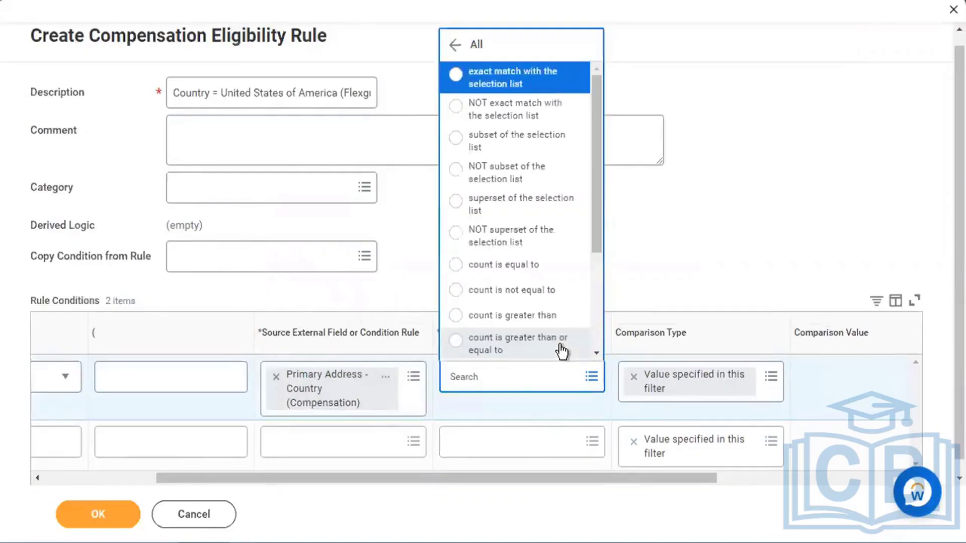
pyautogui.scroll(-3, 557, 247)
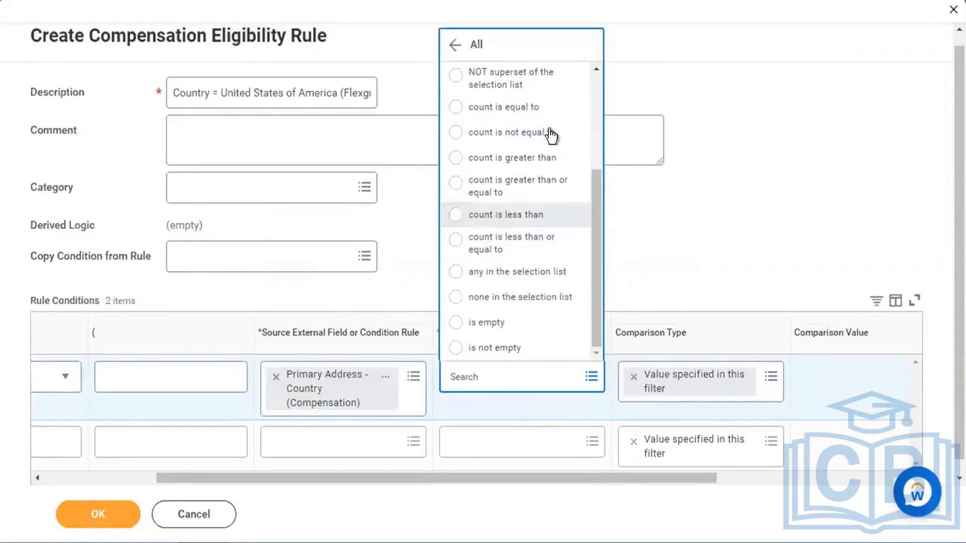
pyautogui.scroll(5, 546, 123)
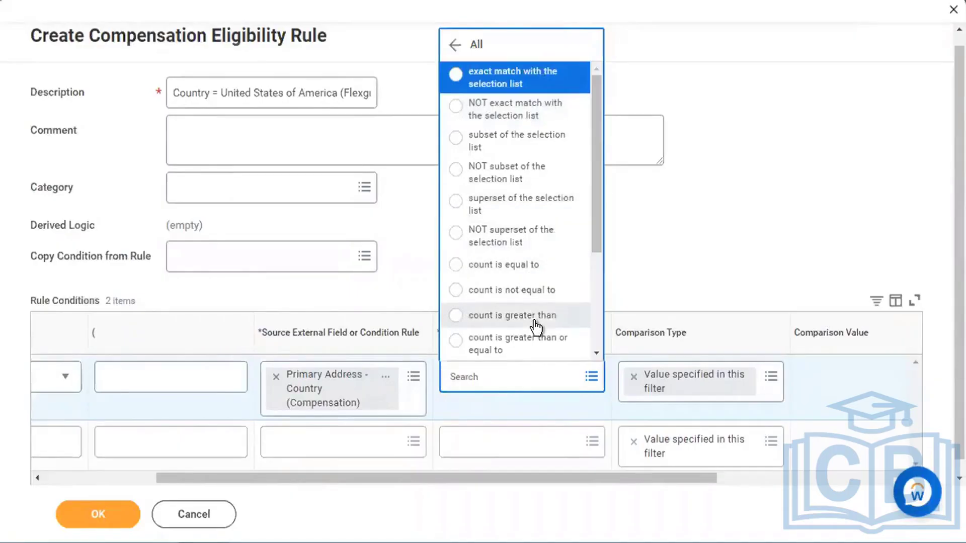
pyautogui.scroll(-3, 536, 327)
pyautogui.scroll(-1, 533, 322)
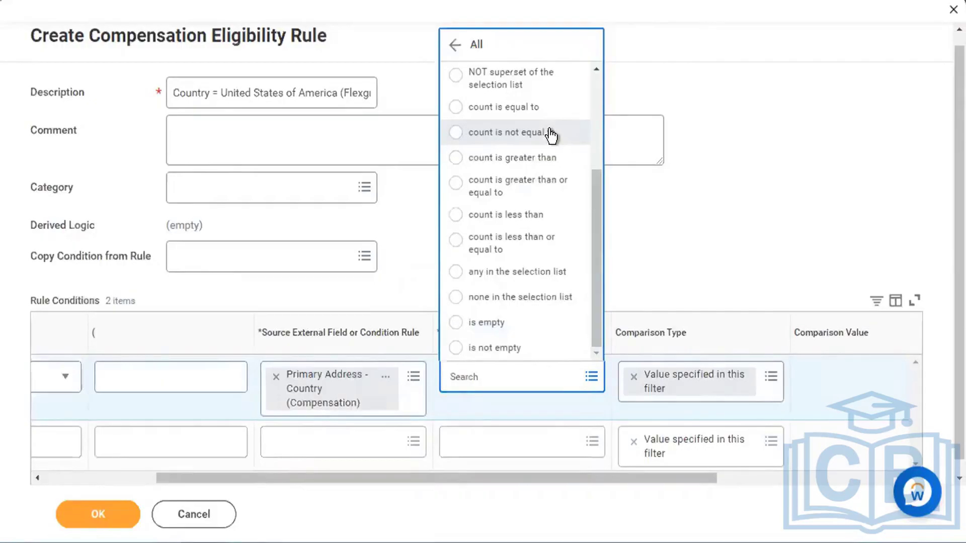
pyautogui.click(545, 274)
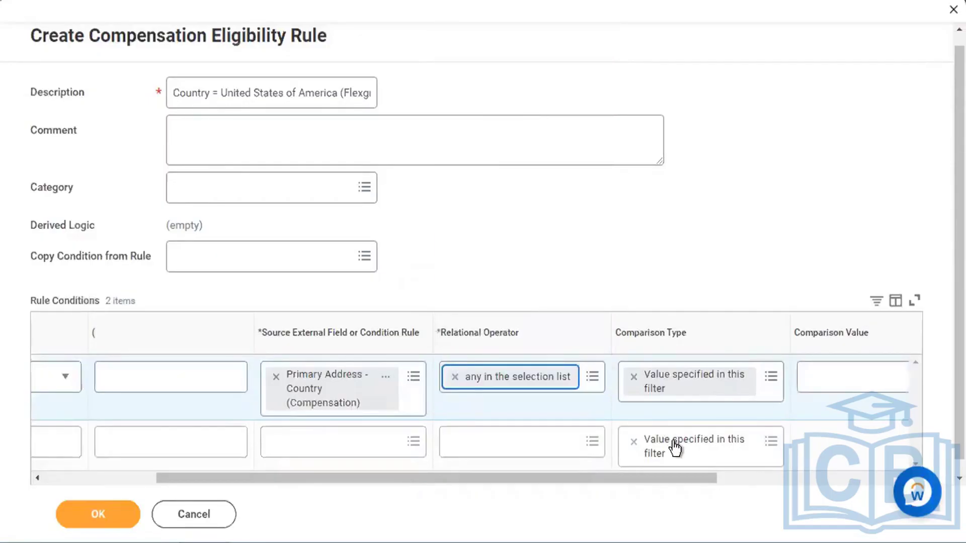
# Set the first condition's Comparison Value to United States of America
pyautogui.hscroll(2, 674, 448)
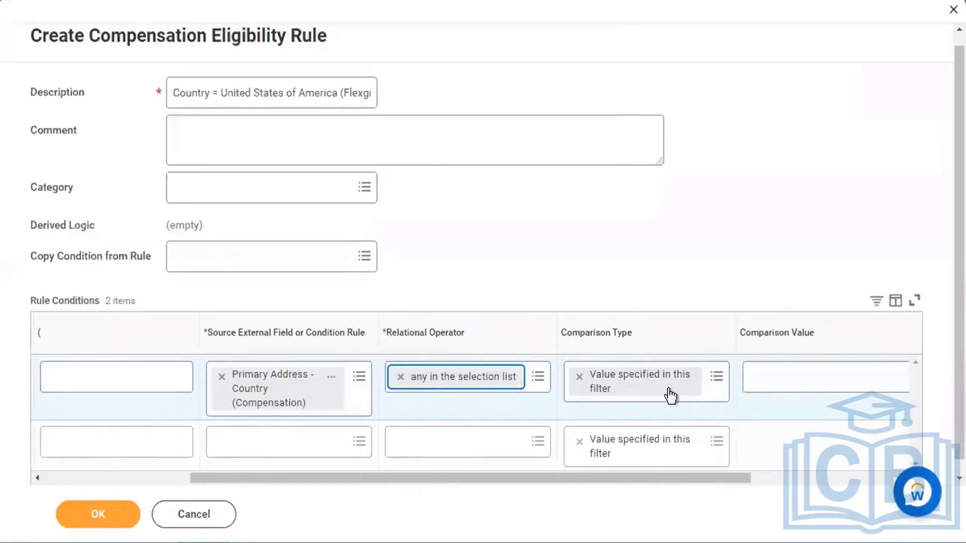
pyautogui.click(801, 377)
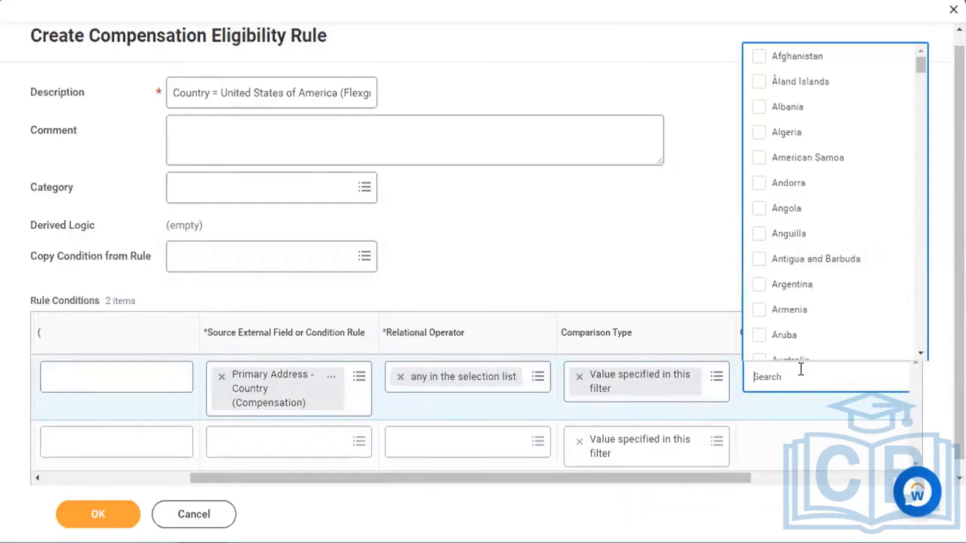
pyautogui.write('united sta of ame')
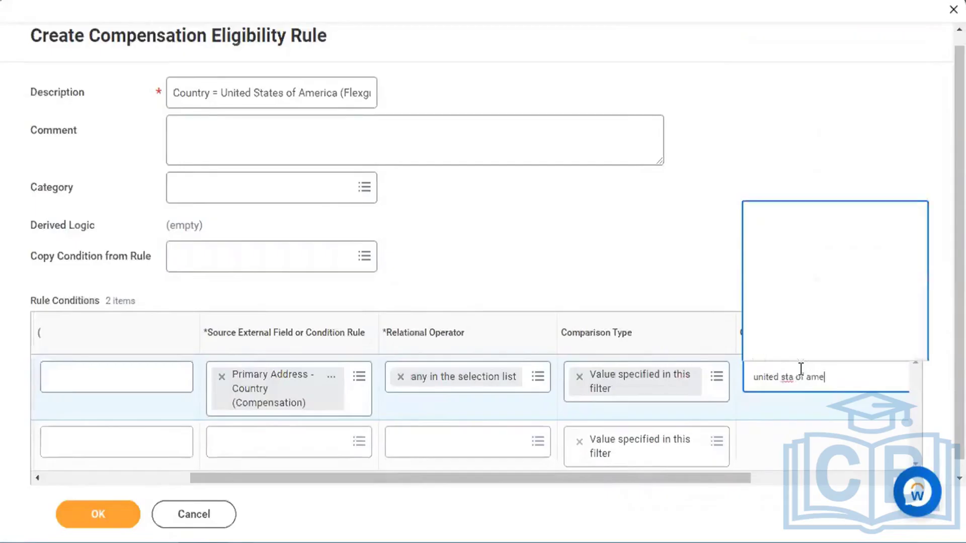
pyautogui.click(818, 240)
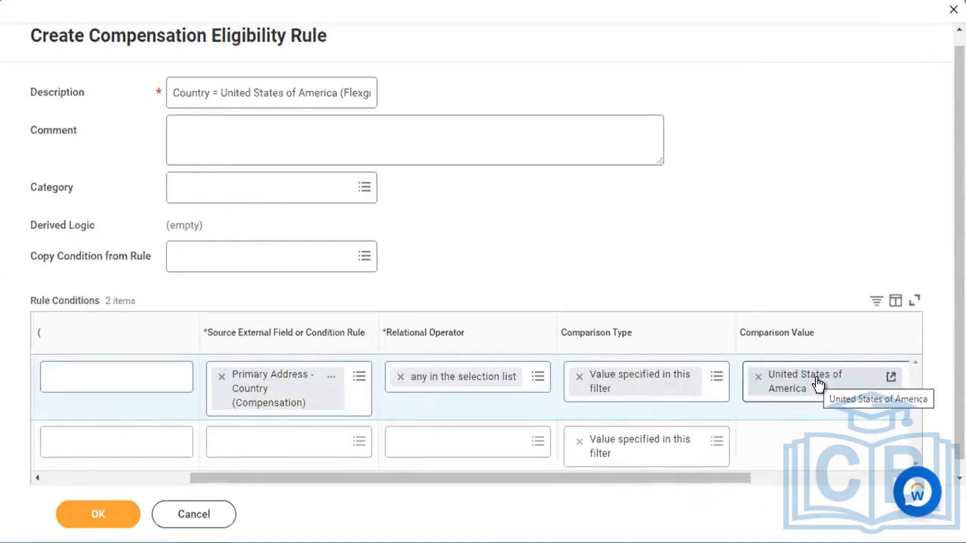
# Remove United States of America from the Comparison Value and search for "flexgun" there instead
pyautogui.click(757, 377)
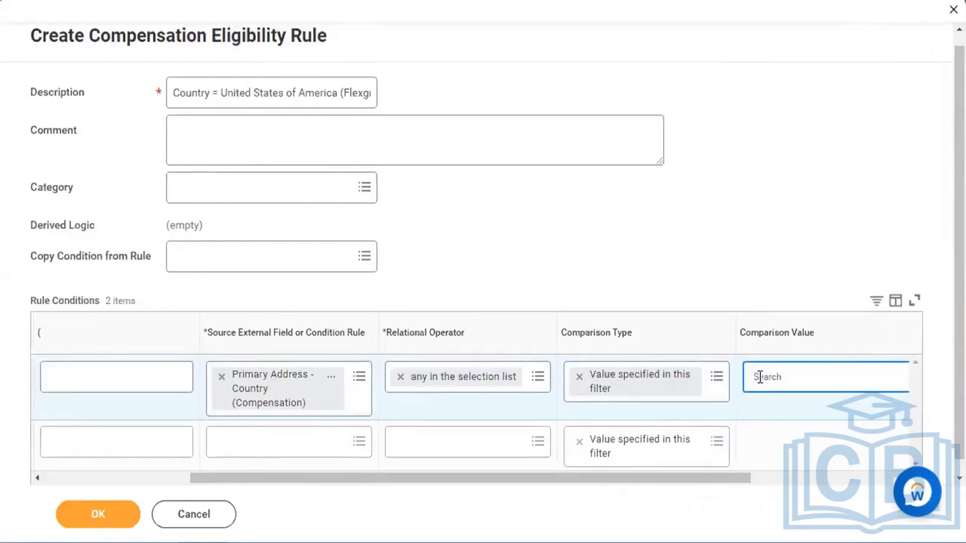
pyautogui.write('flexgun')
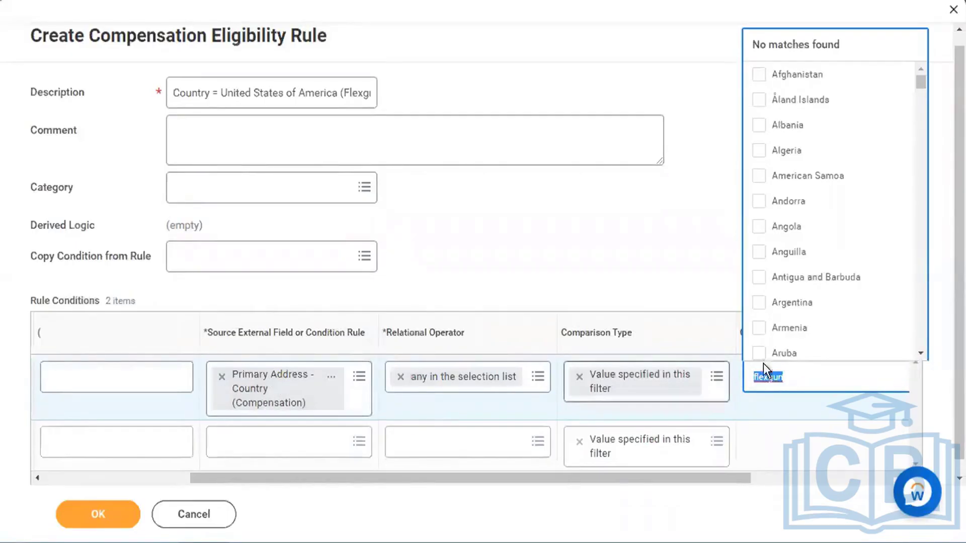
# Replace the first condition's source field with Location Hierarchy (Compensation), found by searching for "location"
pyautogui.click(222, 377)
pyautogui.click(287, 382)
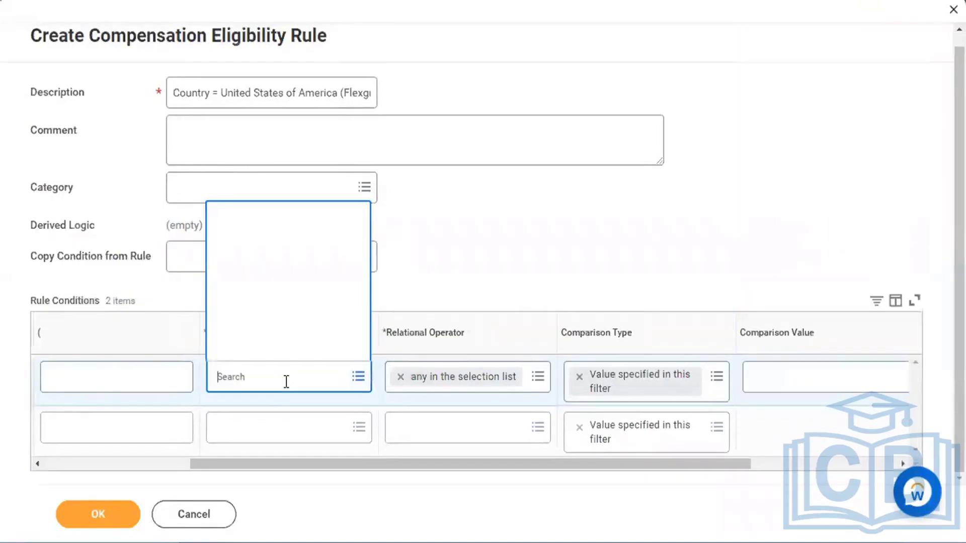
pyautogui.write('location')
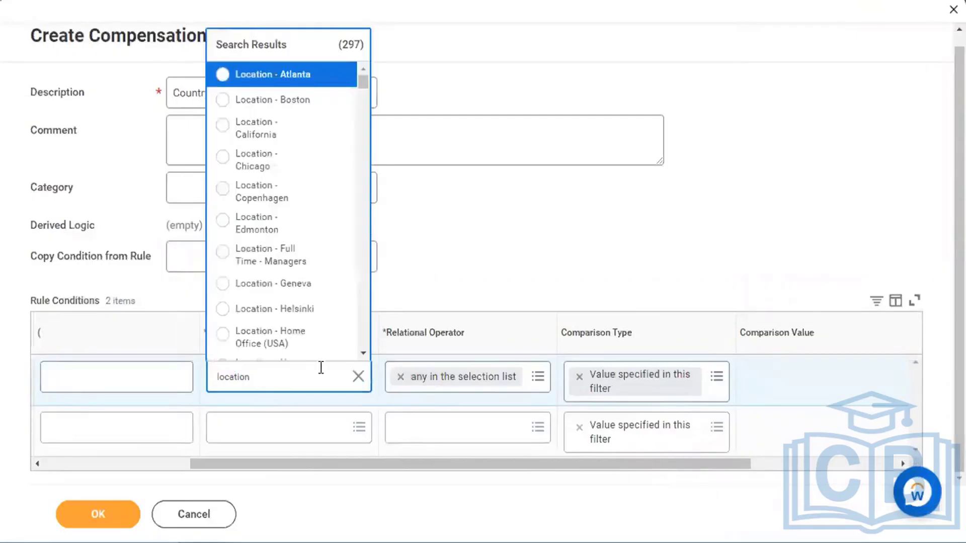
pyautogui.click(363, 353)
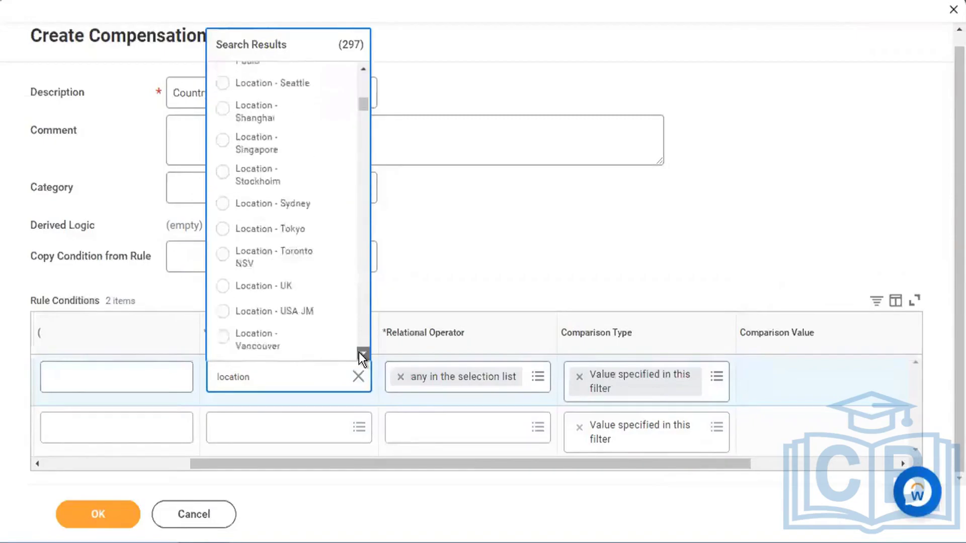
pyautogui.click(361, 68)
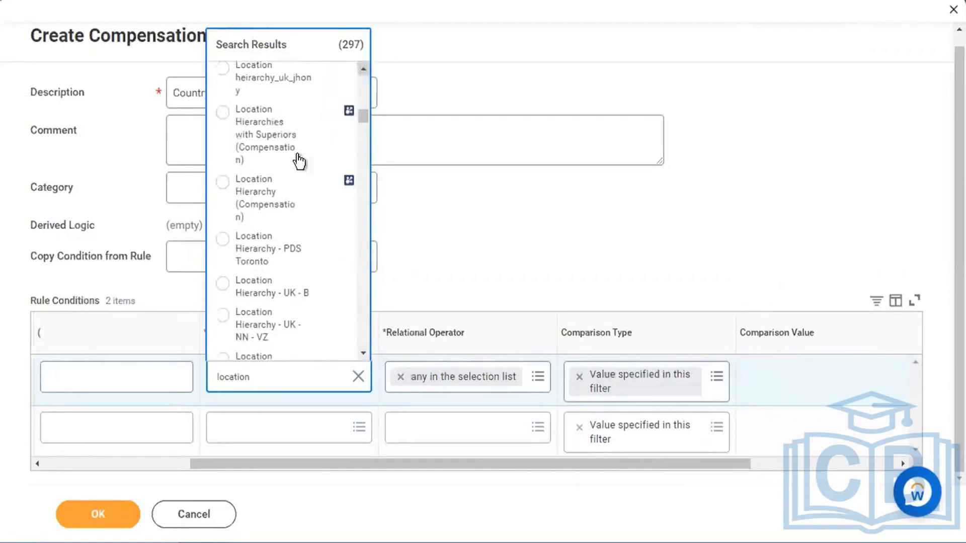
pyautogui.click(291, 200)
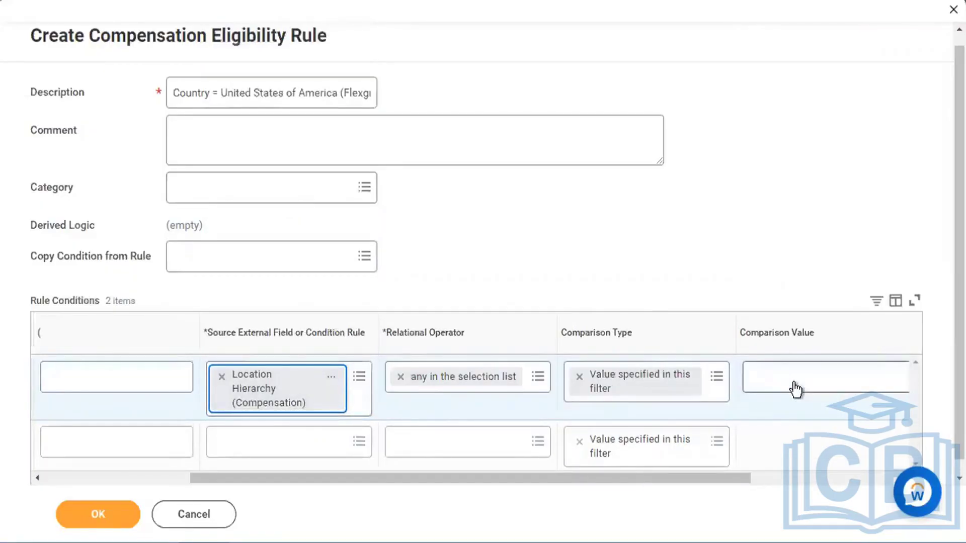
# Set the first condition's Comparison Value to the location hierarchy Flexgun_America
pyautogui.click(795, 382)
pyautogui.write('flexgu')
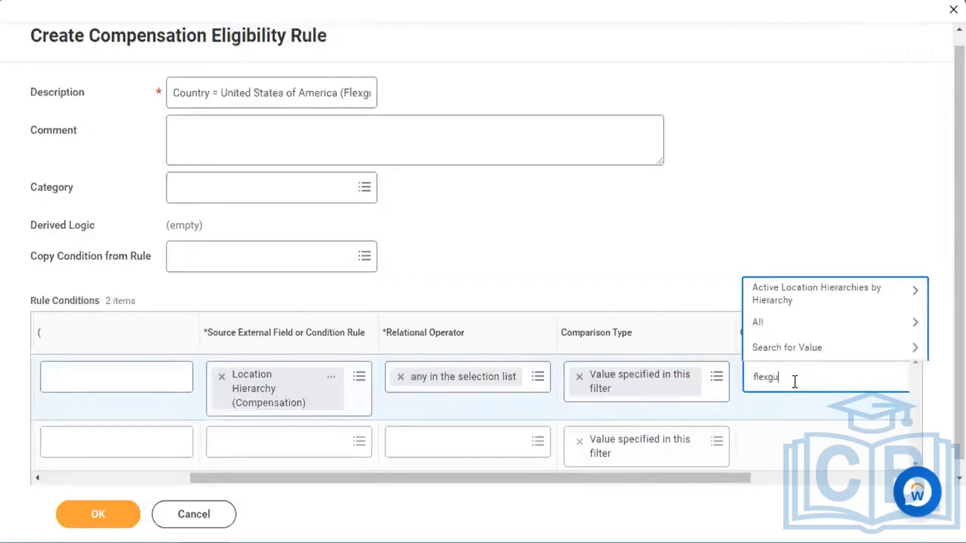
pyautogui.press('Return')
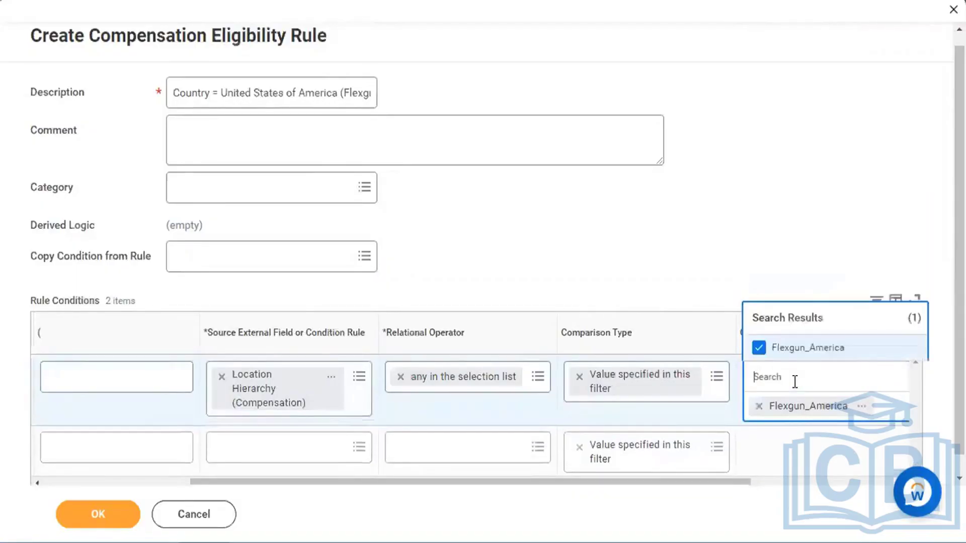
pyautogui.click(791, 224)
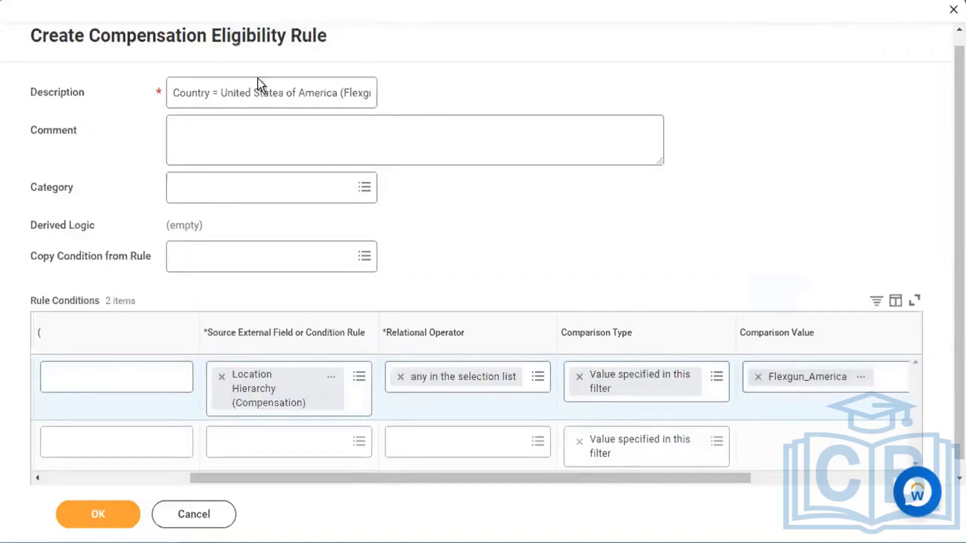
# Replace the word "Country" with "Location" in the rule's description
pyautogui.click(188, 93)
pyautogui.doubleClick(190, 93)
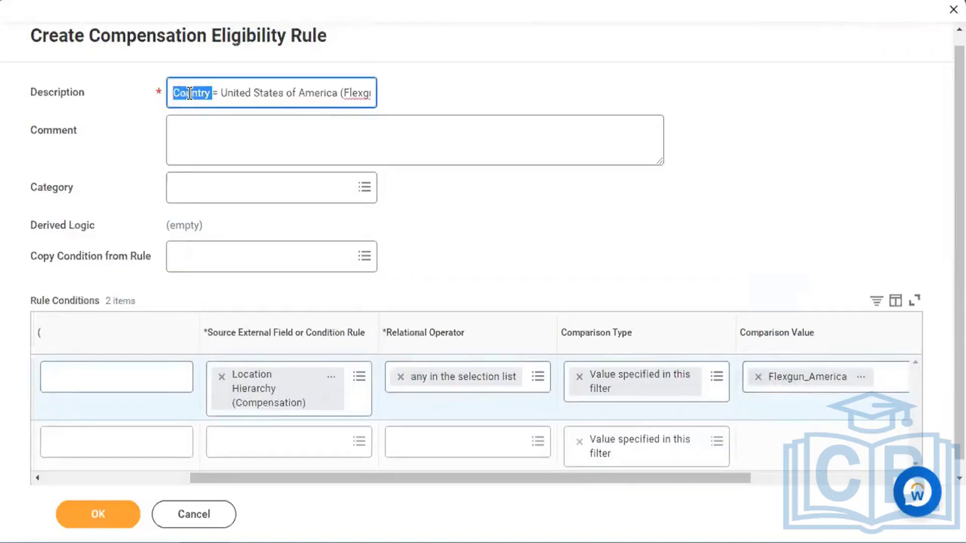
pyautogui.write('Location')
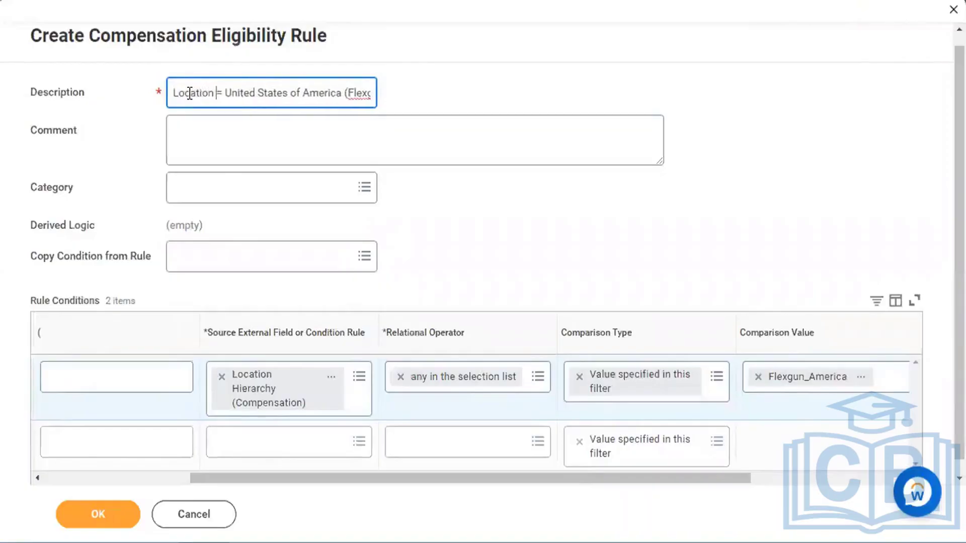
# Replace "United States of America" with "America" in the rule's description
pyautogui.press('Right')
pyautogui.press('Right')
pyautogui.press('Left')
pyautogui.hotkey('shift', 'Right')
pyautogui.hotkey('shift', 'Right')
pyautogui.hotkey('shift', 'Right')
pyautogui.hotkey('shift', 'Right')
pyautogui.hotkey('shift', 'Right')
pyautogui.hotkey('shift', 'Right')
pyautogui.hotkey('shift', 'Right')
pyautogui.hotkey('shift', 'Right')
pyautogui.hotkey('shift', 'Right')
pyautogui.hotkey('shift', 'Right')
pyautogui.hotkey('shift', 'Right')
pyautogui.hotkey('shift', 'Right')
pyautogui.hotkey('shift', 'Right')
pyautogui.hotkey('shift', 'Right')
pyautogui.hotkey('shift', 'Right')
pyautogui.hotkey('shift', 'Right')
pyautogui.hotkey('shift', 'Right')
pyautogui.hotkey('shift', 'Right')
pyautogui.hotkey('shift', 'Right')
pyautogui.hotkey('shift', 'Right')
pyautogui.hotkey('shift', 'Right')
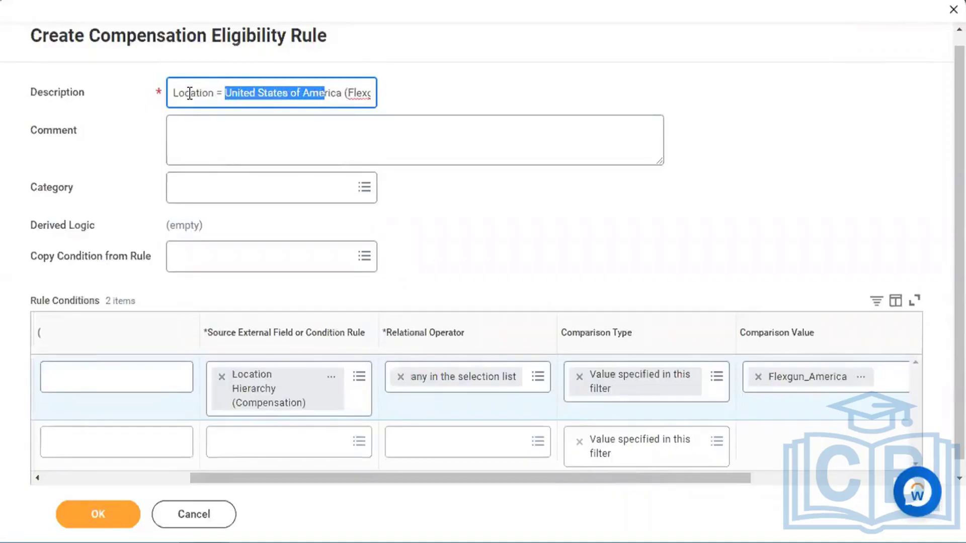
pyautogui.hotkey('shift', 'Right')
pyautogui.write('America')
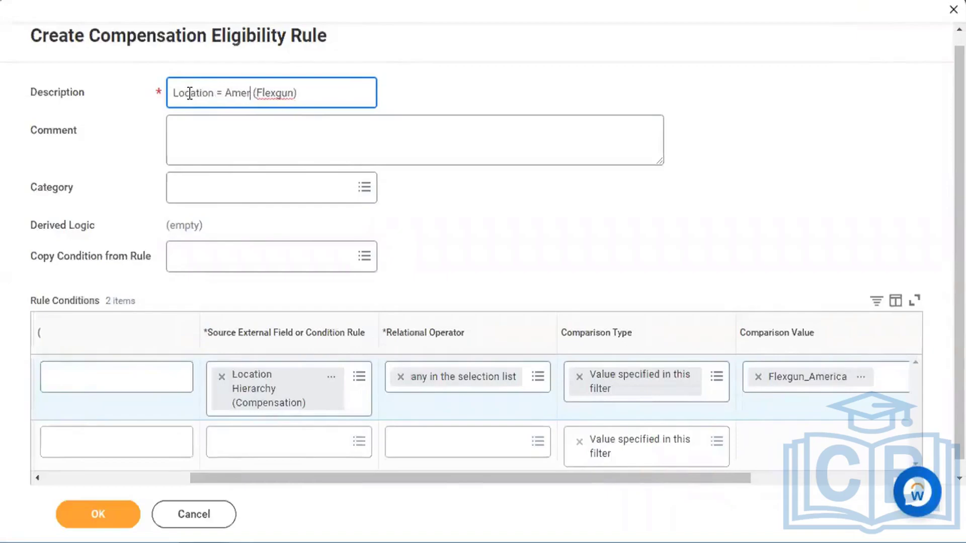
# Insert the word "Hierarchy" after "Location" so the description reads "Location Hierarchy = America (Flexgun)"
pyautogui.press('Left')
pyautogui.press('Left')
pyautogui.press('Left')
pyautogui.press('Left')
pyautogui.press('Left')
pyautogui.press('Left')
pyautogui.press('Left')
pyautogui.press('Left')
pyautogui.press('Left')
pyautogui.press('Left')
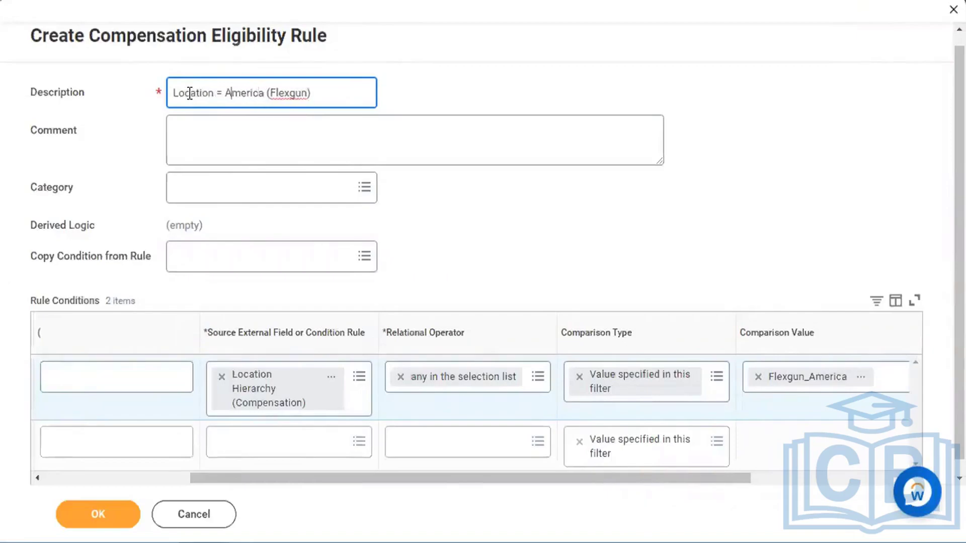
pyautogui.write('Hierarchy')
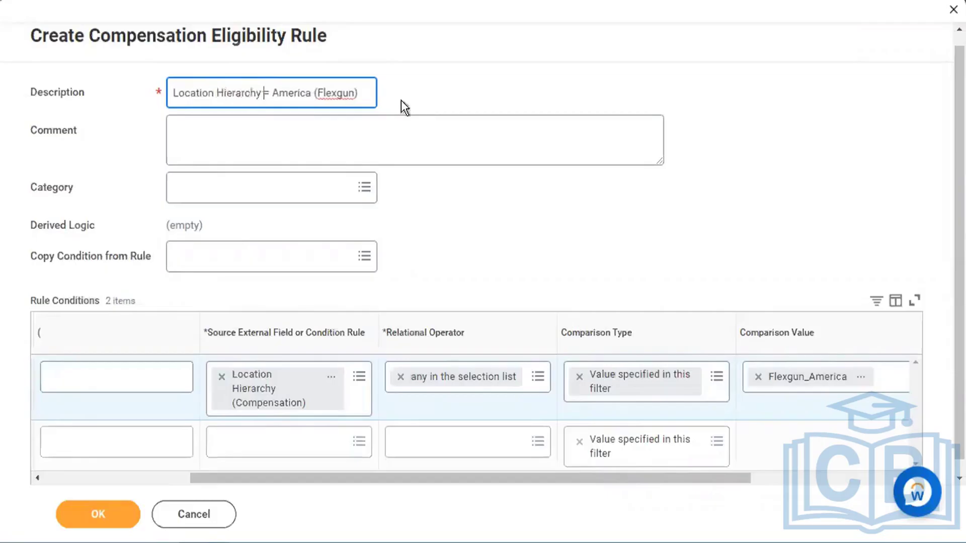
pyautogui.click(430, 89)
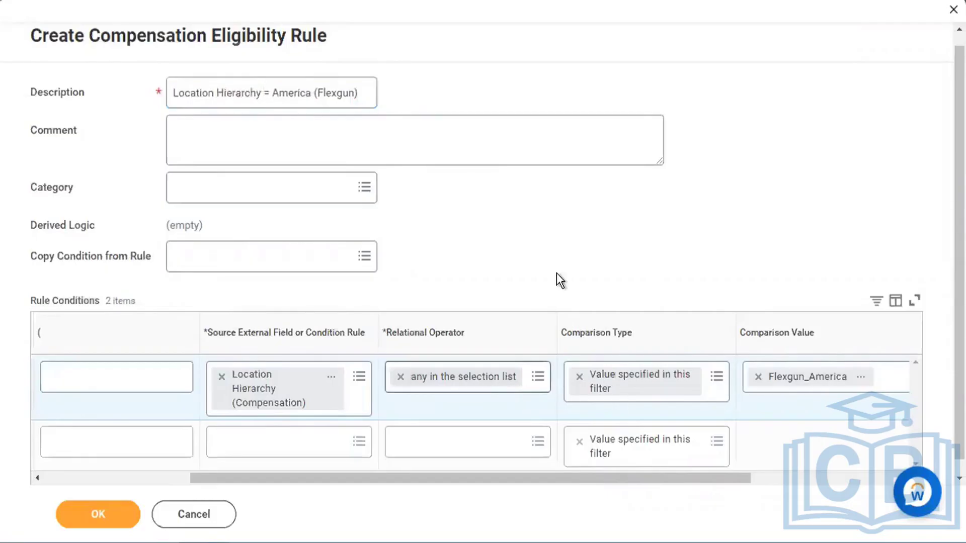
# Remove the empty second condition row from the rule and save the rule
pyautogui.scroll(-1, 556, 272)
pyautogui.moveTo(475, 460); pyautogui.dragTo(217, 481)
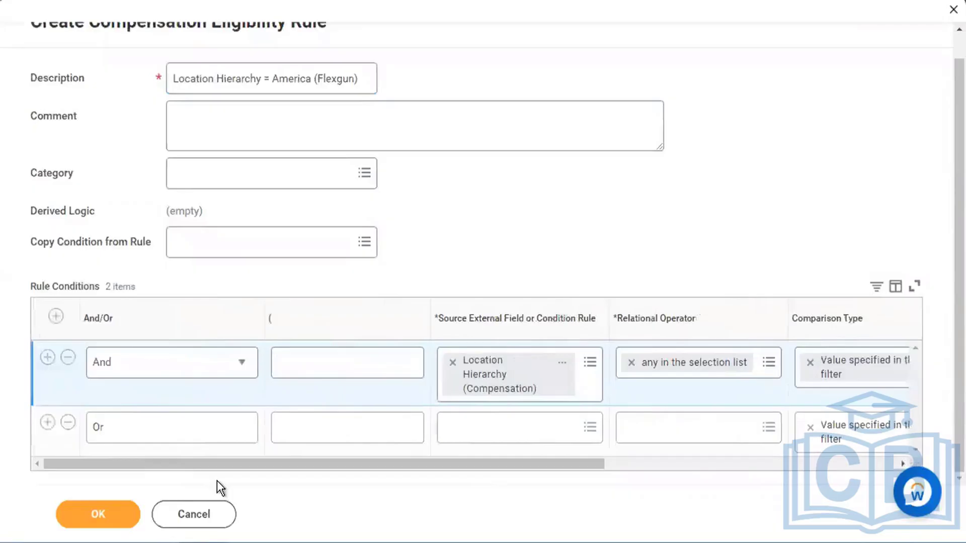
pyautogui.click(70, 424)
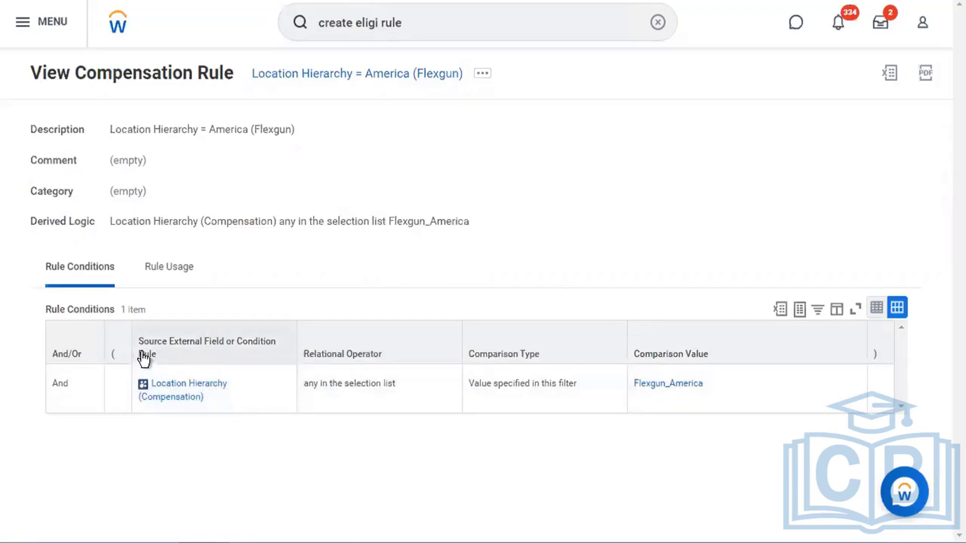
pyautogui.moveTo(141, 344); pyautogui.dragTo(292, 353)
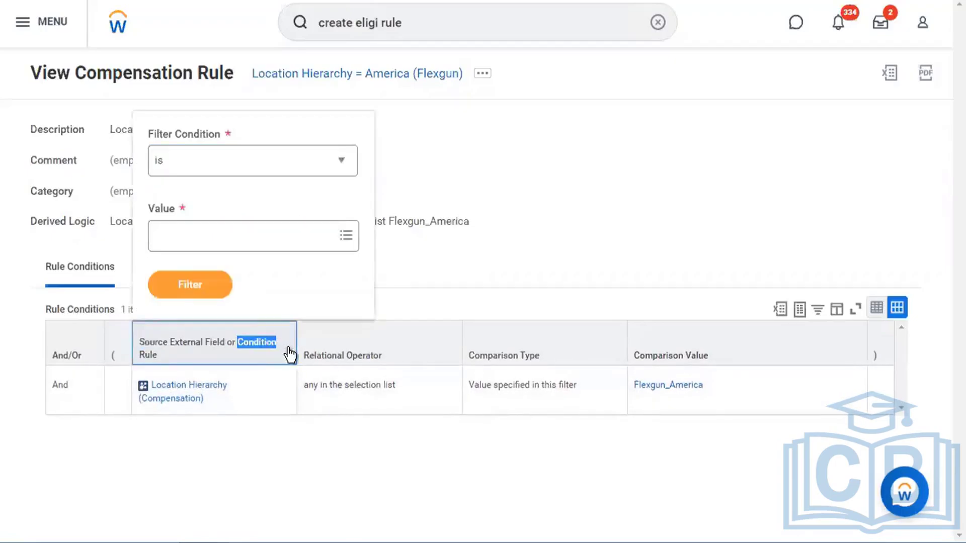
pyautogui.click(644, 115)
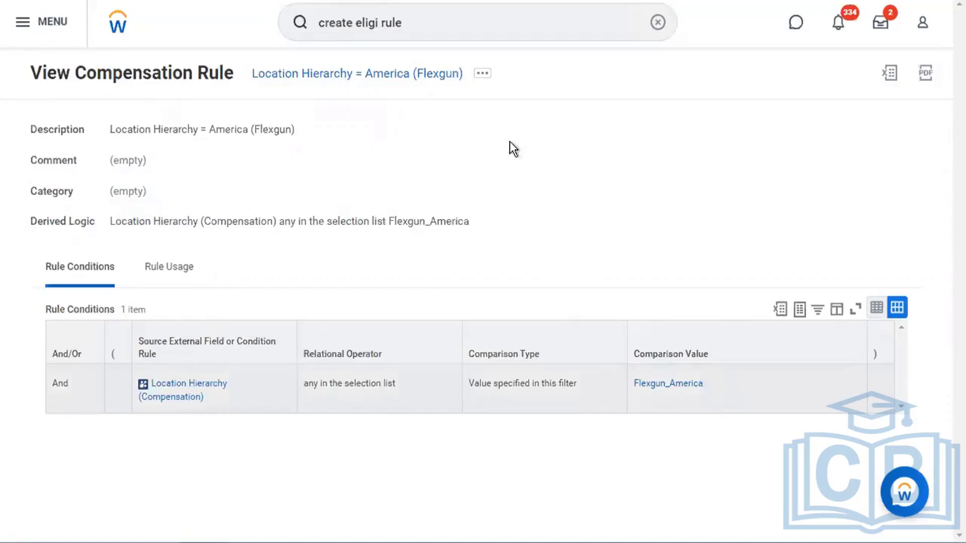
pyautogui.click(417, 22)
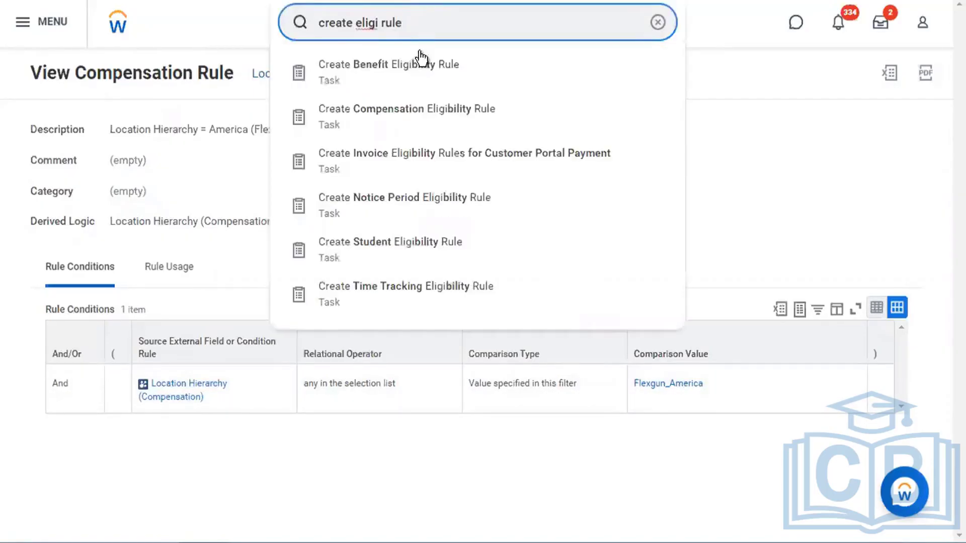
pyautogui.click(425, 79)
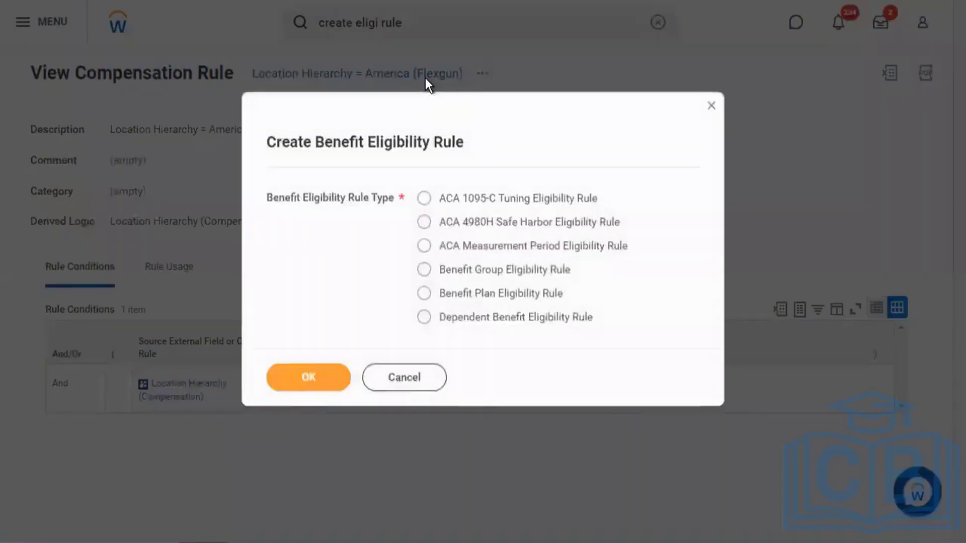
pyautogui.click(406, 380)
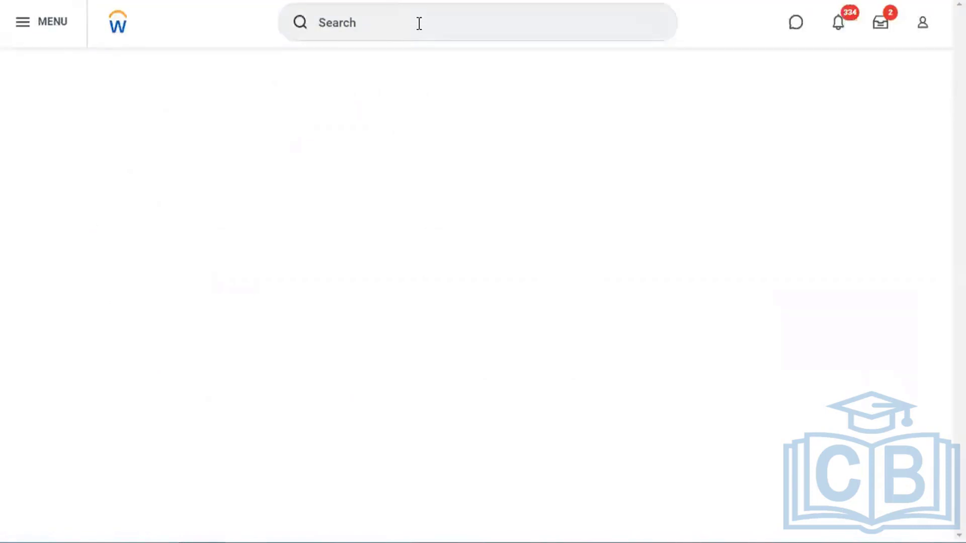
# Open the Create Compensation Eligibility Rule task from the recent searches to start a second rule
pyautogui.click(419, 23)
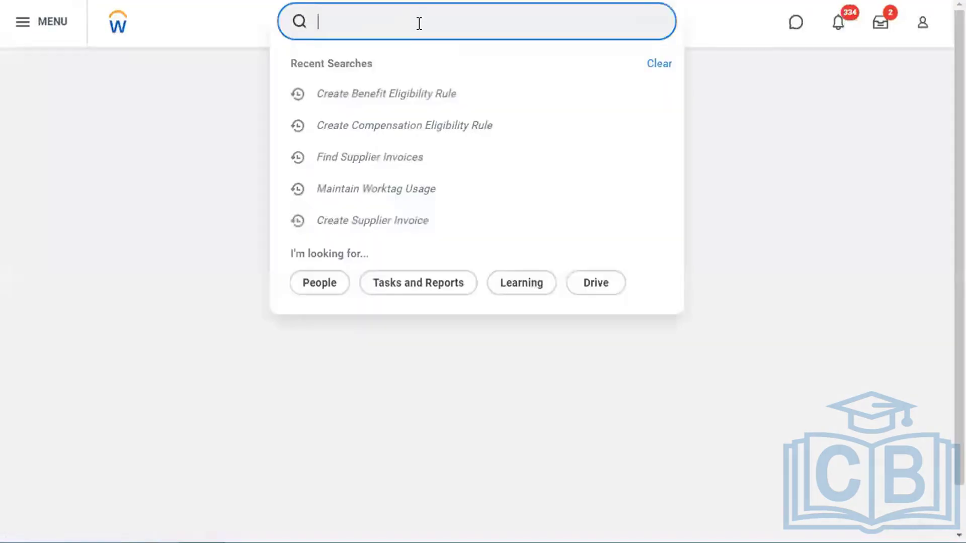
pyautogui.click(408, 123)
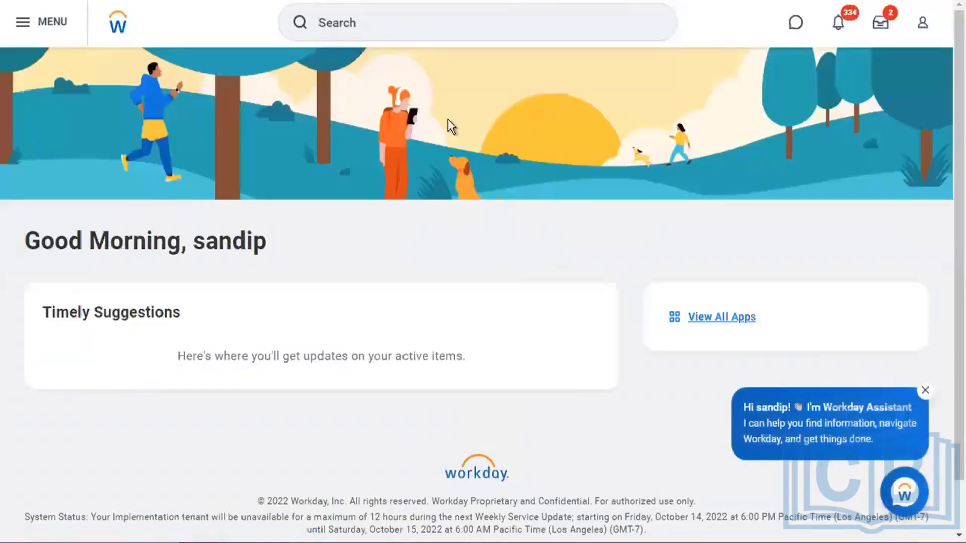
pyautogui.click(332, 22)
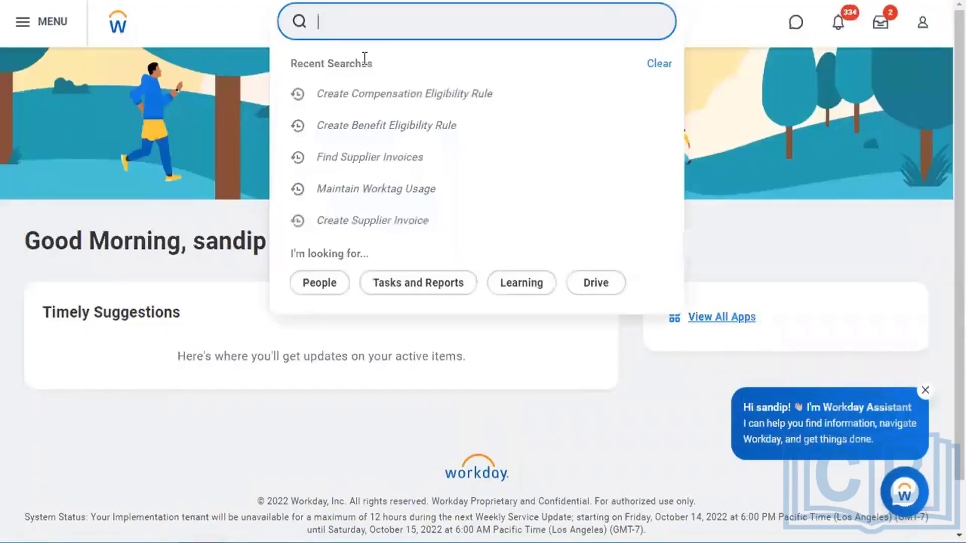
pyautogui.click(415, 97)
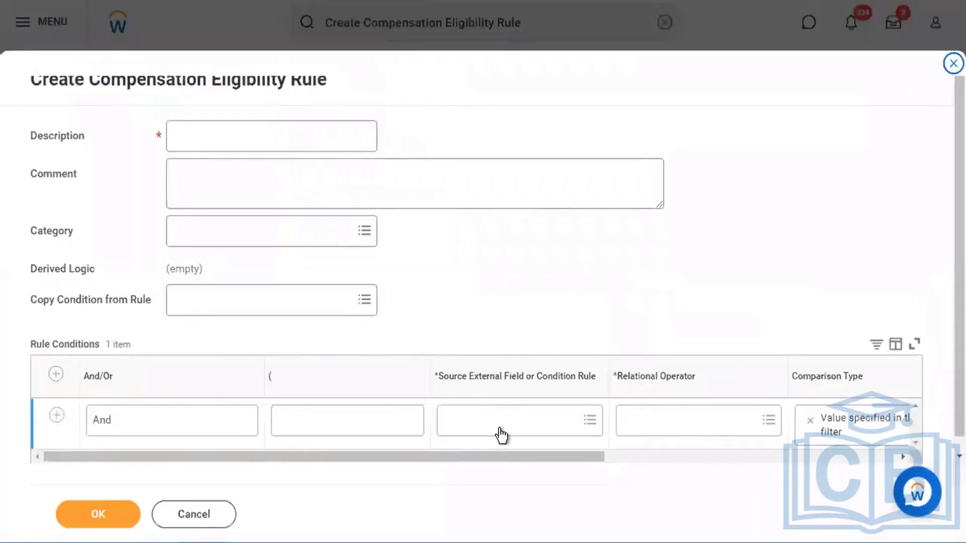
# Set the condition's source to the rule Location Hierarchy = America (Flexgun), found by searching for "flexgun"
pyautogui.click(502, 433)
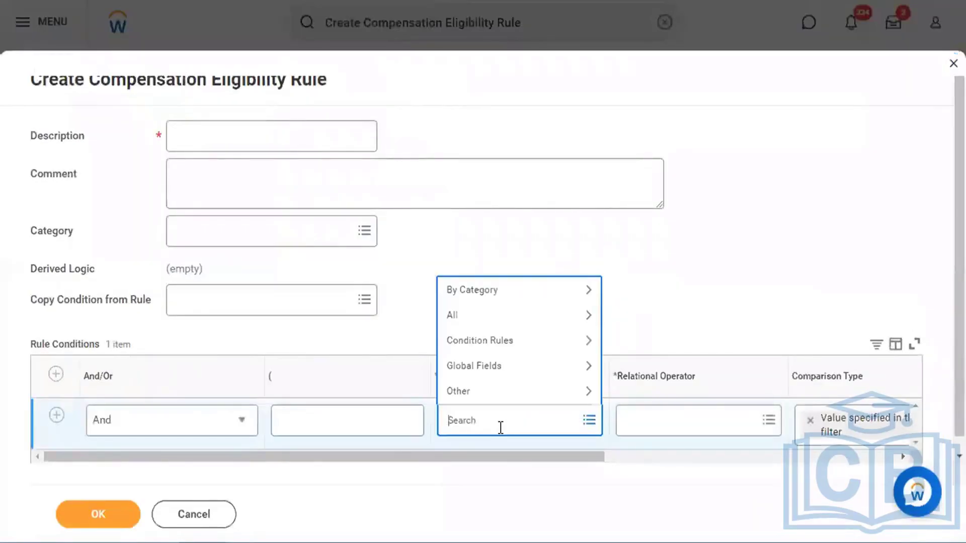
pyautogui.write('flexgun')
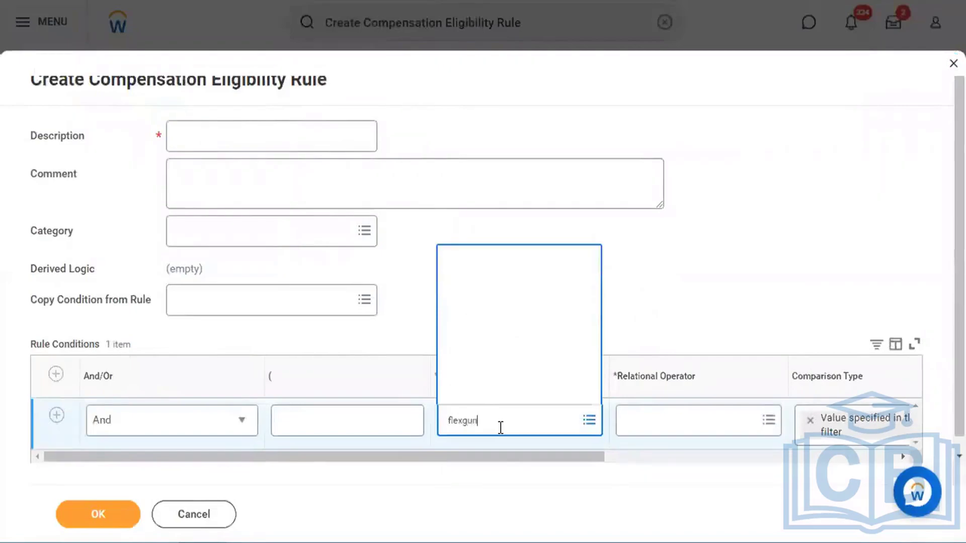
pyautogui.press('Return')
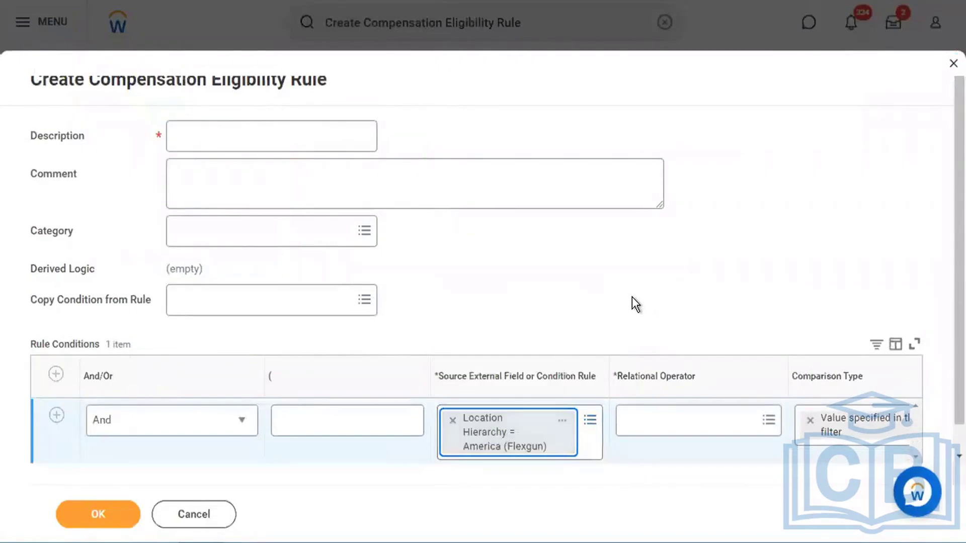
# Set the condition's relational operator to "equal to" and enable its Comparison Value checkbox
pyautogui.scroll(-1, 581, 222)
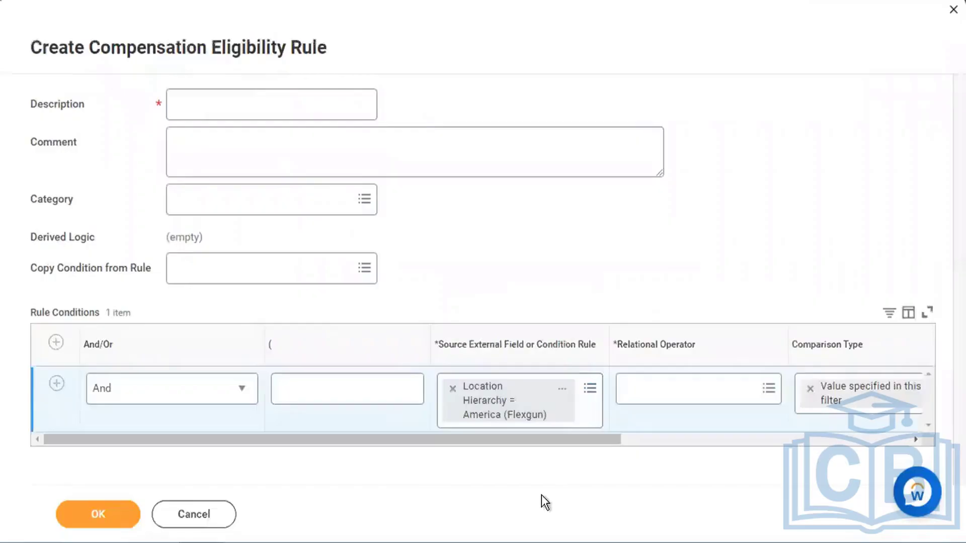
pyautogui.moveTo(472, 441); pyautogui.dragTo(618, 440)
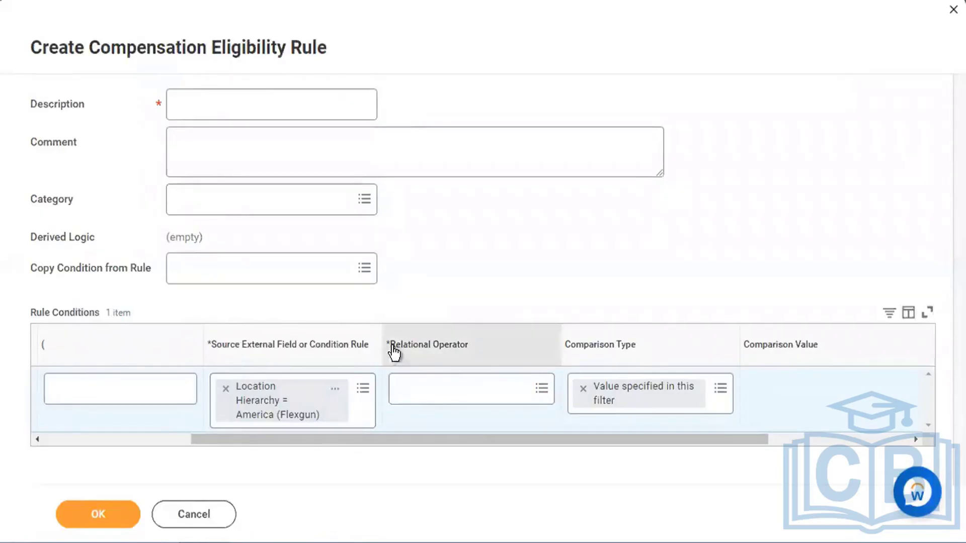
pyautogui.moveTo(394, 352); pyautogui.dragTo(506, 356)
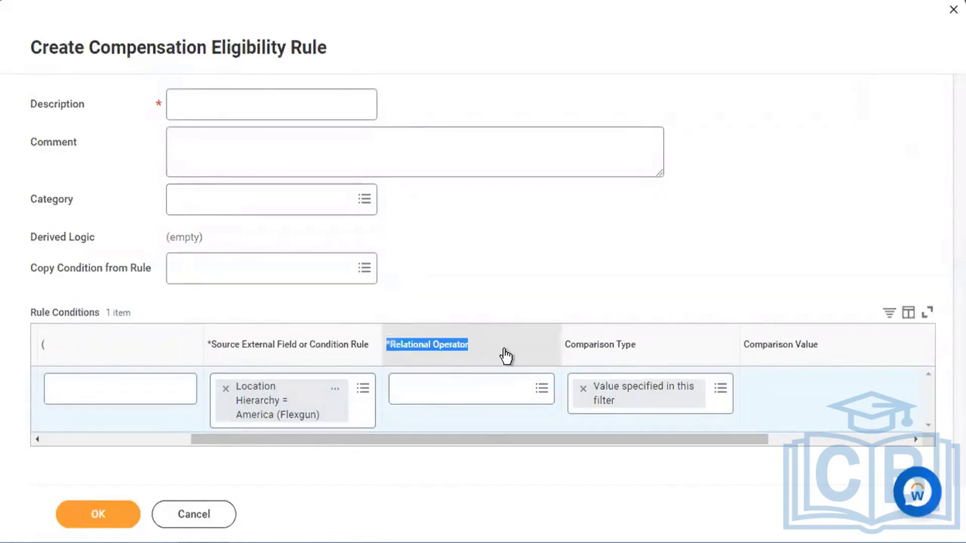
pyautogui.click(706, 291)
pyautogui.click(518, 391)
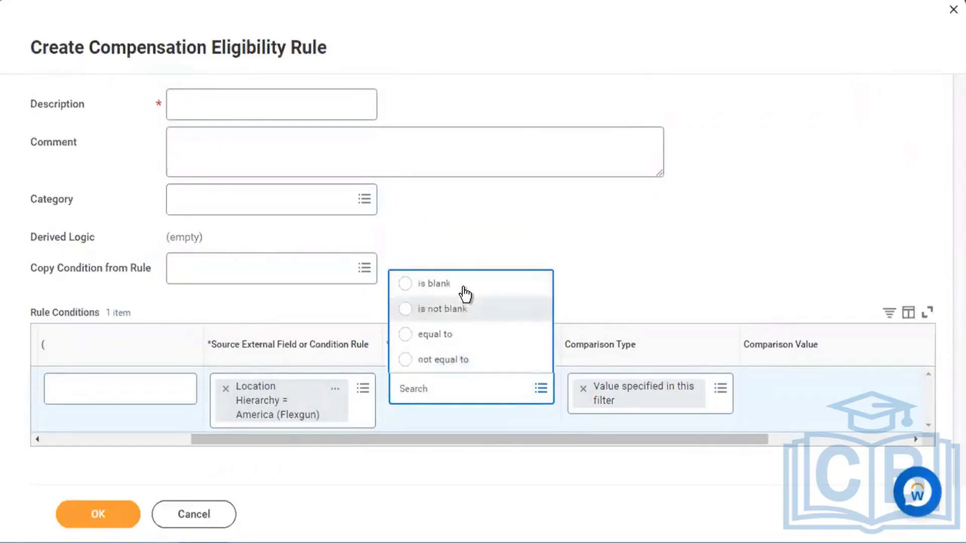
pyautogui.click(492, 342)
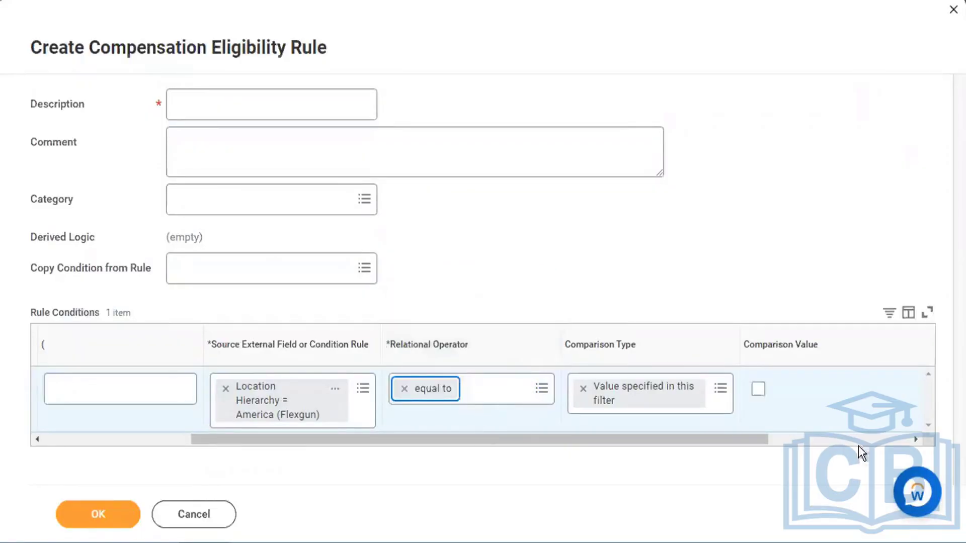
pyautogui.click(757, 389)
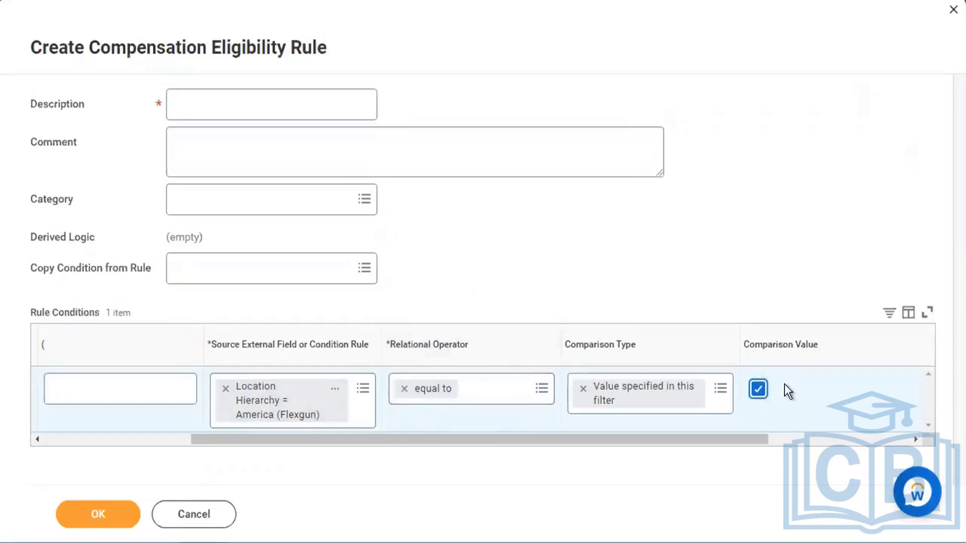
# Enter "Location Hierarchy = America is TRUE" as the new rule's description
pyautogui.moveTo(761, 438); pyautogui.dragTo(411, 475)
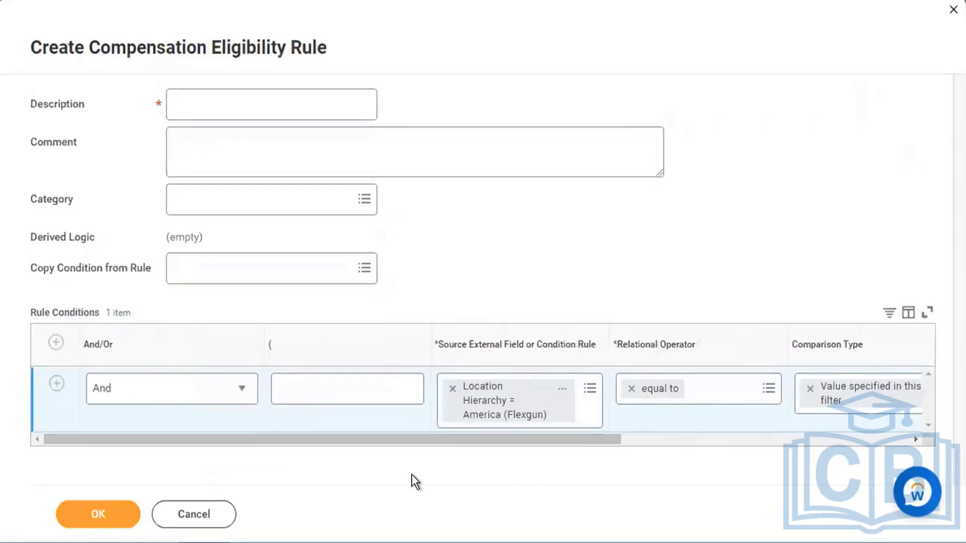
pyautogui.moveTo(359, 441); pyautogui.dragTo(657, 424)
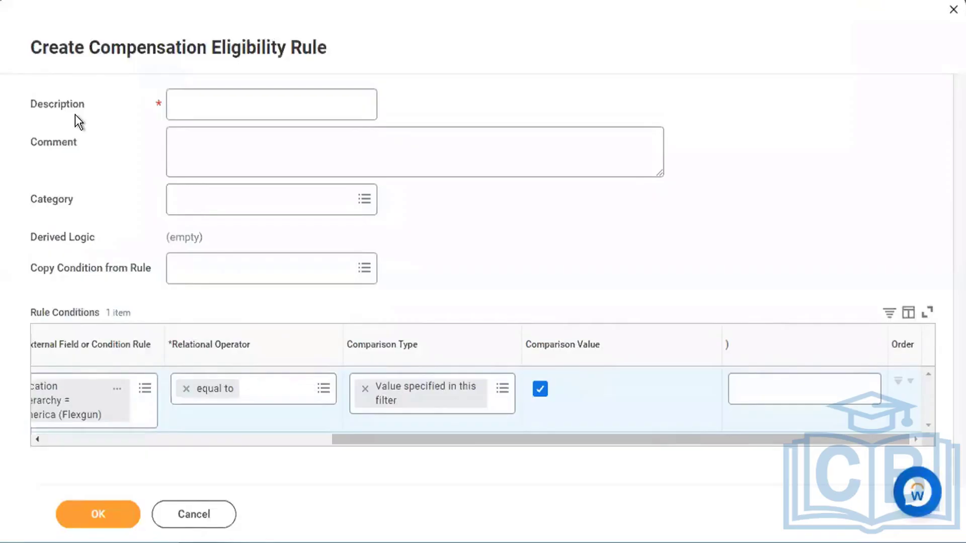
pyautogui.click(214, 109)
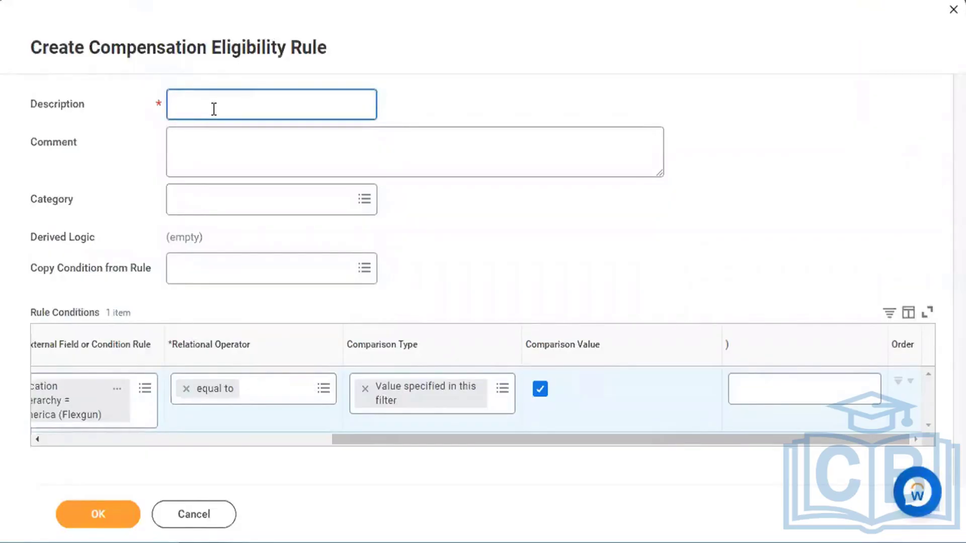
pyautogui.write('Location Hie')
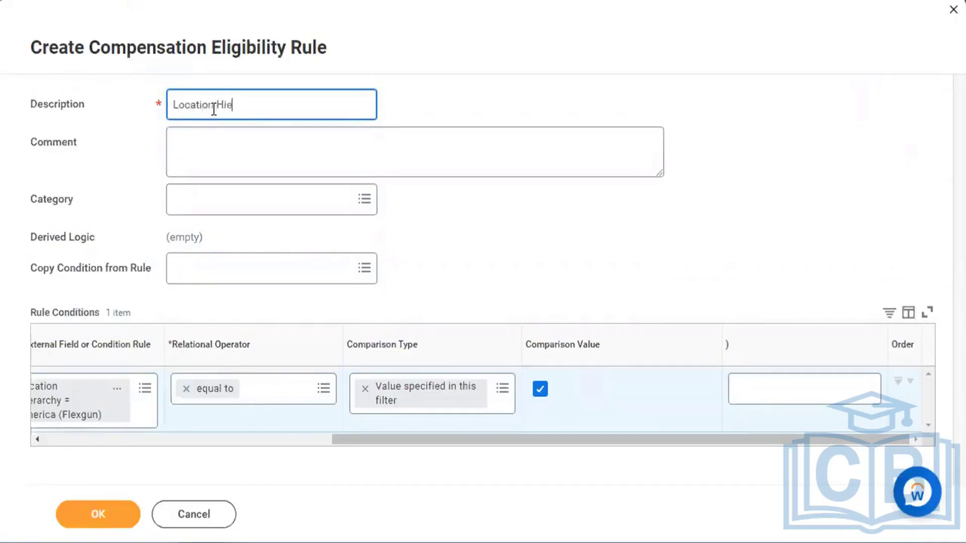
pyautogui.write('rarchy =America i')
pyautogui.write('s TRUE')
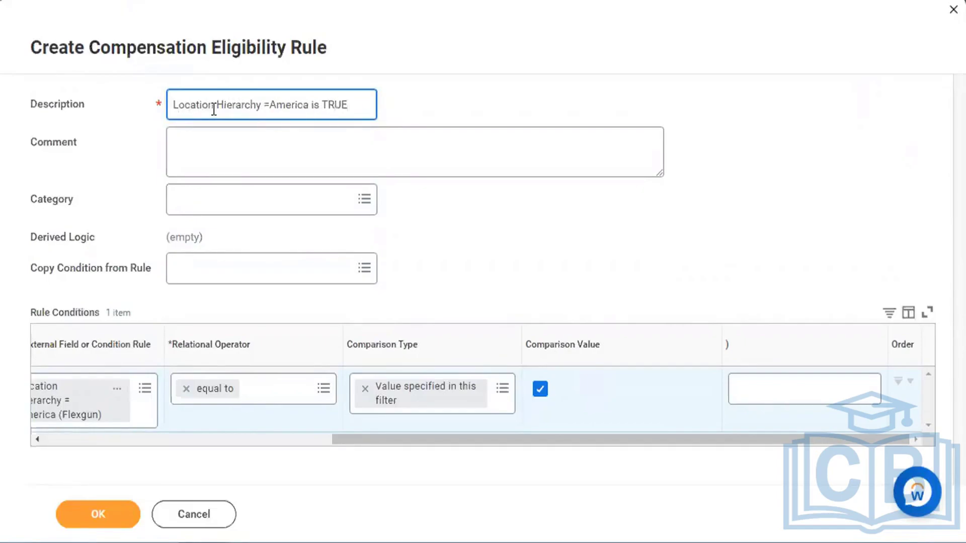
pyautogui.click(269, 105)
# Add the prefix "(Flexgun)" at the start of the new rule's description
pyautogui.click(173, 105)
pyautogui.write('[Flexg')
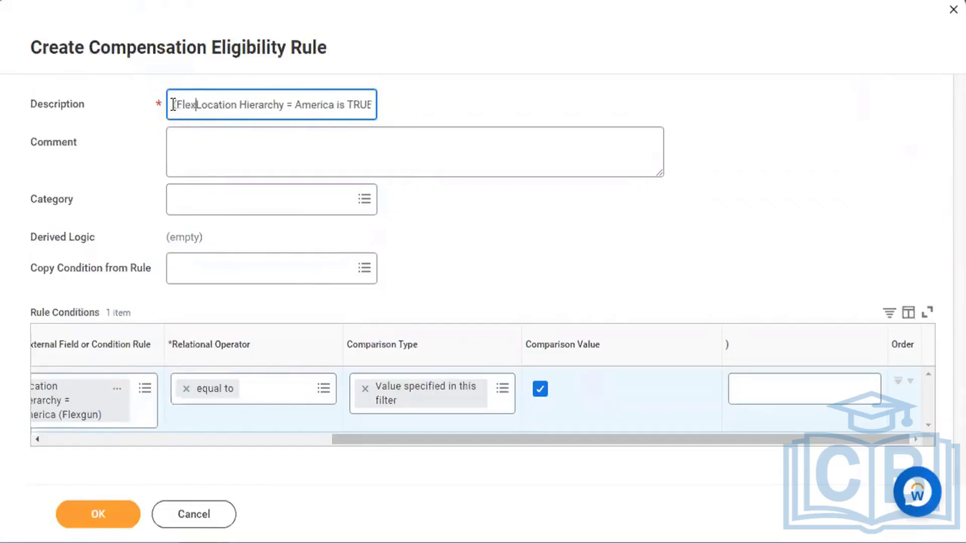
pyautogui.write('un)')
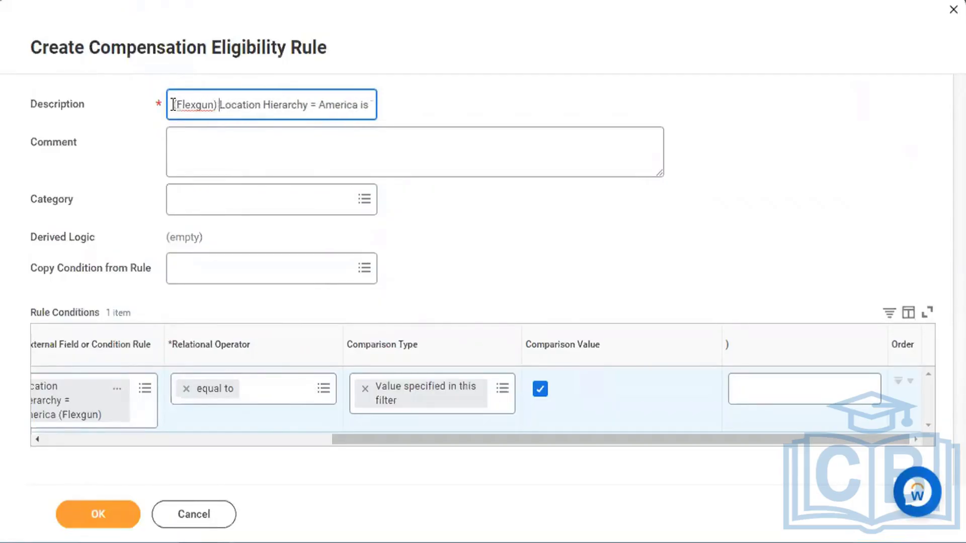
pyautogui.doubleClick(194, 106)
pyautogui.click(458, 110)
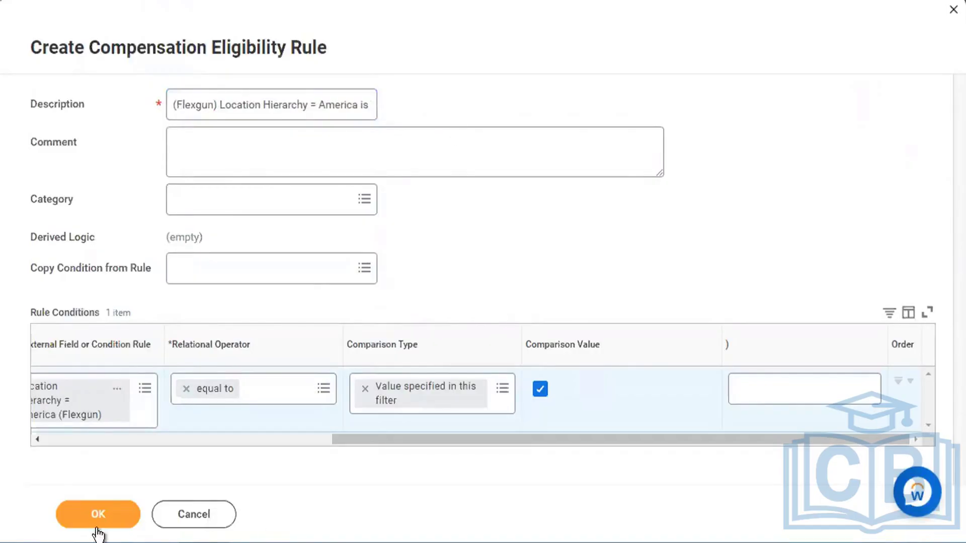
# Save the new compensation eligibility rule and highlight its Derived Logic text for review
pyautogui.click(124, 521)
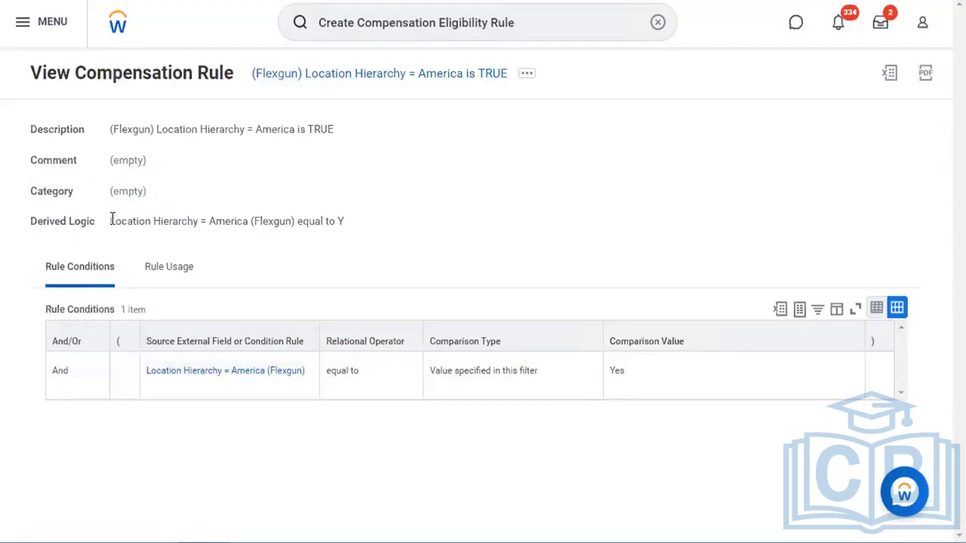
pyautogui.moveTo(108, 218); pyautogui.dragTo(351, 209)
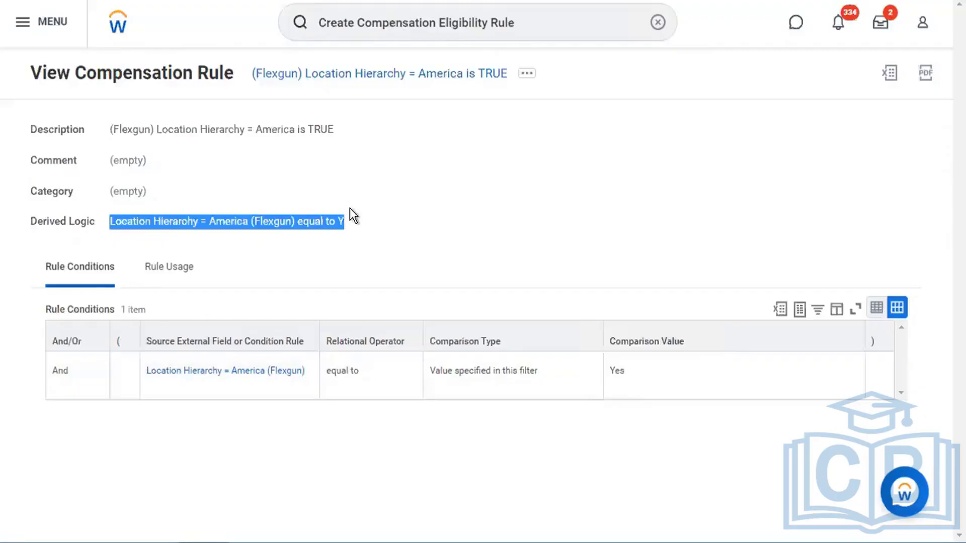
# Review the saved rule's Derived Logic and open its source condition rule, Location Hierarchy = America (Flexgun), in a new tab
pyautogui.click(368, 228)
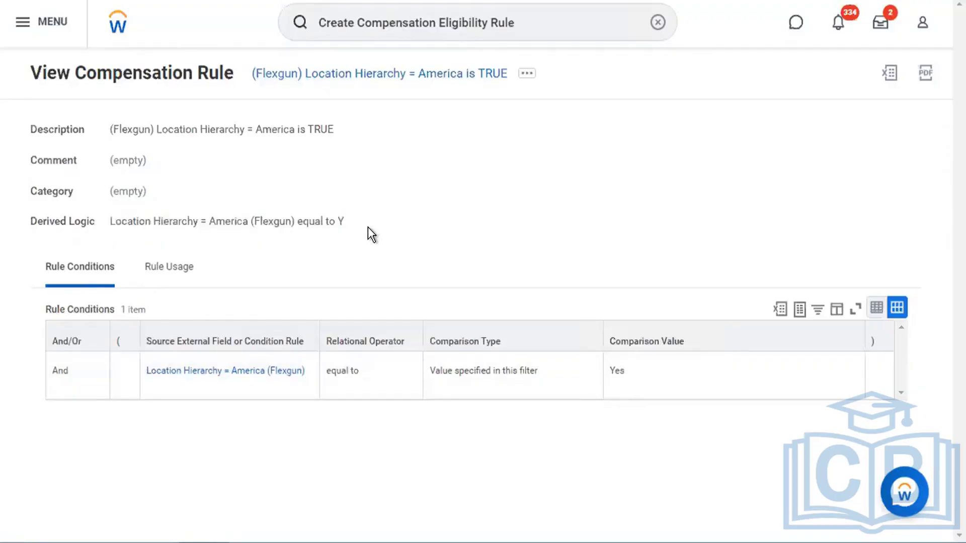
pyautogui.moveTo(108, 226); pyautogui.dragTo(336, 222)
pyautogui.tripleClick(336, 221)
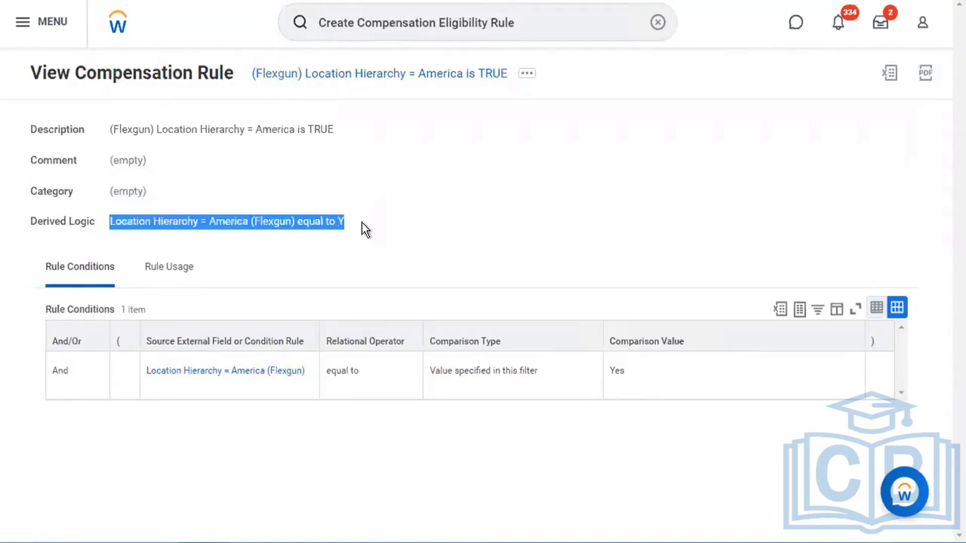
pyautogui.click(361, 223)
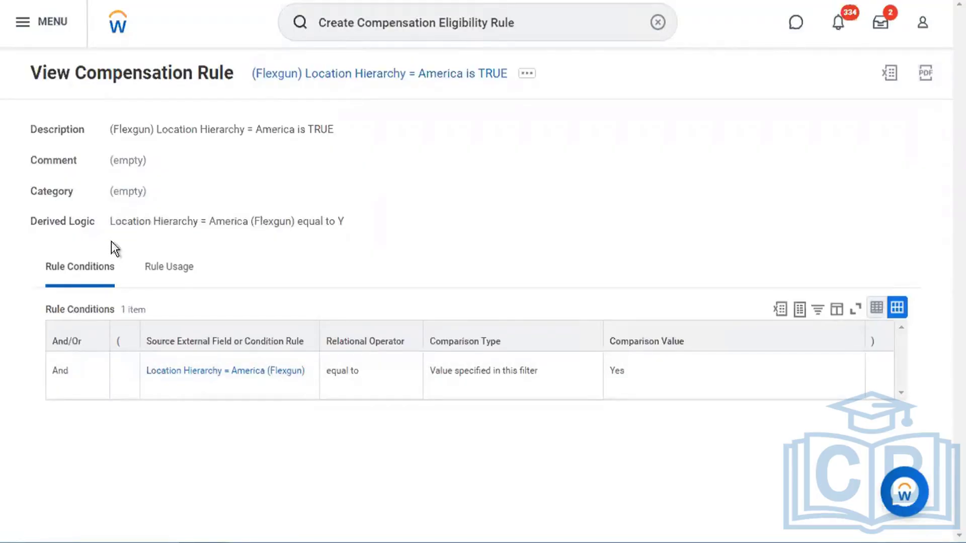
pyautogui.tripleClick(367, 227)
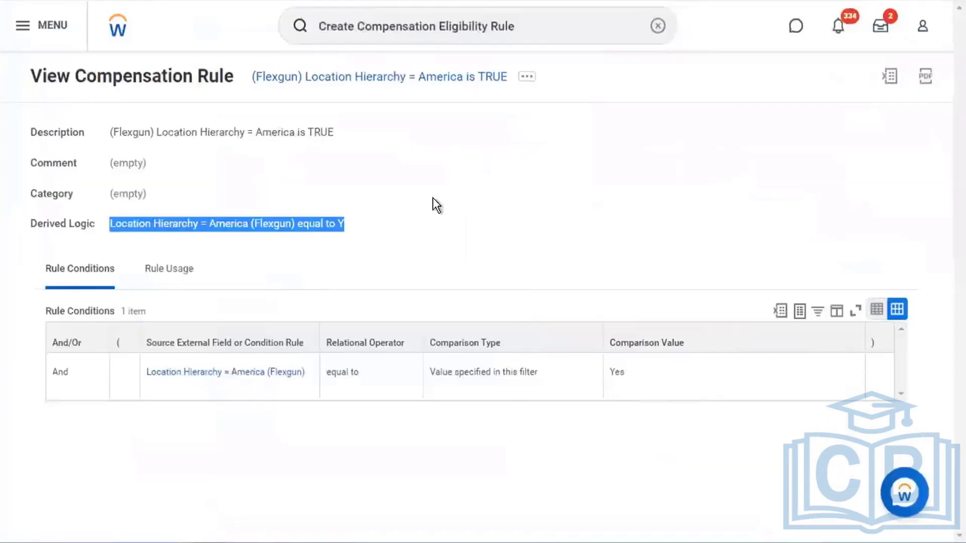
pyautogui.click(423, 212)
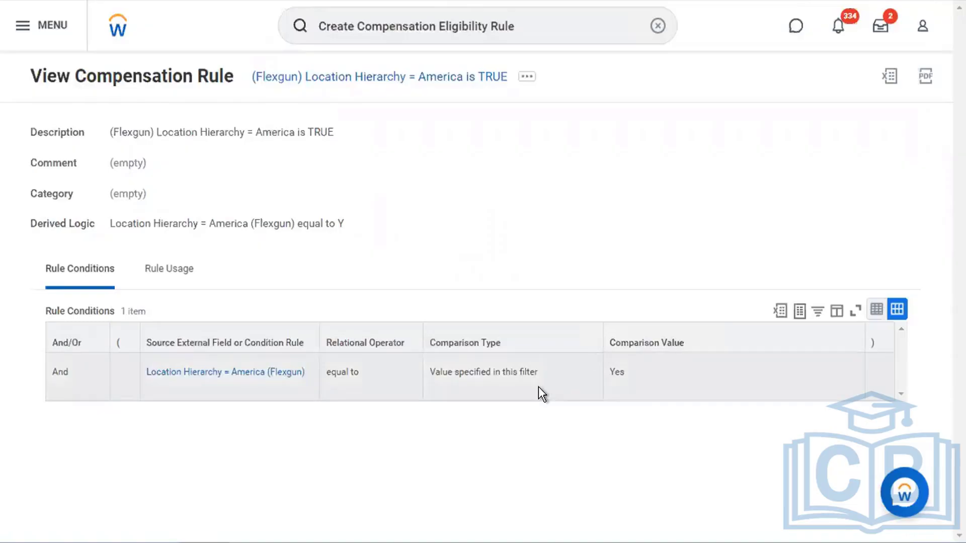
pyautogui.rightClick(248, 378)
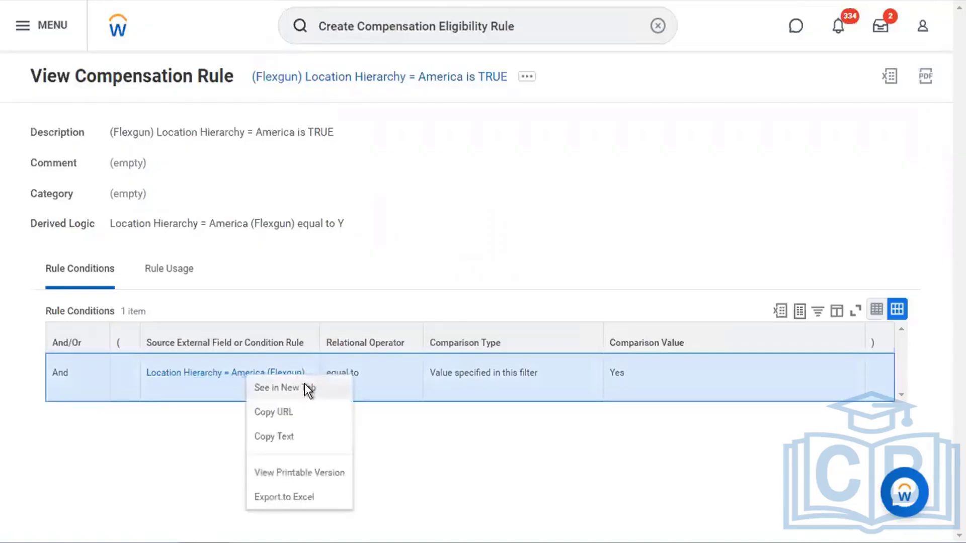
pyautogui.click(304, 383)
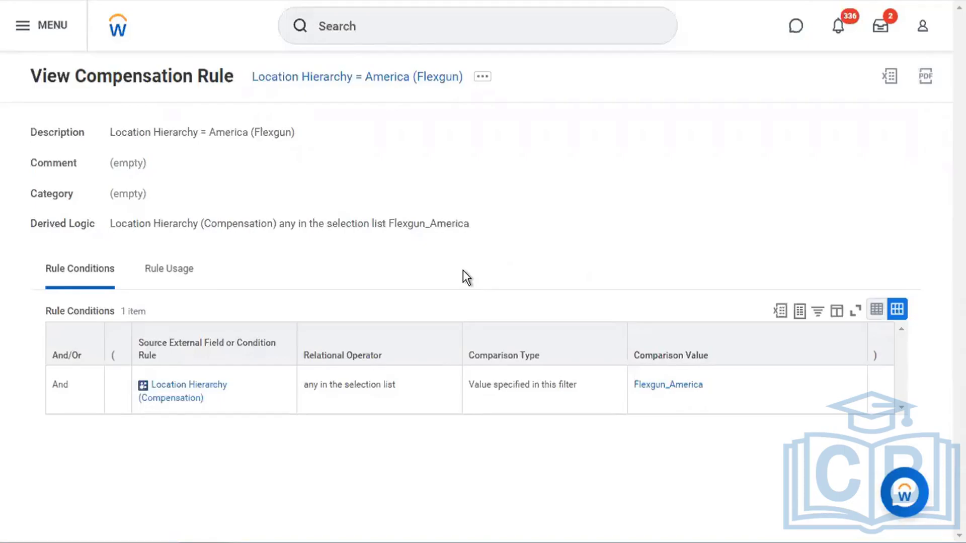
# Switch to the Compensation and Hiring presentation in Google Slides and present it from Activity # 1 to the Compensation Elements slide
pyautogui.hotkey('ctrl', 'Left')
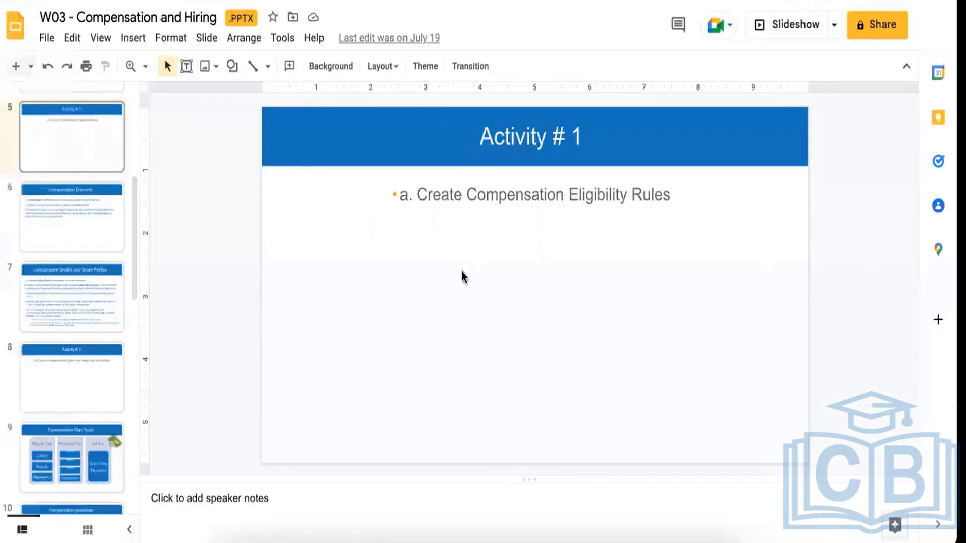
pyautogui.click(799, 35)
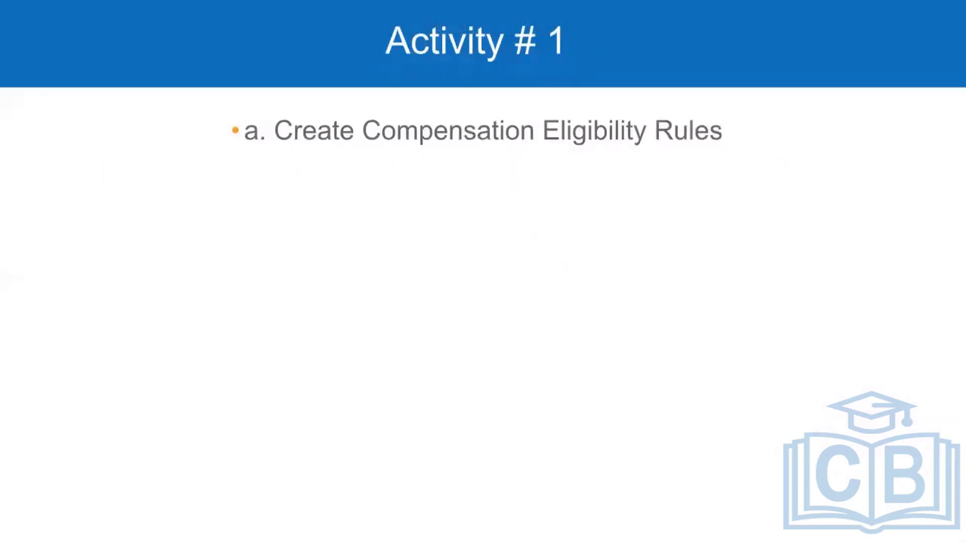
pyautogui.press('Right')
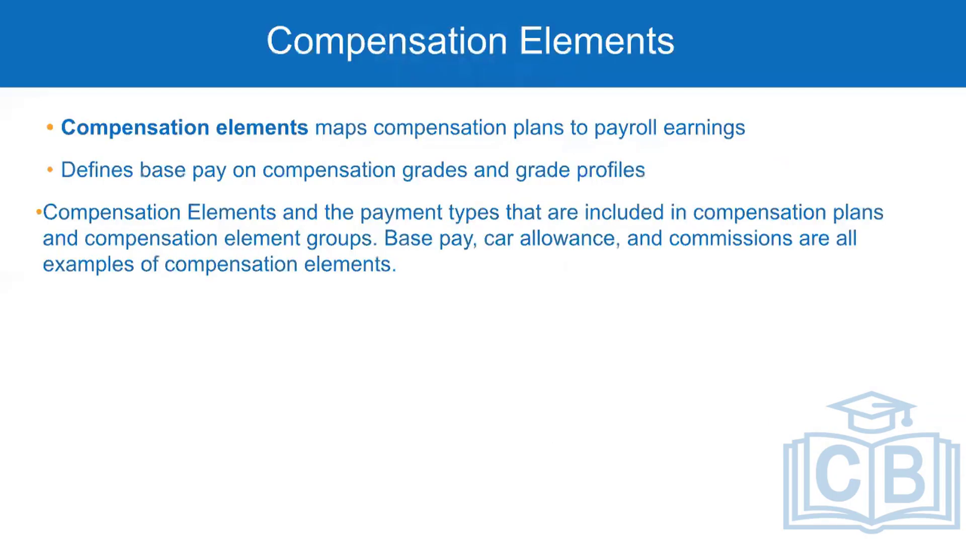
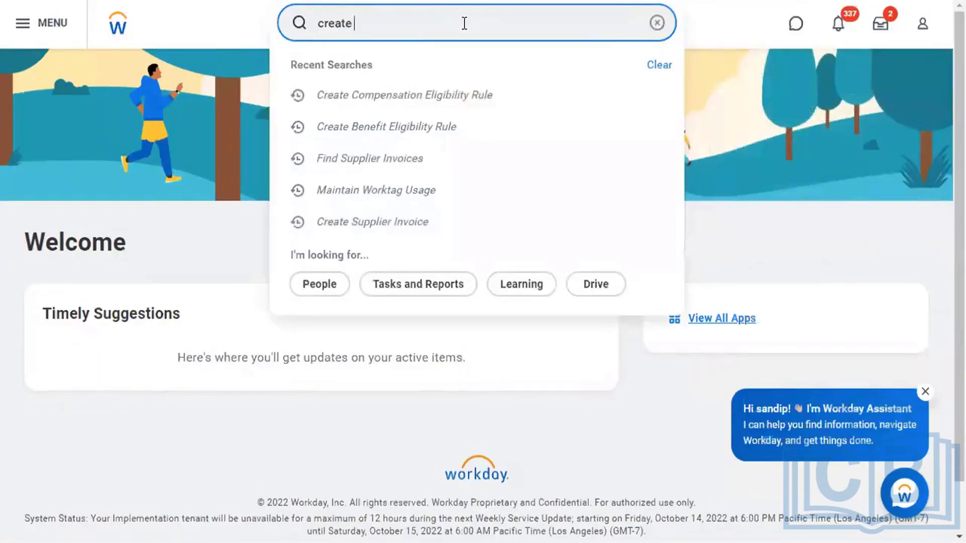
# Find the Create Compensation Grade task in Workday by searching for "create comp grade" and set the effective date to 09/01/2022
pyautogui.write('de')
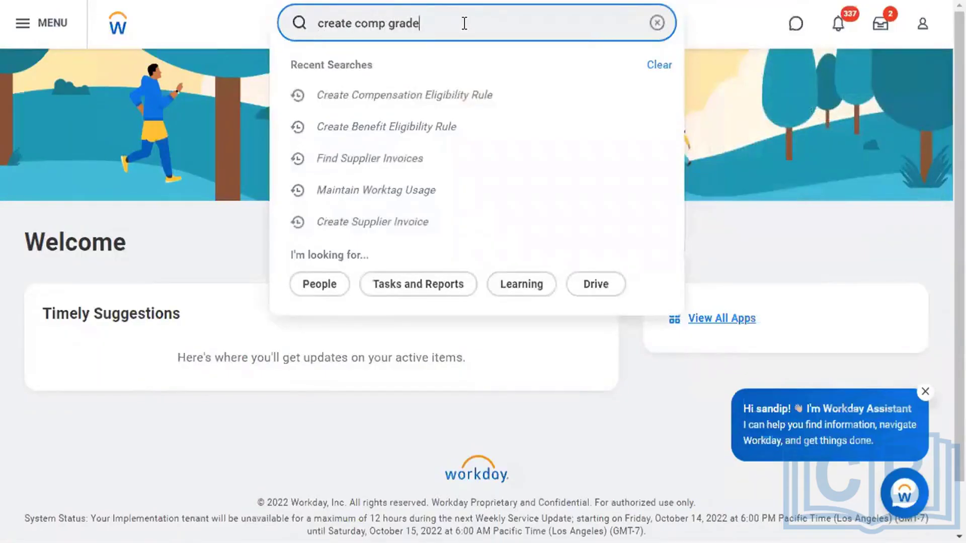
pyautogui.click(428, 75)
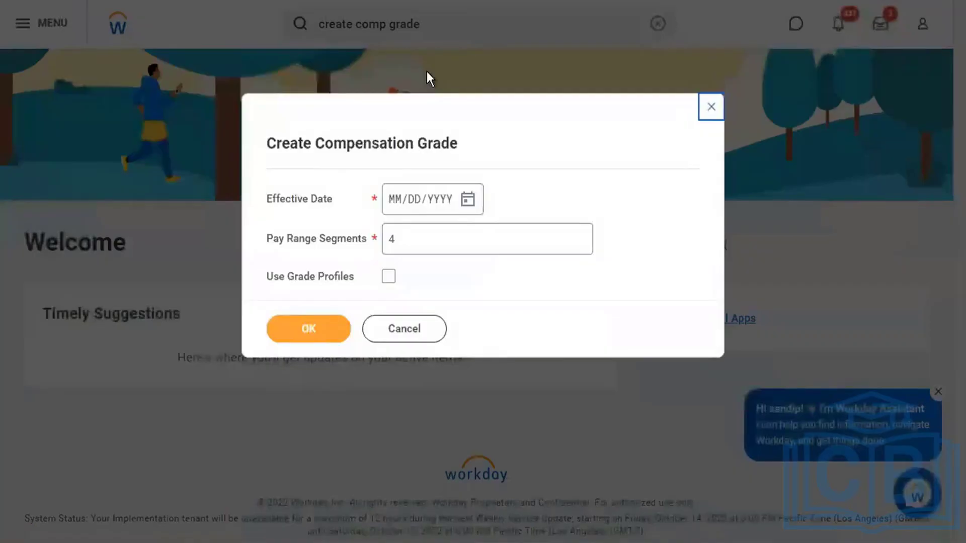
pyautogui.click(470, 202)
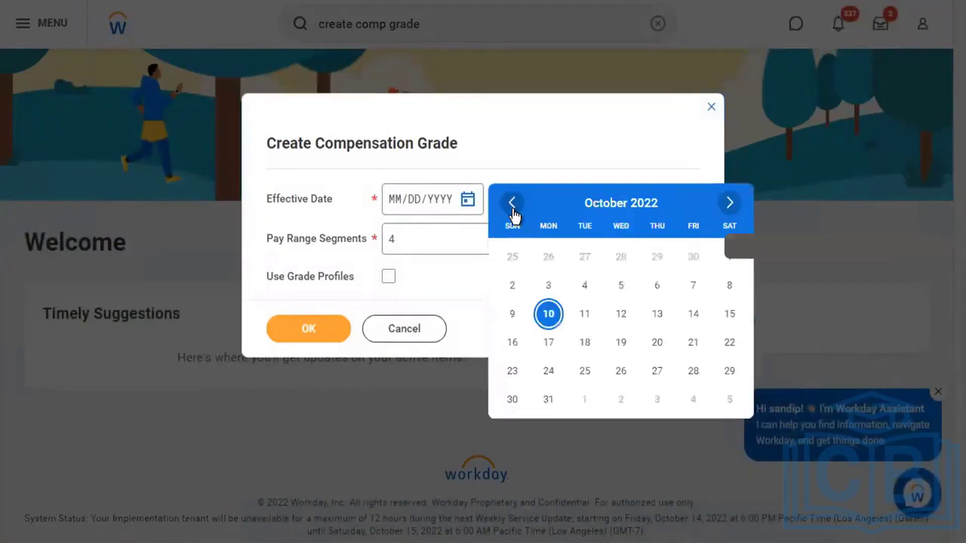
pyautogui.click(512, 204)
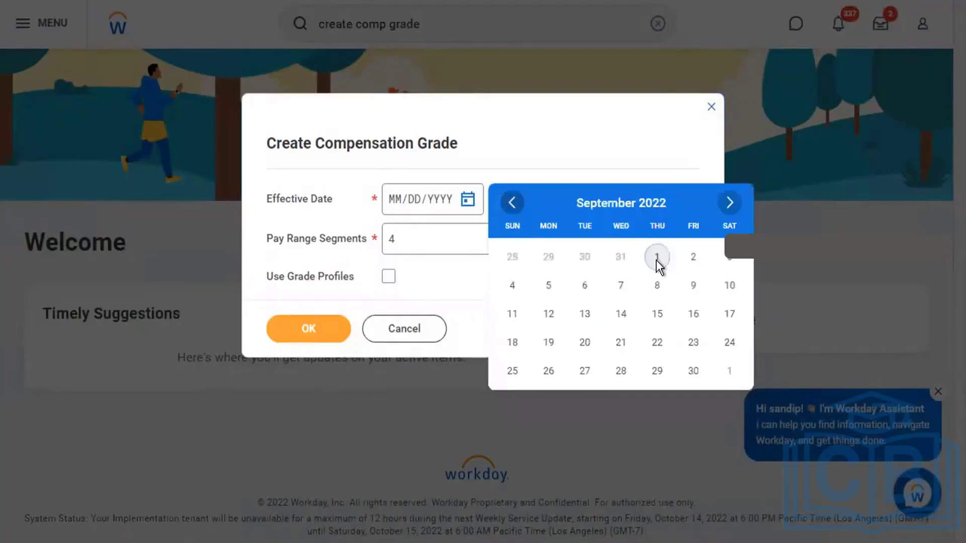
pyautogui.click(656, 258)
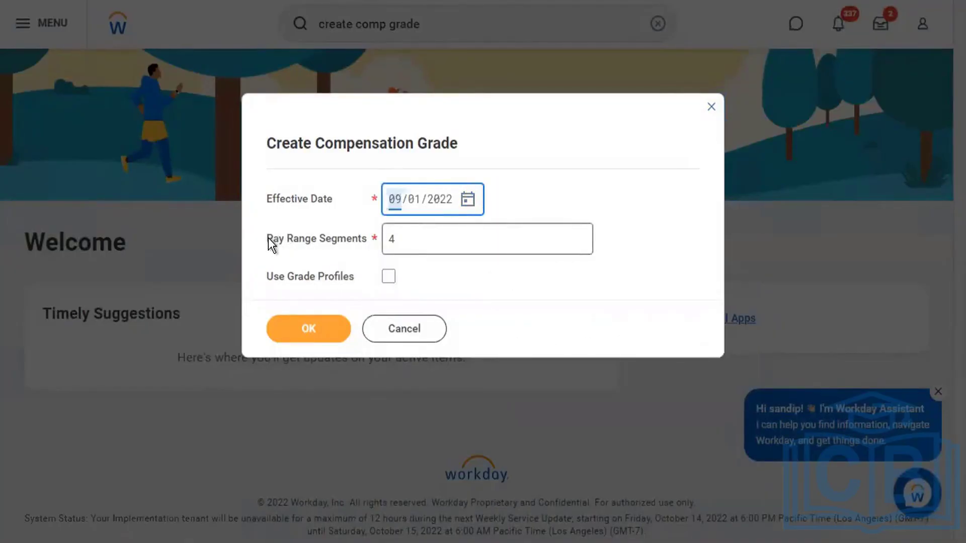
# Try to set the new compensation grade's Pay Range Segments to 6
pyautogui.moveTo(268, 237); pyautogui.dragTo(369, 244)
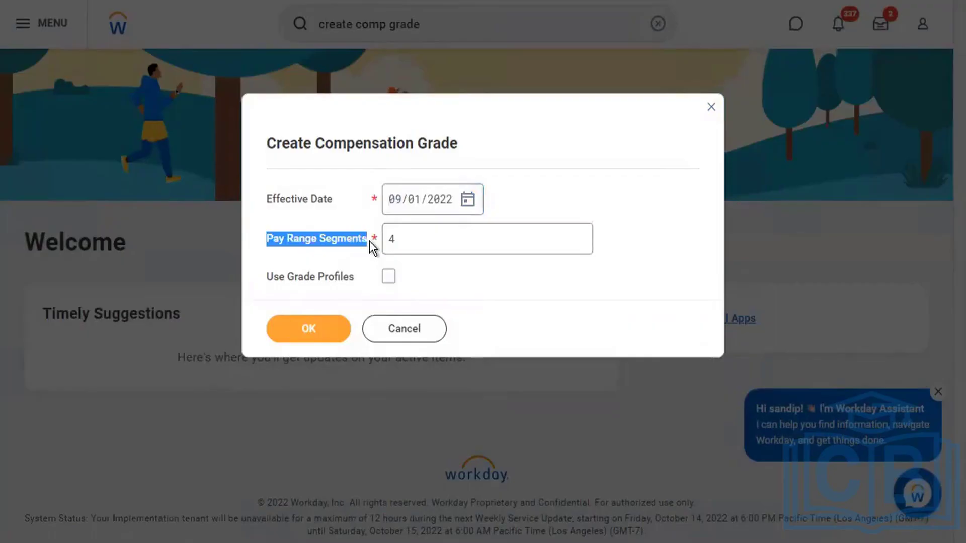
pyautogui.click(423, 239)
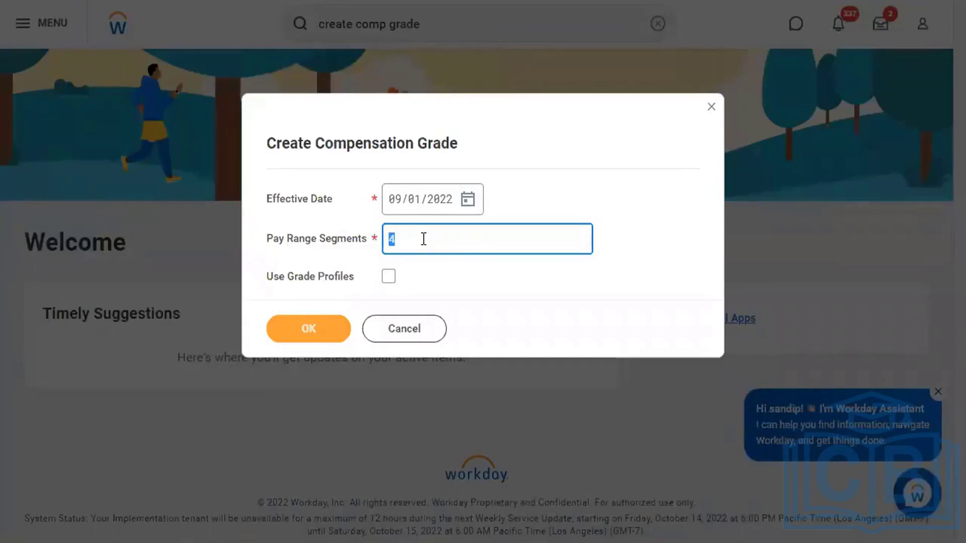
pyautogui.write('6')
pyautogui.click(636, 259)
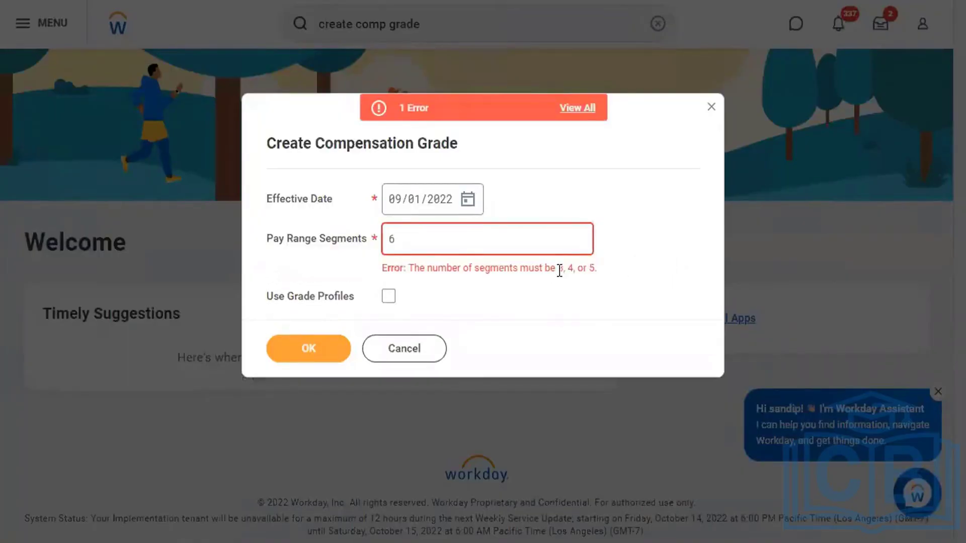
# Set the new compensation grade's Pay Range Segments to 5
pyautogui.moveTo(558, 270); pyautogui.dragTo(630, 271)
pyautogui.click(475, 226)
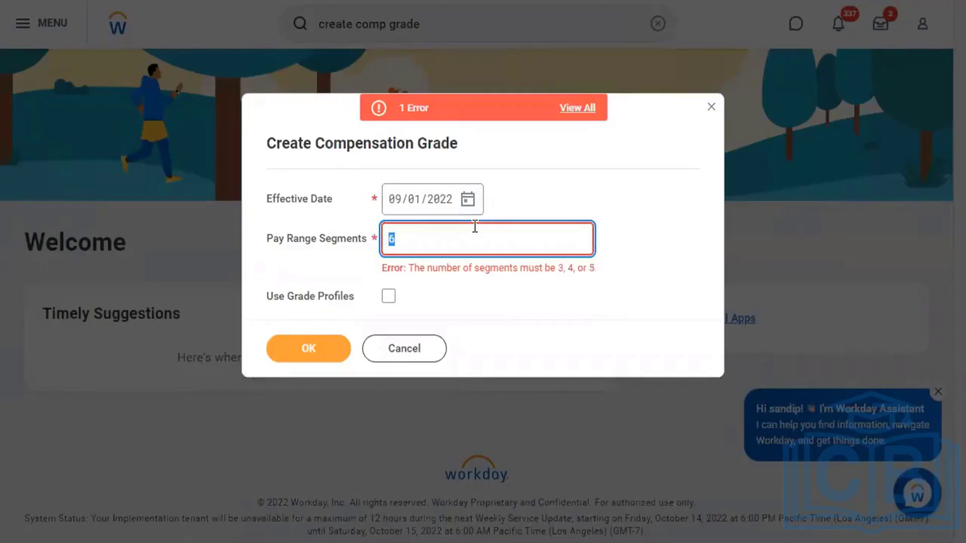
pyautogui.write('5')
pyautogui.click(626, 264)
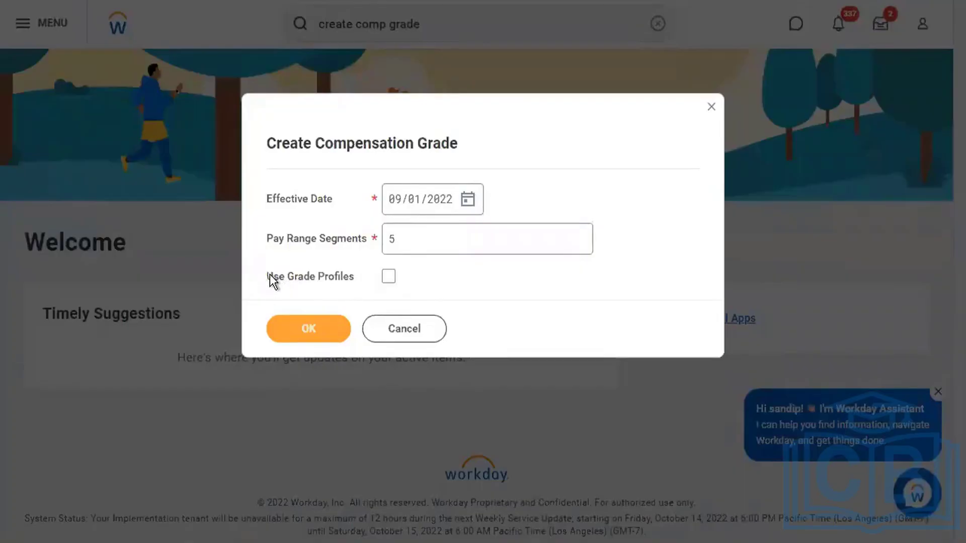
# Point out the Use Grade Profiles option and continue to the compensation grade's detail form
pyautogui.moveTo(268, 276); pyautogui.dragTo(352, 276)
pyautogui.click(337, 279)
pyautogui.click(337, 279)
pyautogui.click(337, 279)
pyautogui.click(325, 334)
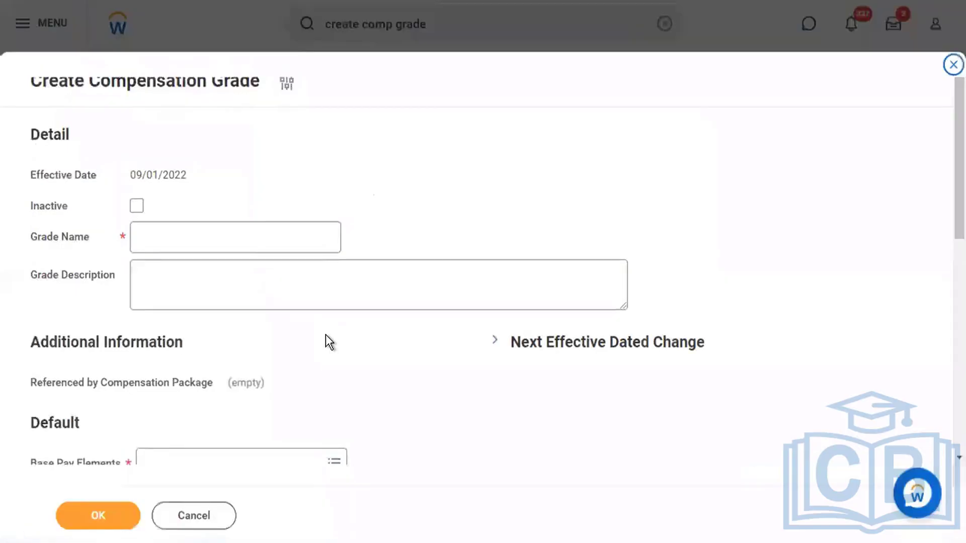
# Enter "Flexgun Management Grade" as the name of the new compensation grade
pyautogui.click(300, 226)
pyautogui.write('F')
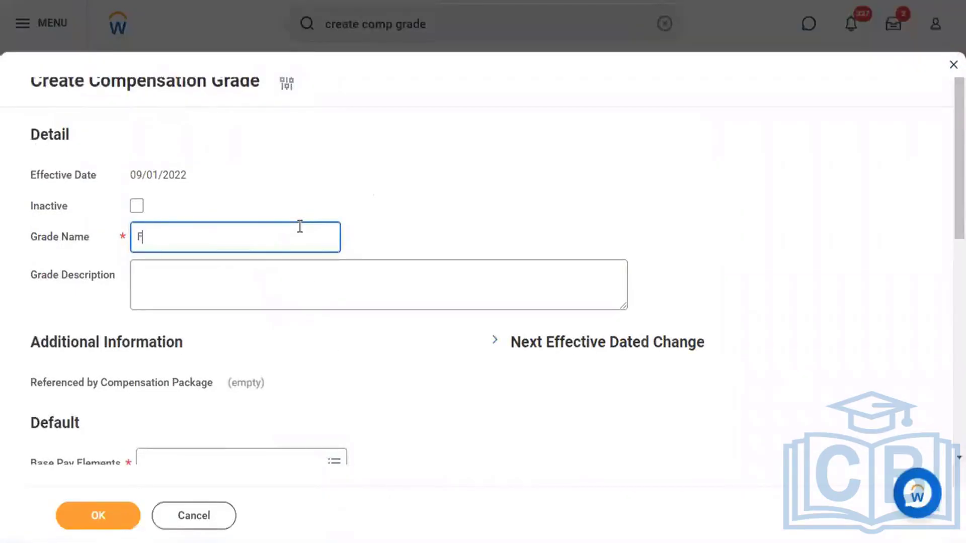
pyautogui.write('lexgun Manage')
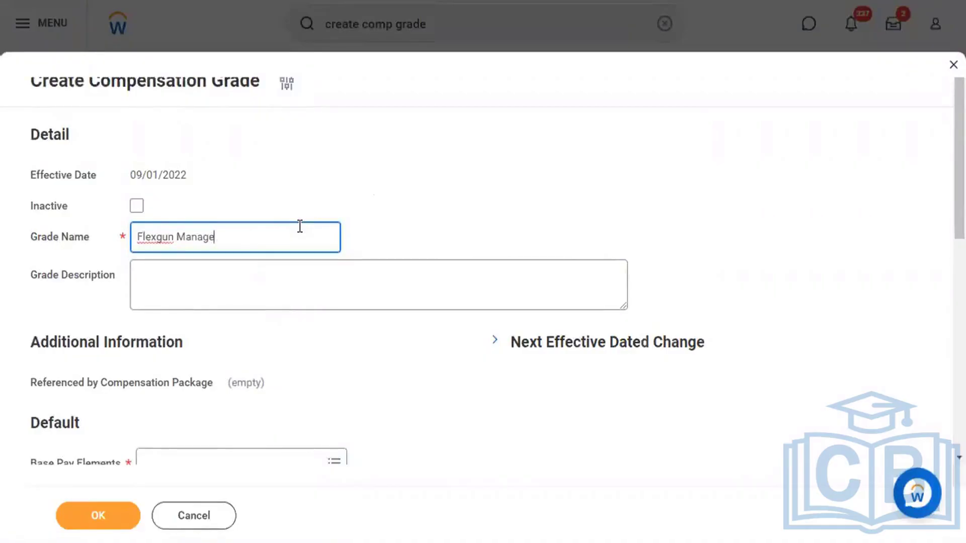
pyautogui.write('ment Grade')
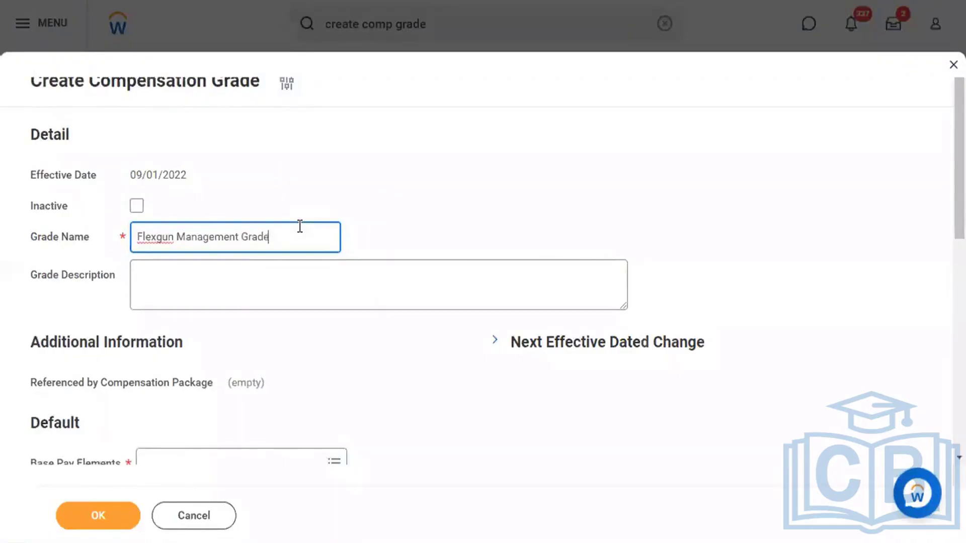
# Examine the grade form's Default section, Compensation Segment Security and Compensation Pay Range settings in relation to the grade name
pyautogui.scroll(-3, 347, 226)
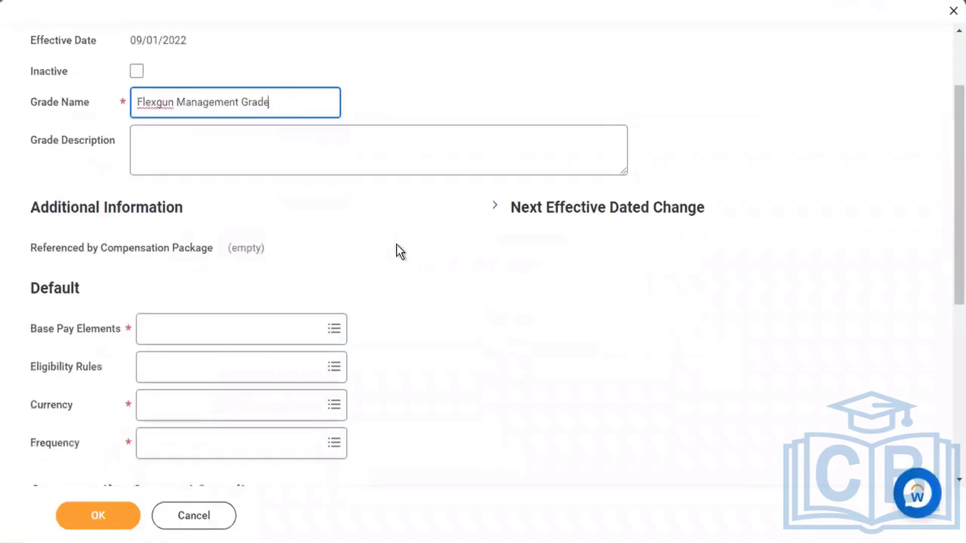
pyautogui.scroll(-1, 442, 255)
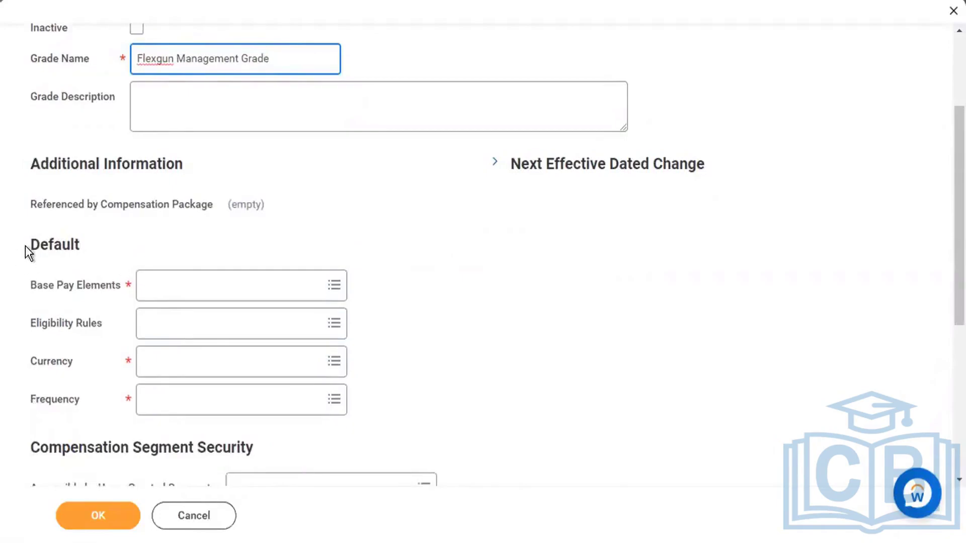
pyautogui.moveTo(28, 245); pyautogui.dragTo(93, 246)
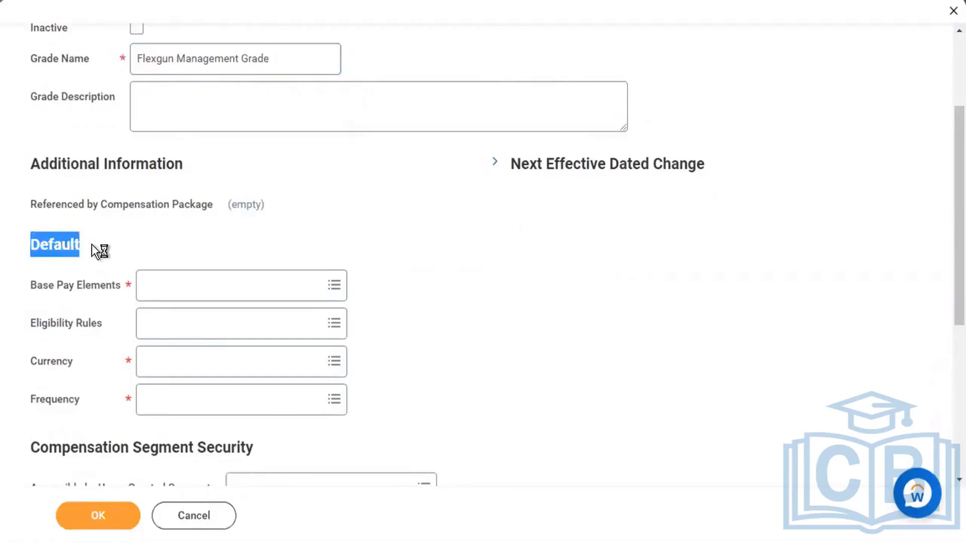
pyautogui.click(78, 248)
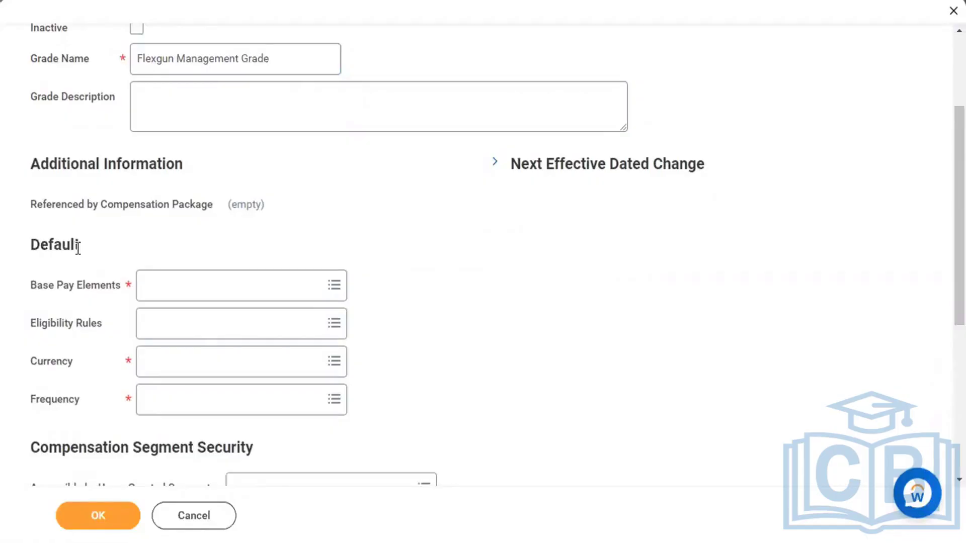
pyautogui.click(136, 58)
pyautogui.moveTo(263, 55); pyautogui.dragTo(278, 57)
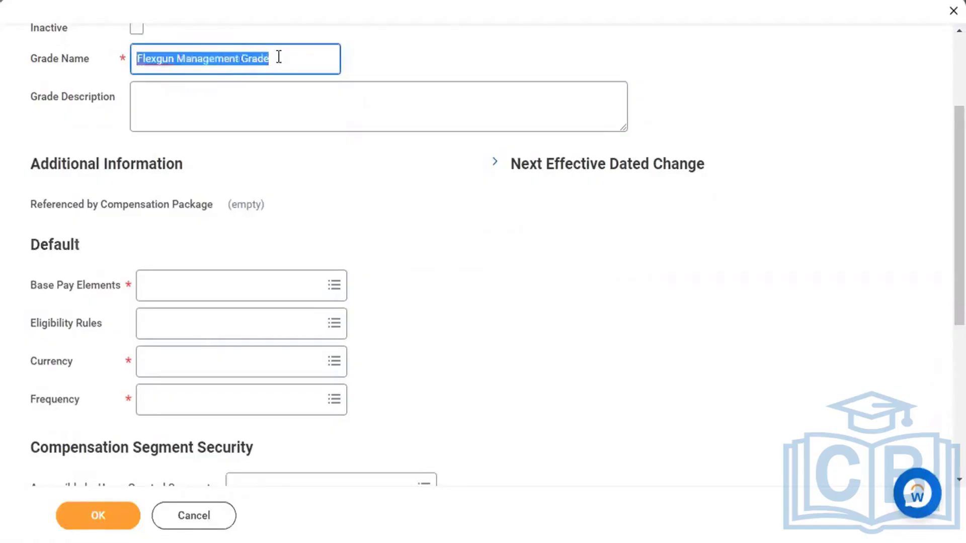
pyautogui.click(404, 217)
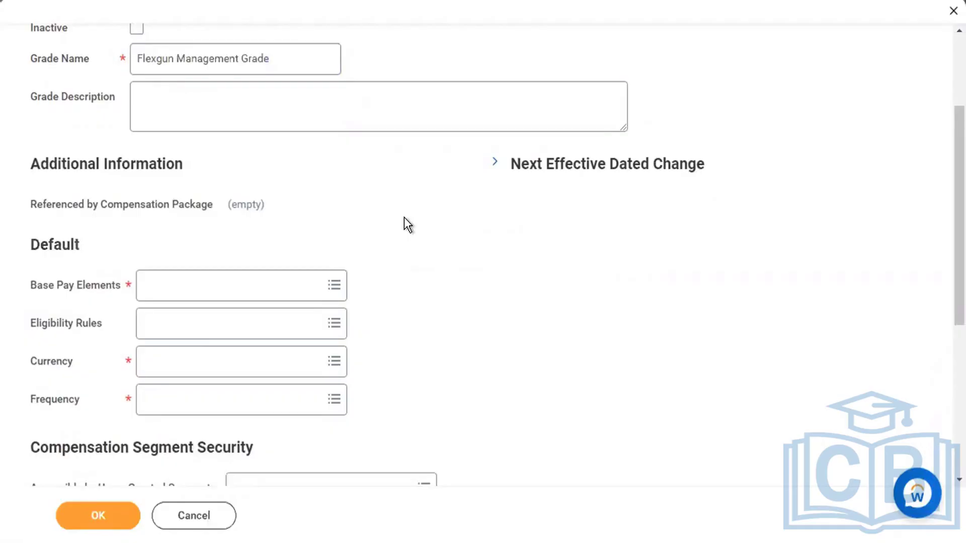
pyautogui.scroll(-3, 502, 319)
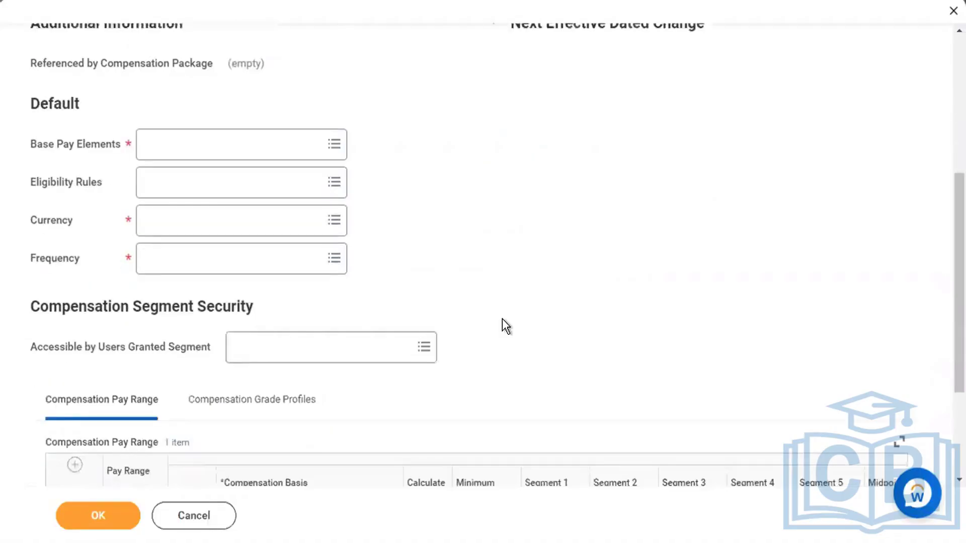
pyautogui.click(307, 415)
pyautogui.scroll(1, 578, 265)
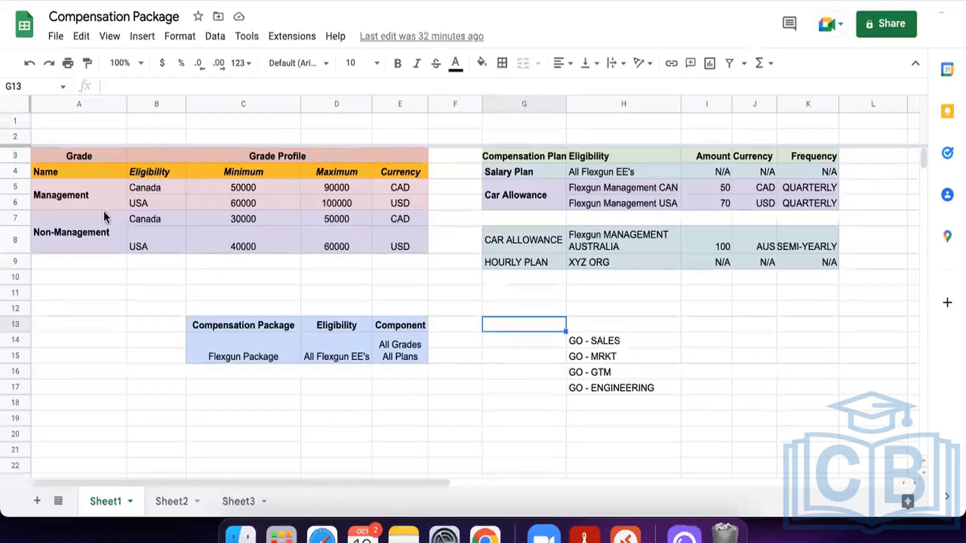
# Check the Management grade and its Canada and USA eligibility entries in the Compensation Package spreadsheet in Google Sheets
pyautogui.click(103, 203)
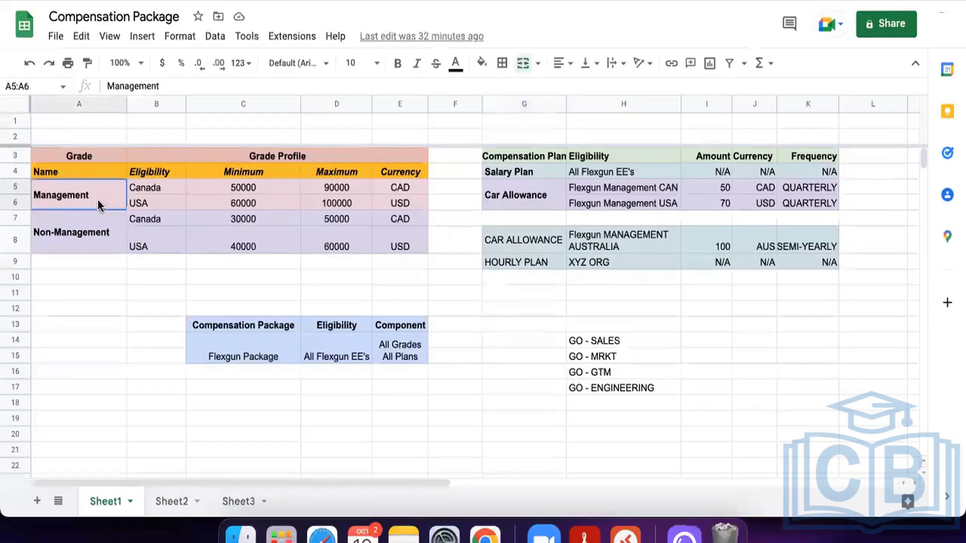
pyautogui.click(159, 190)
pyautogui.click(172, 203)
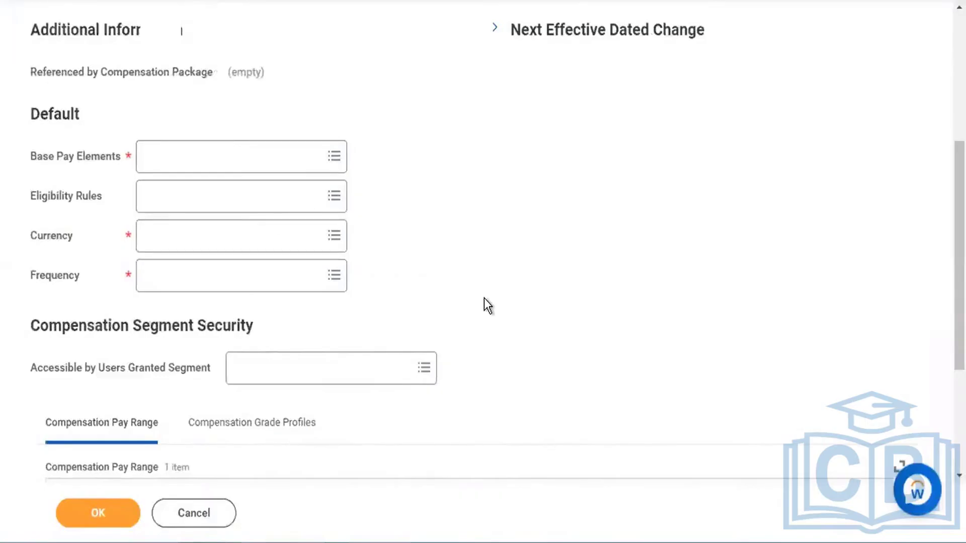
# Examine the fields of the Compensation Grade Profiles section, from Grade Profile Name to Currency, and return to the Default section
pyautogui.scroll(-3, 484, 298)
pyautogui.click(254, 289)
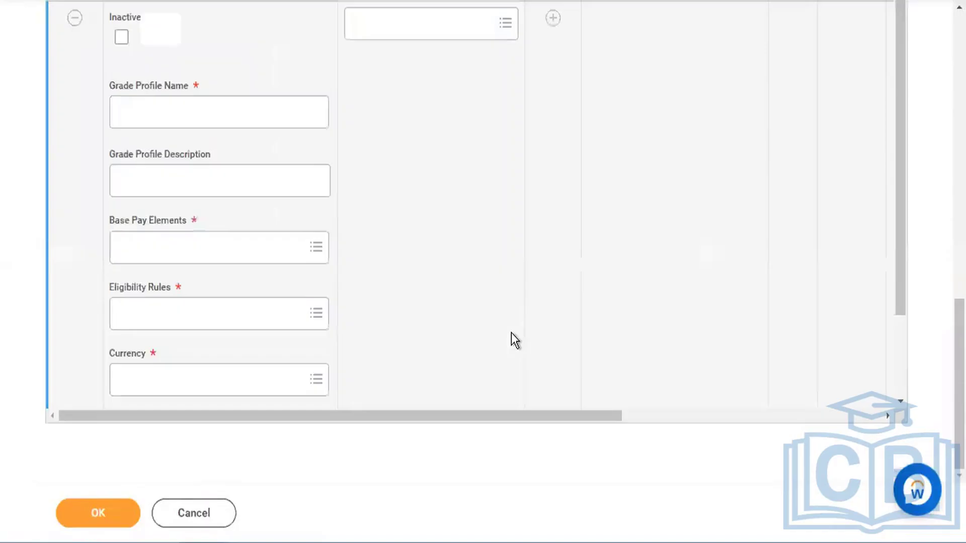
pyautogui.scroll(10, 511, 333)
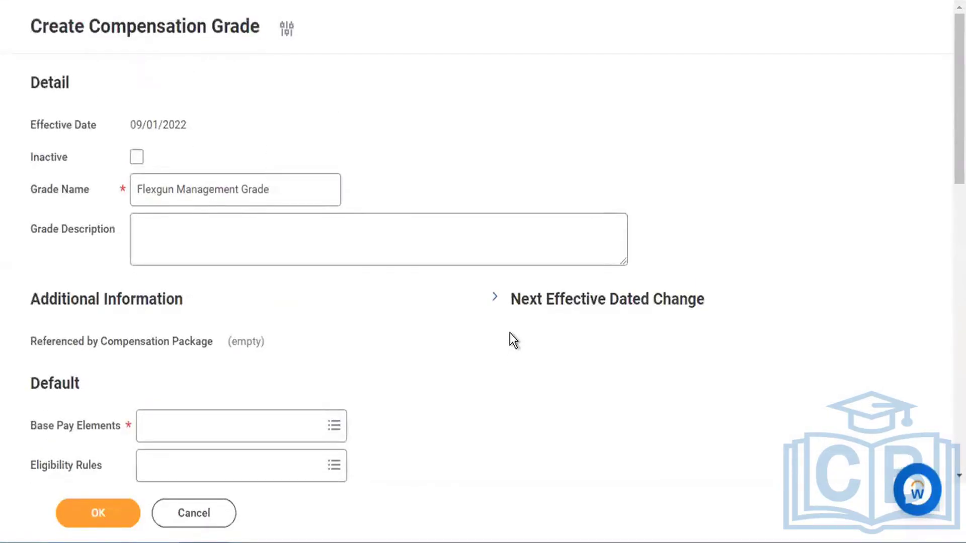
pyautogui.scroll(-3, 377, 383)
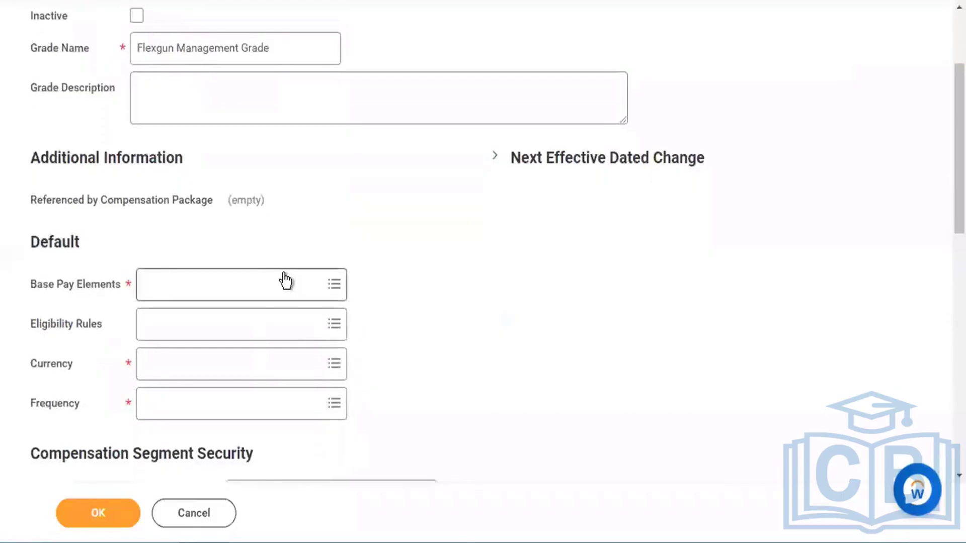
# Search the base pay elements of the Default section for "stand base pay"
pyautogui.click(282, 286)
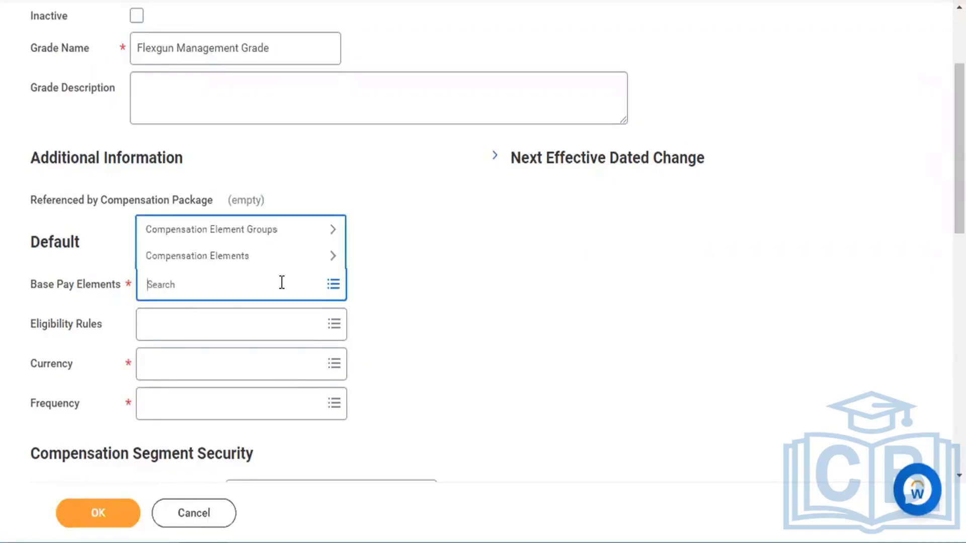
pyautogui.write('stand base pay')
pyautogui.press('Return')
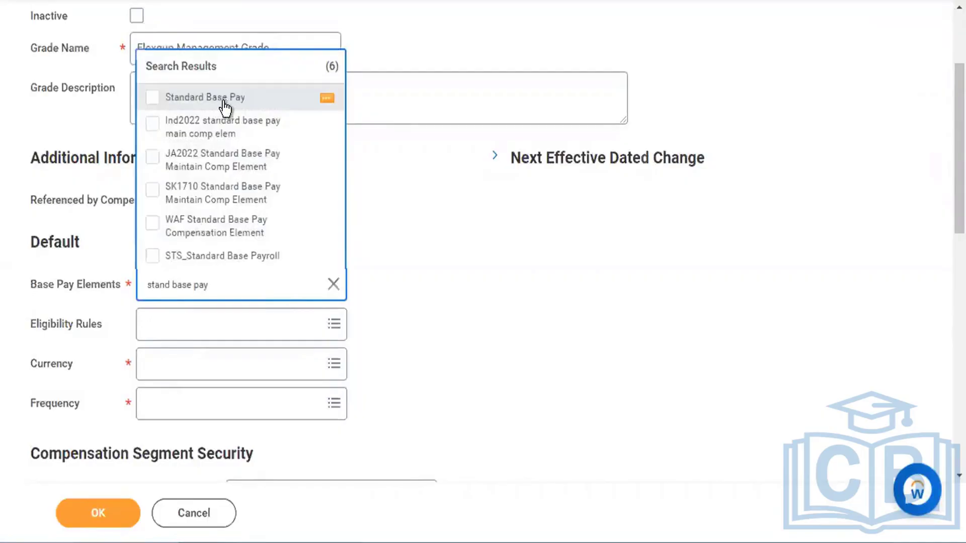
# Open the Standard Base Pay compensation element in a separate browser tab, check its description and components, and return to the grade form
pyautogui.click(331, 100)
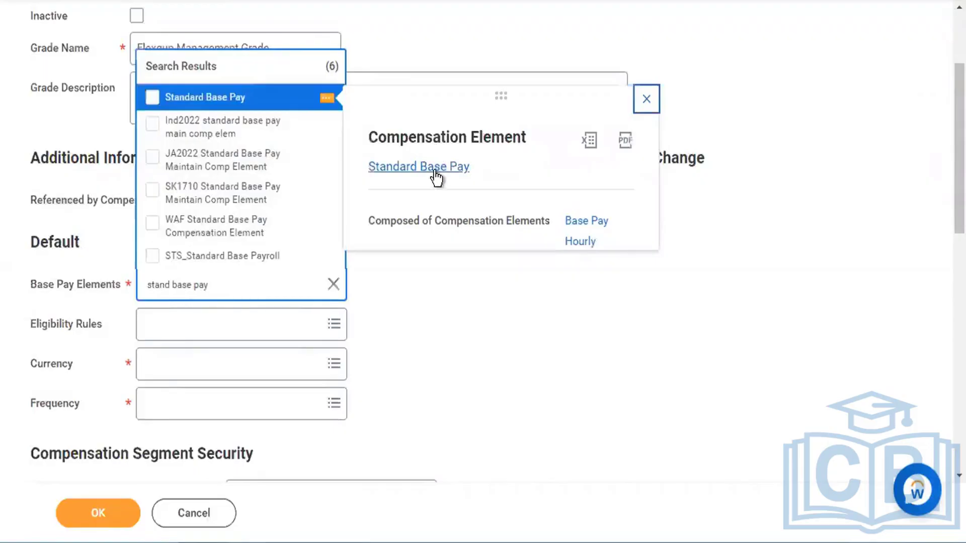
pyautogui.rightClick(434, 173)
pyautogui.click(491, 186)
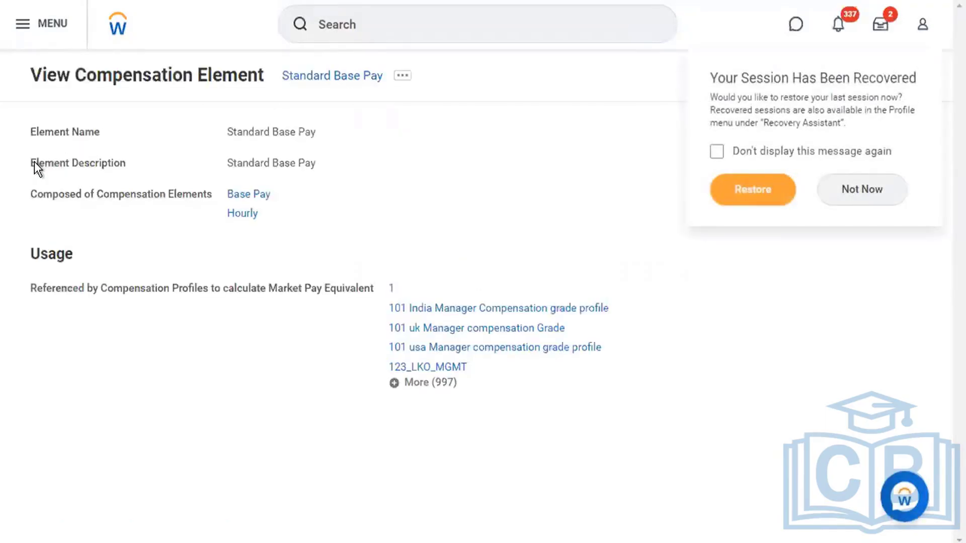
pyautogui.moveTo(33, 161); pyautogui.dragTo(138, 171)
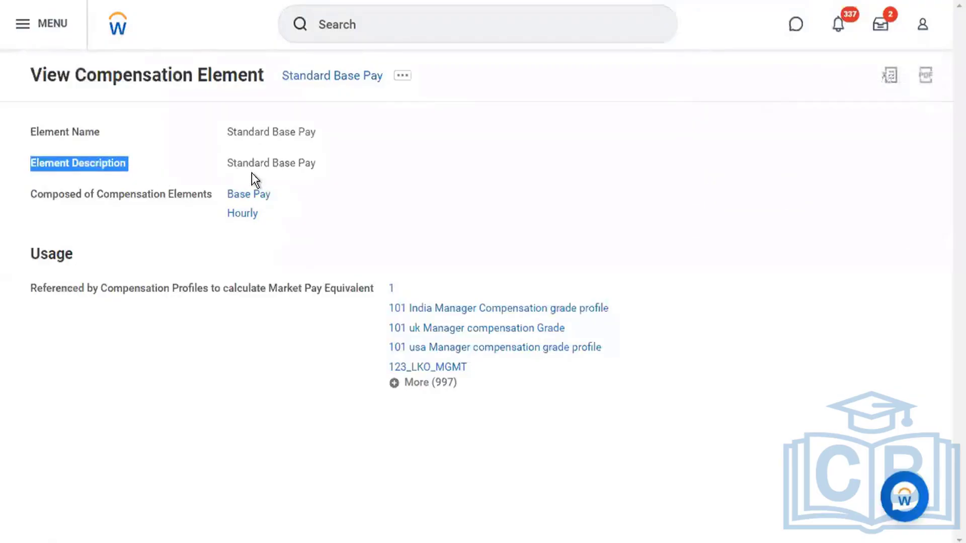
pyautogui.click(233, 165)
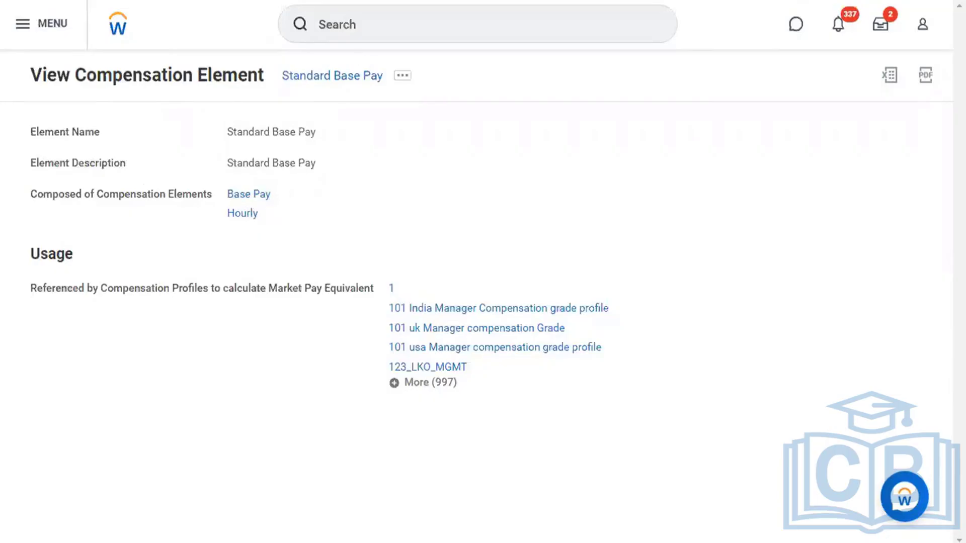
pyautogui.hotkey('ctrl', 'shift', 'Tab')
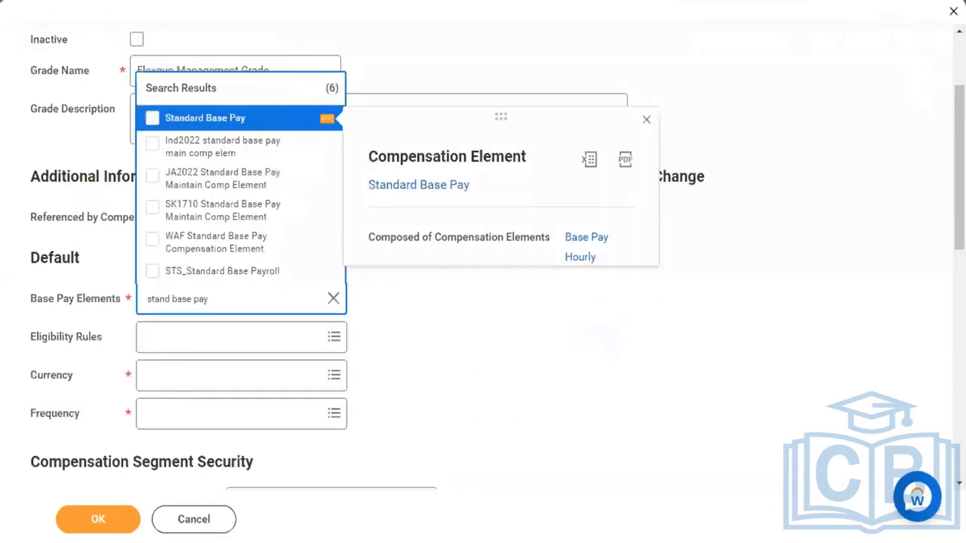
# Select Standard Base Pay as the grade's default base pay element and point out the Eligibility Rules field
pyautogui.click(255, 127)
pyautogui.click(523, 375)
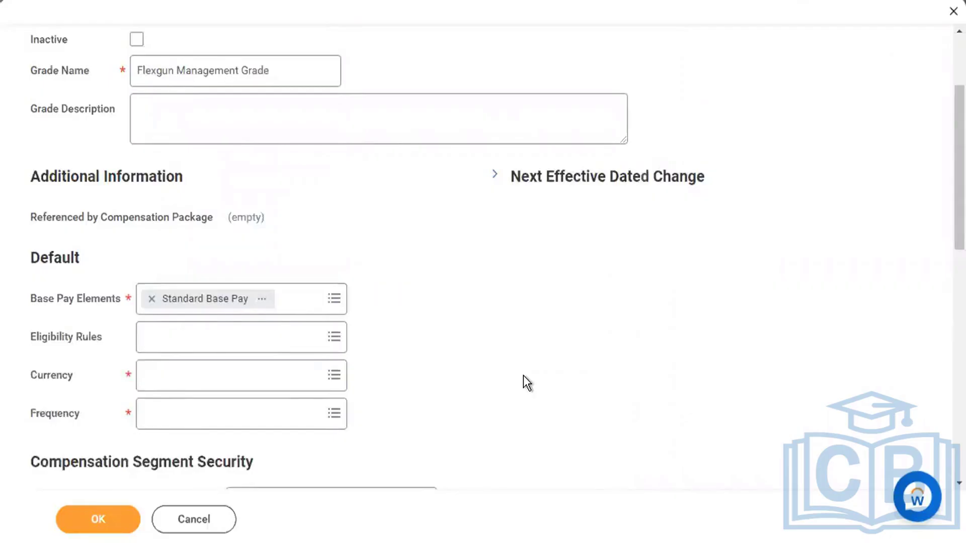
pyautogui.scroll(-2, 479, 360)
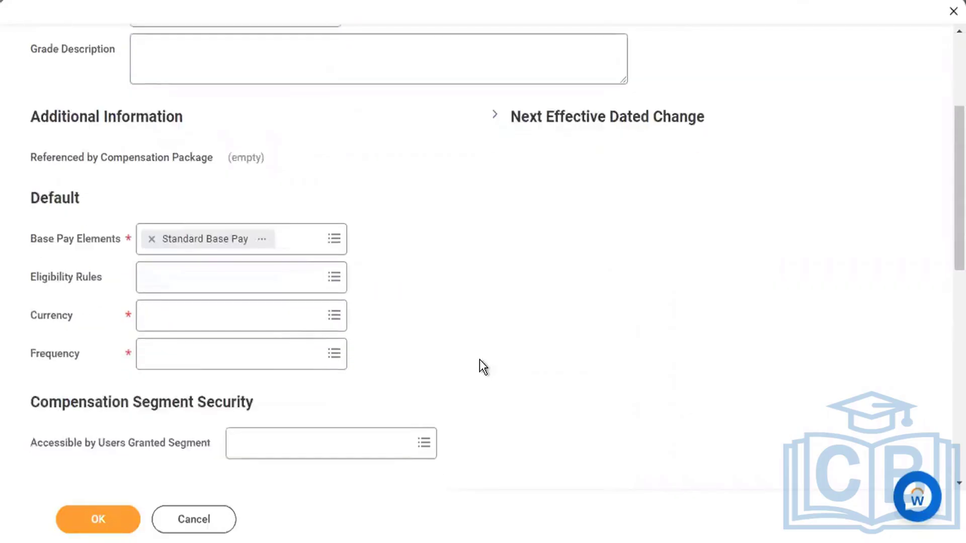
pyautogui.moveTo(28, 276); pyautogui.dragTo(123, 275)
pyautogui.click(94, 274)
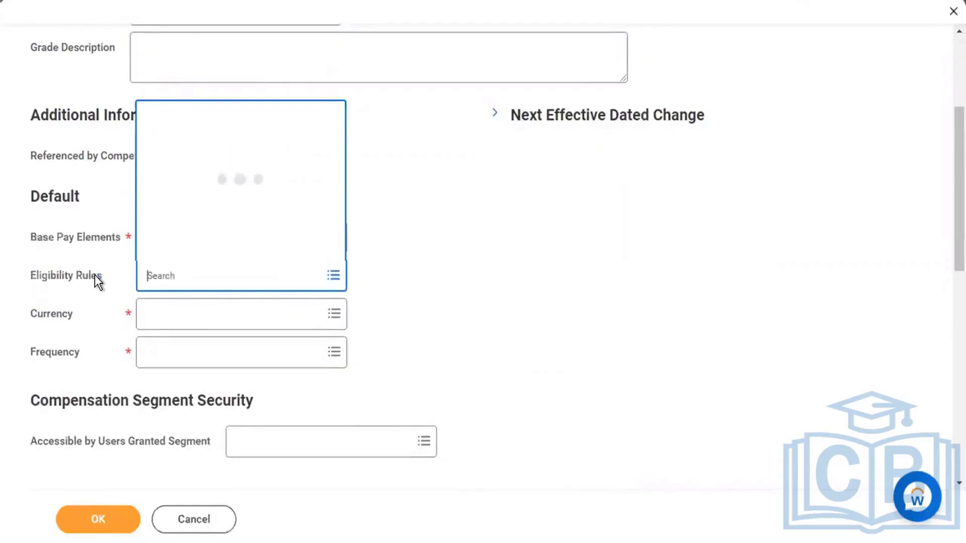
pyautogui.scroll(-1, 37, 281)
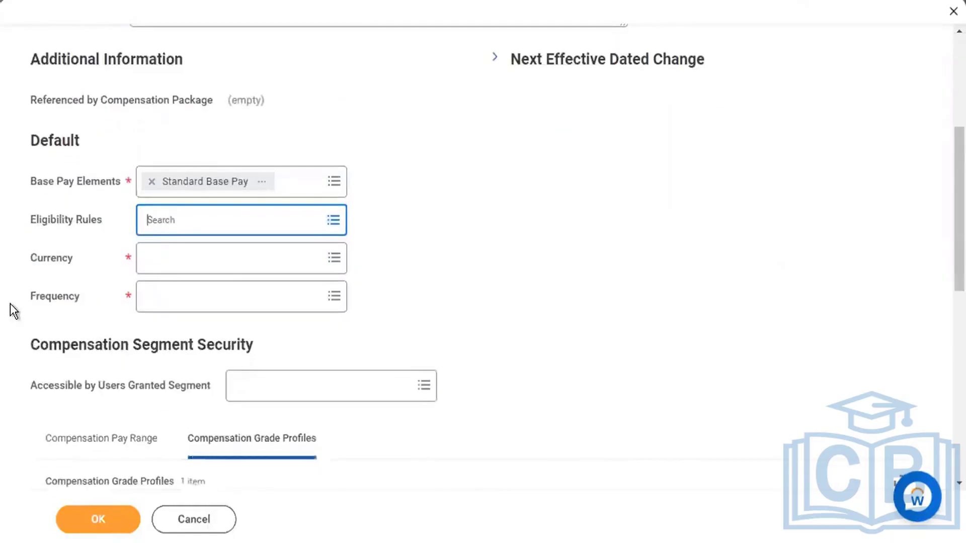
# Set the grade's default currency to USD and its frequency to Monthly
pyautogui.click(232, 264)
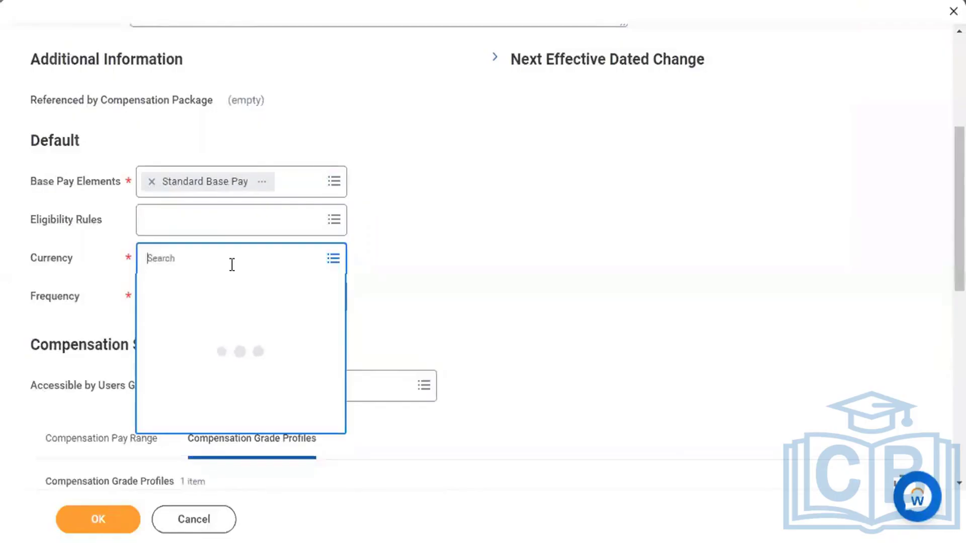
pyautogui.write('usd')
pyautogui.press('Return')
pyautogui.click(274, 297)
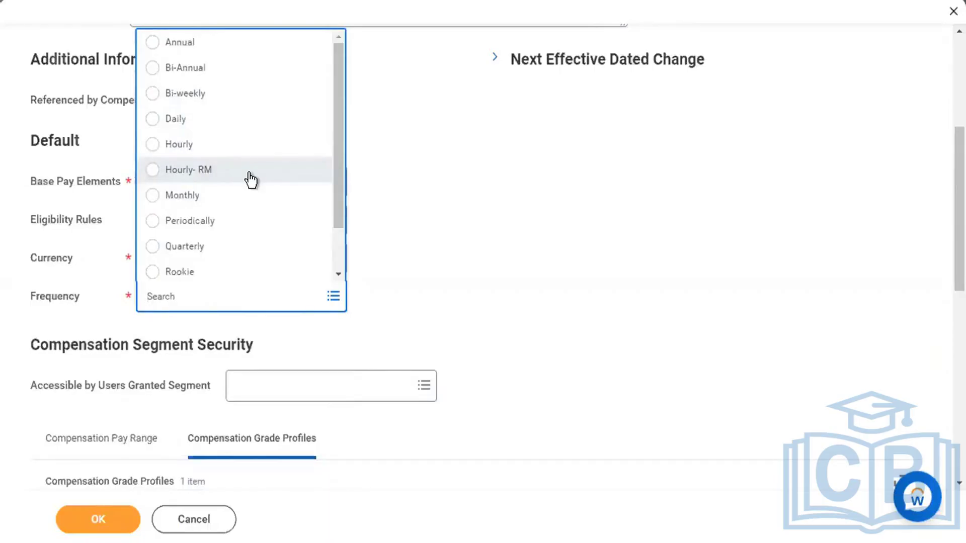
pyautogui.click(236, 197)
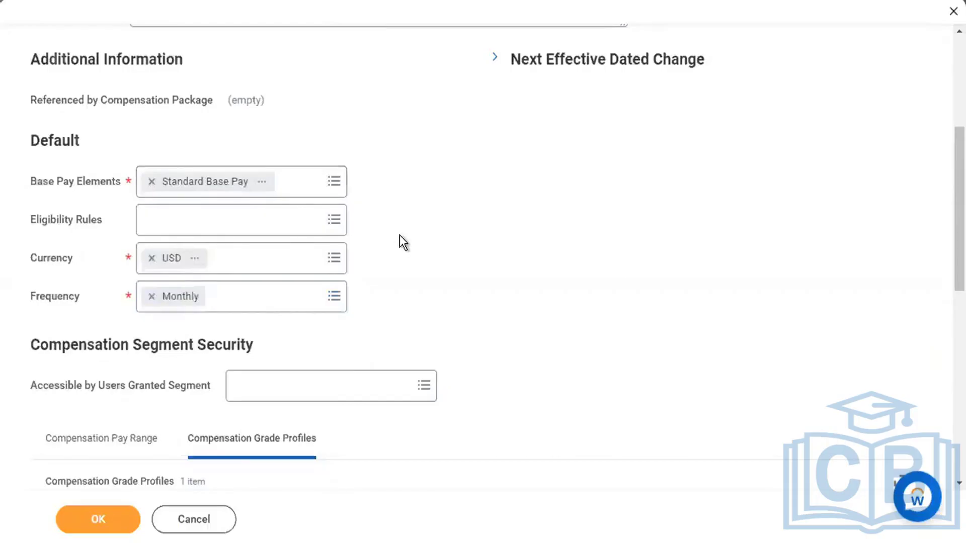
# Point out the Compensation Segment Security section and show the Compensation Pay Range table of the grade
pyautogui.scroll(-5, 400, 237)
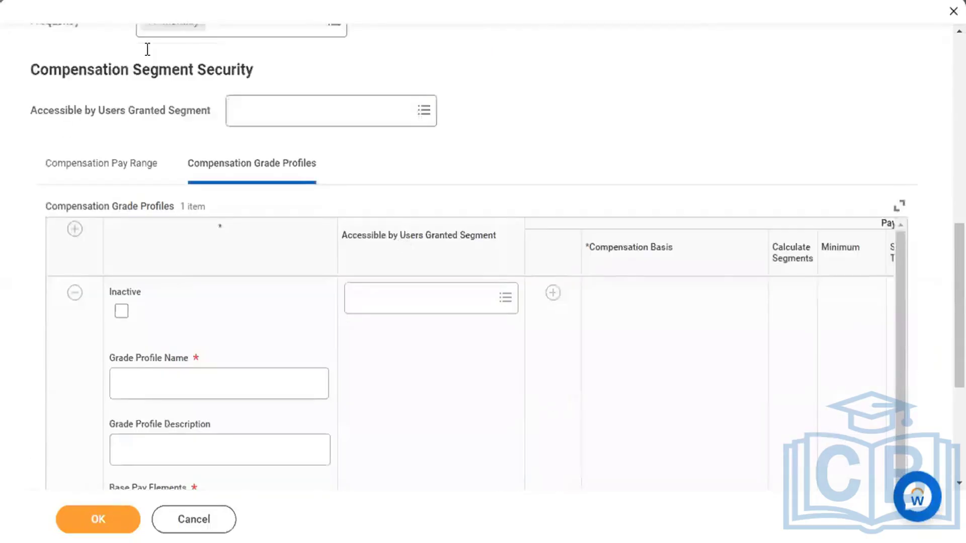
pyautogui.moveTo(33, 74); pyautogui.dragTo(337, 79)
pyautogui.click(548, 103)
pyautogui.click(47, 180)
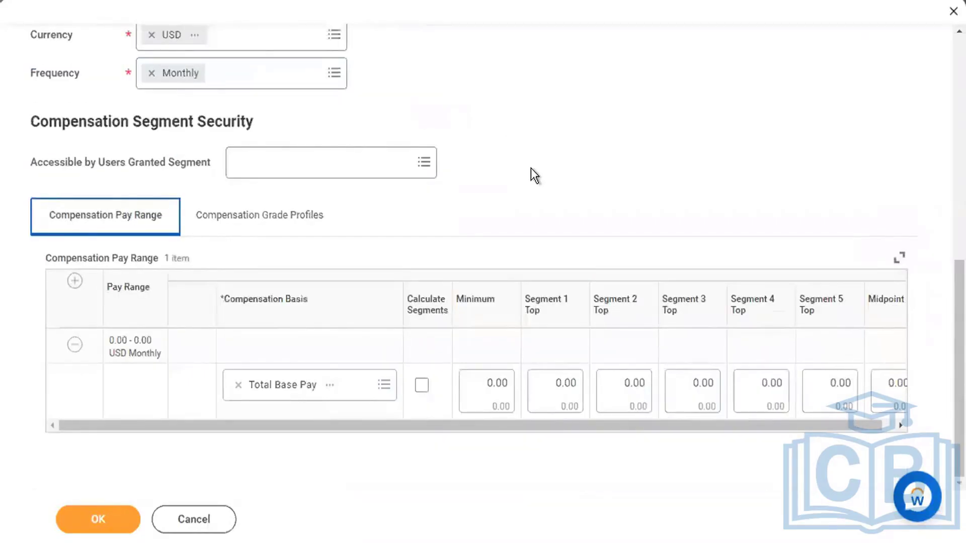
# Check the "Compensation Grades and Grade Profiles" slide in Google Slides for the default pay range best practice, and return to the Workday grade form
pyautogui.hotkey('ctrl', 'Left')
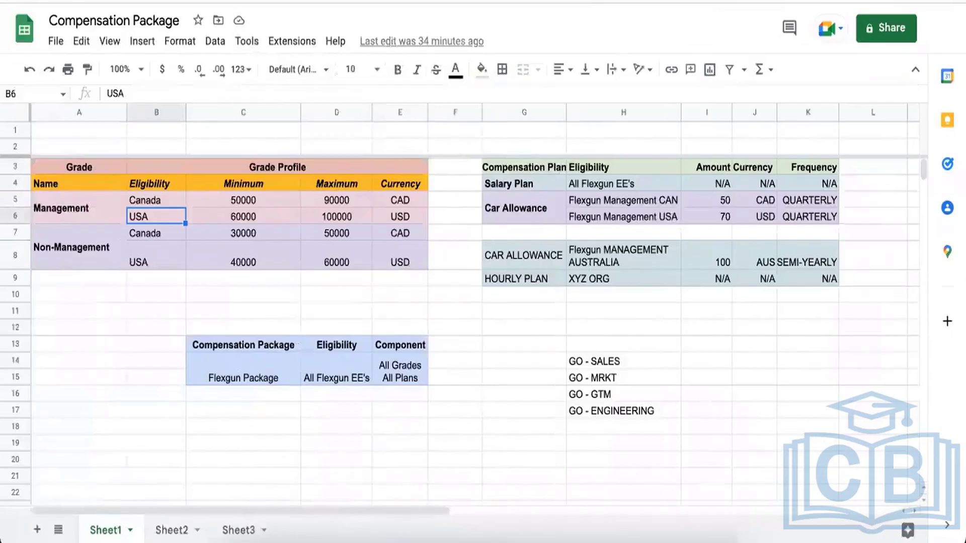
pyautogui.click(251, 1)
pyautogui.click(107, 302)
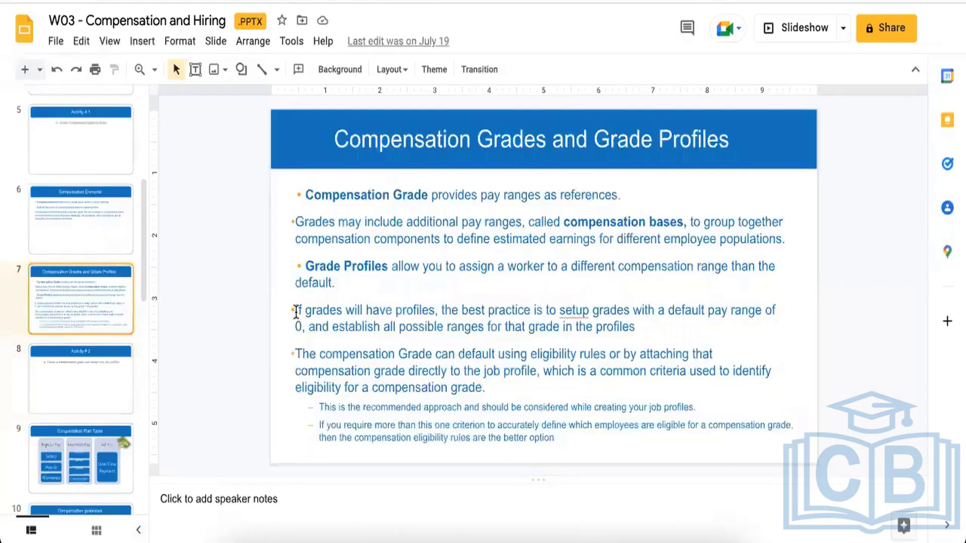
pyautogui.moveTo(296, 312); pyautogui.dragTo(465, 308)
pyautogui.click(446, 317)
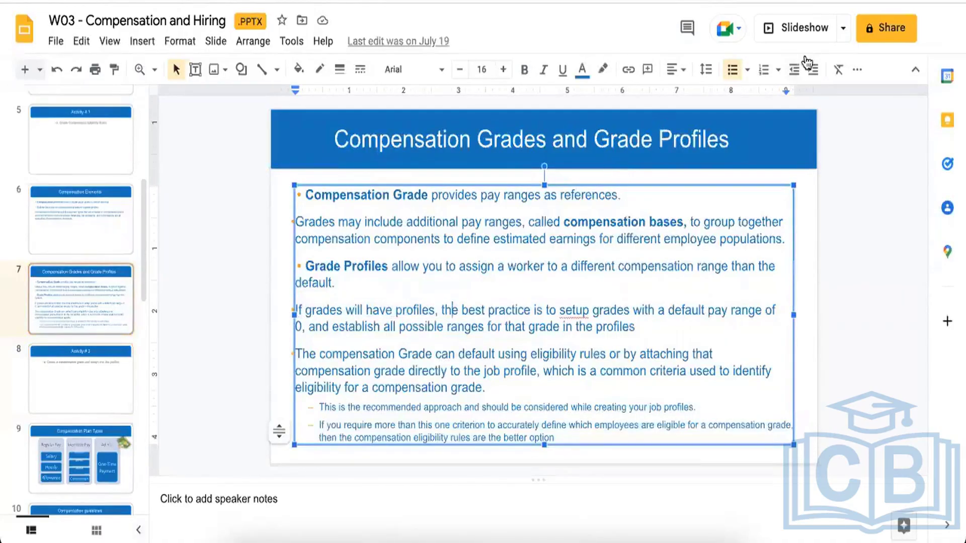
pyautogui.click(802, 32)
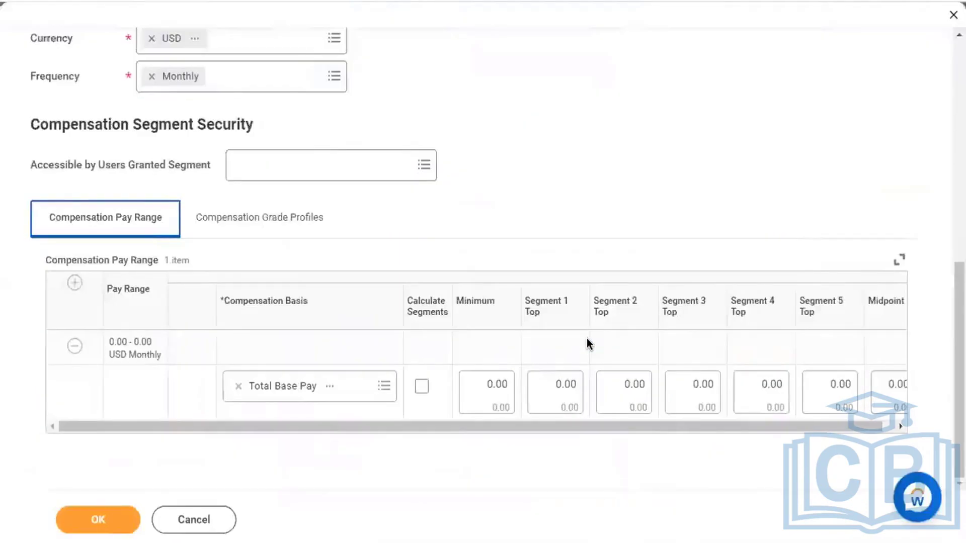
# Compare the Compensation Pay Range and Compensation Grade Profiles sections, pointing out where additional grade profile rows are added
pyautogui.scroll(1, 586, 338)
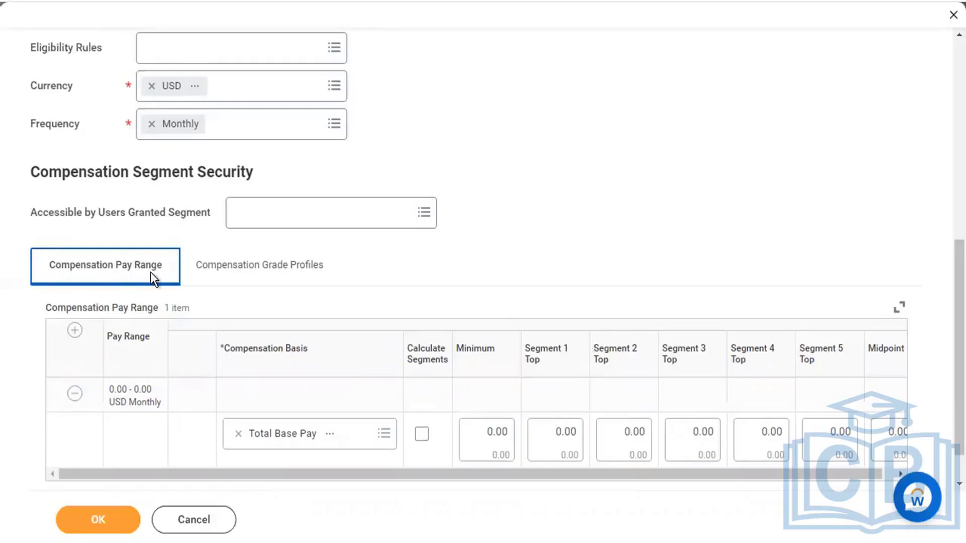
pyautogui.click(268, 273)
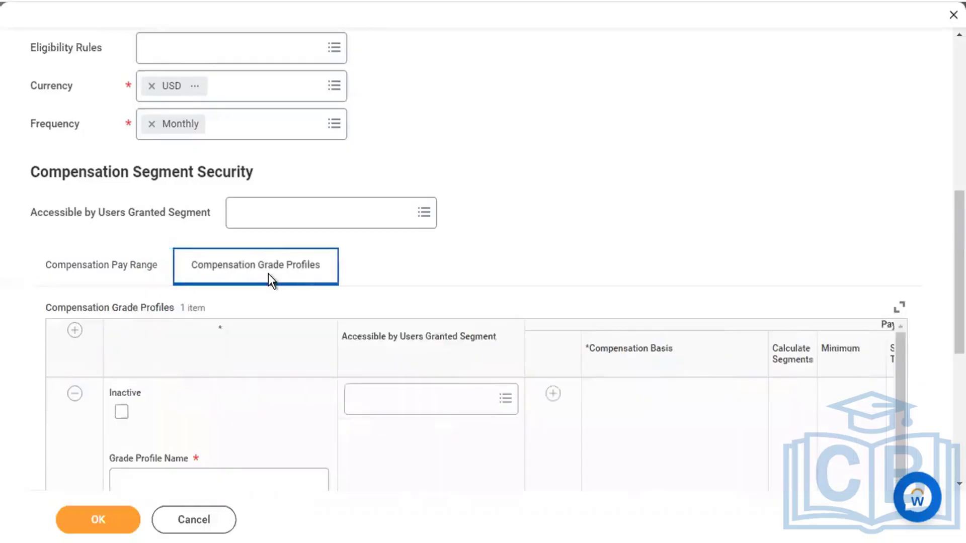
pyautogui.scroll(-1, 518, 273)
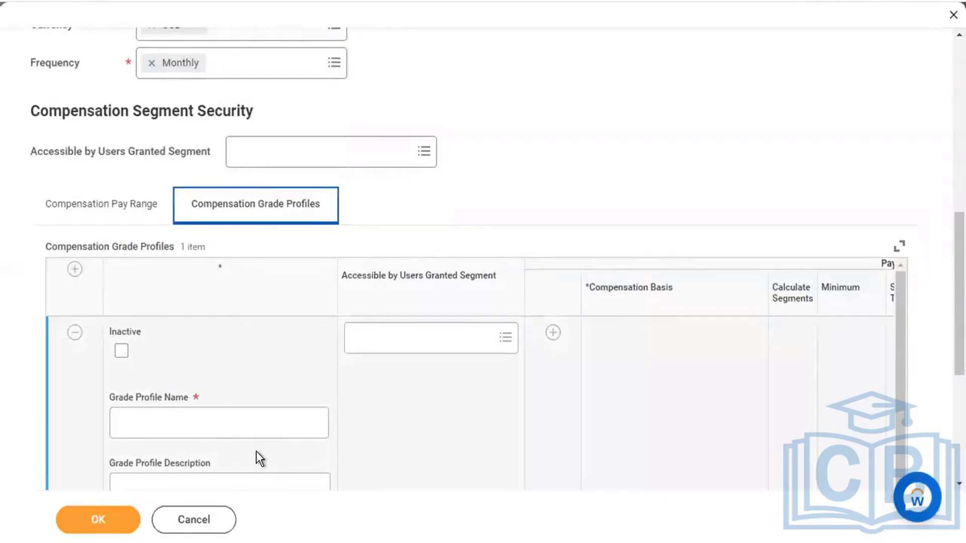
pyautogui.click(206, 245)
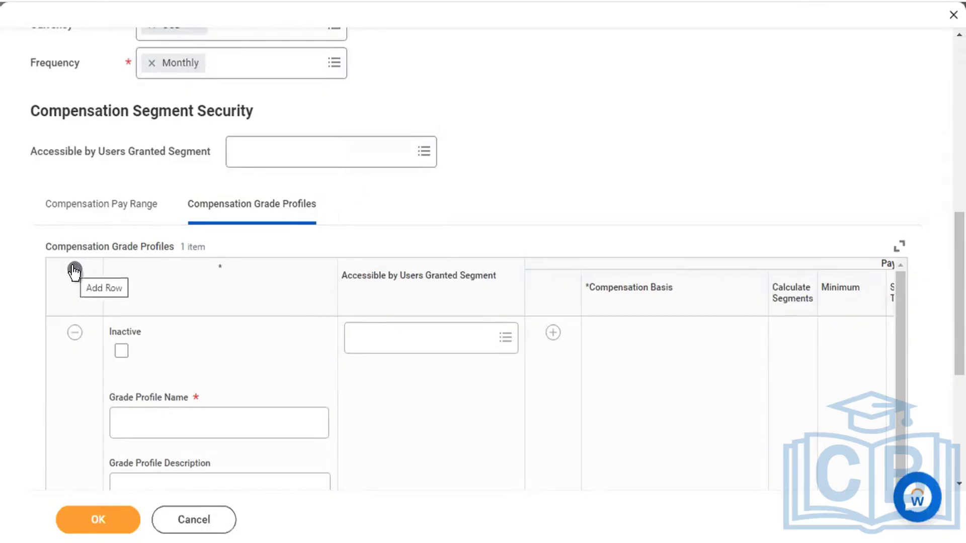
pyautogui.click(114, 207)
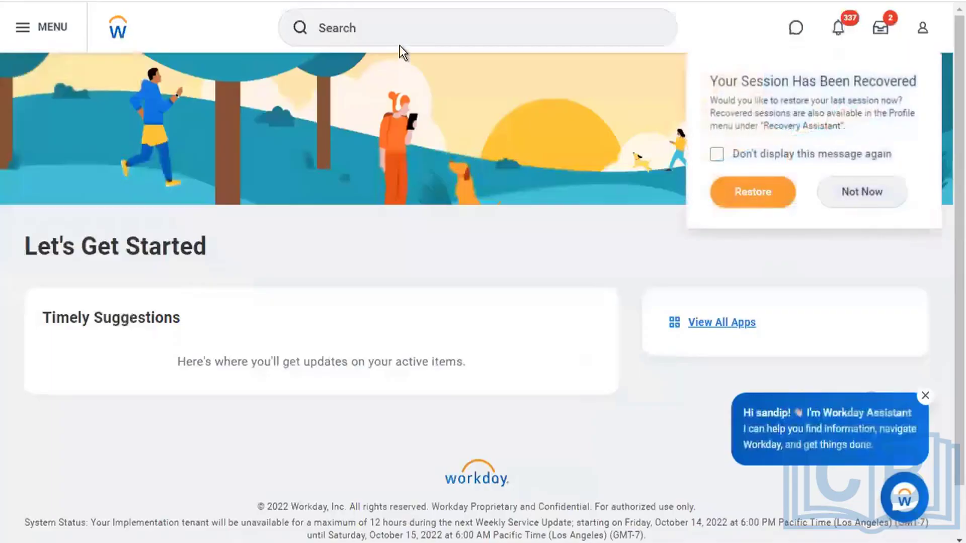
# In a second Workday browser tab, search for "create comp grad" and open the Create Compensation Grade task
pyautogui.click(362, 26)
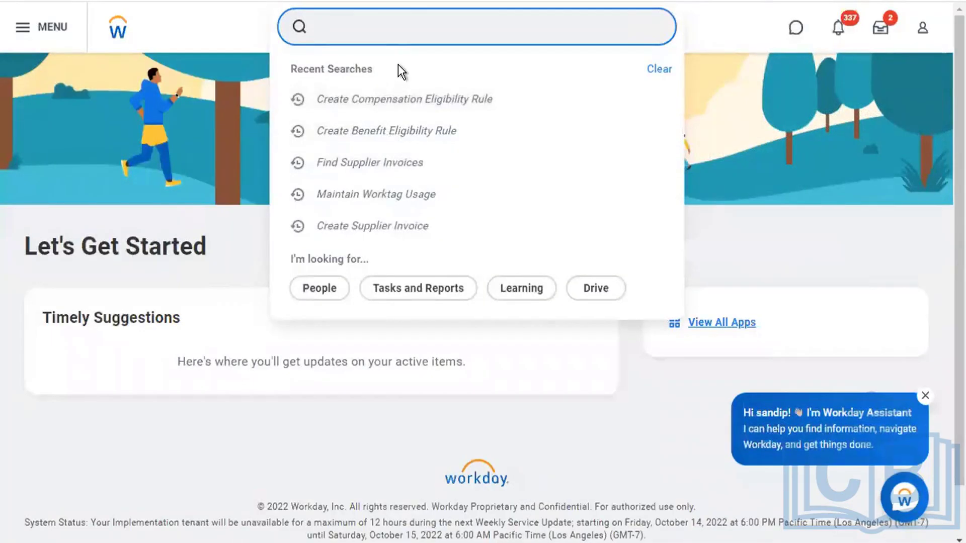
pyautogui.write('create comp gr')
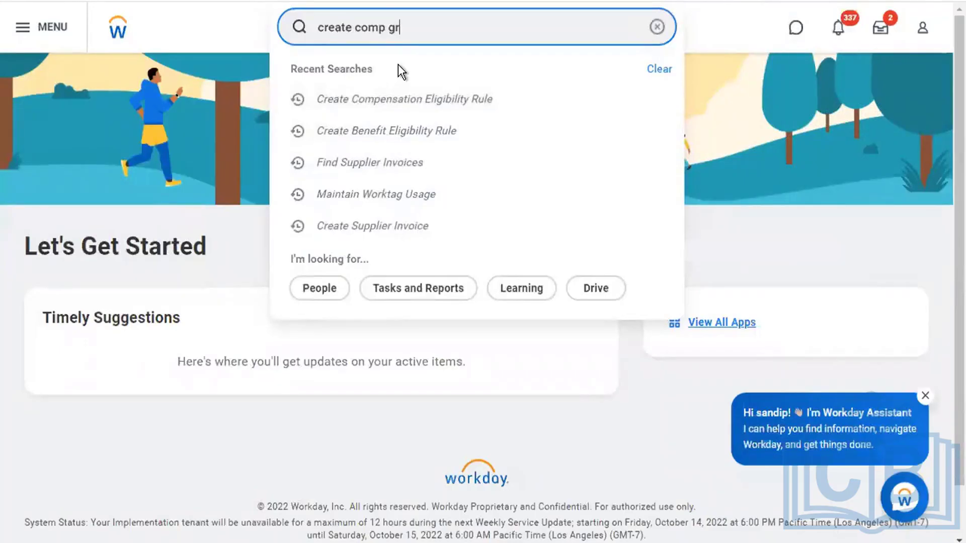
pyautogui.write('ad')
pyautogui.click(421, 86)
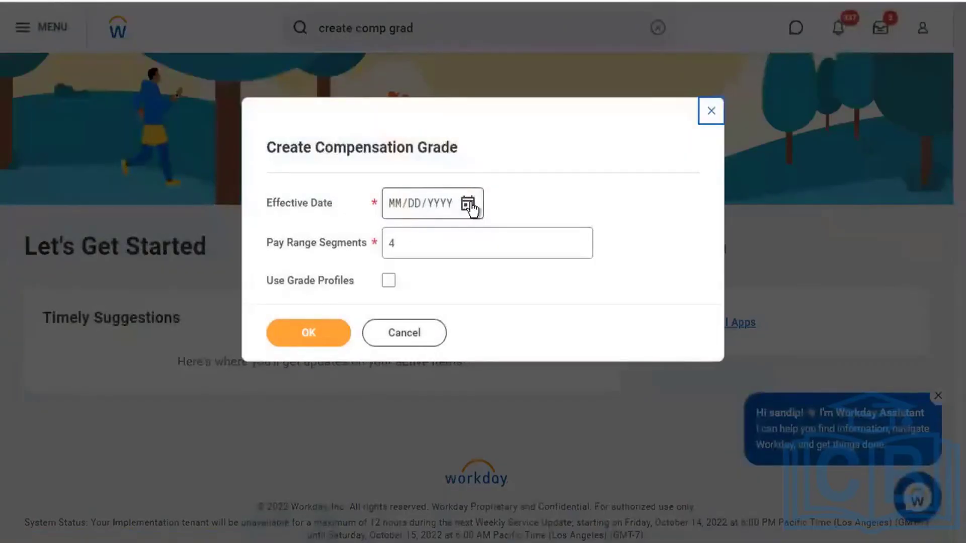
# Start a comparison grade effective 09/01/2022 with 5 pay range segments and no grade profiles, and show its Default and Compensation Pay Range sections
pyautogui.click(470, 203)
pyautogui.click(512, 207)
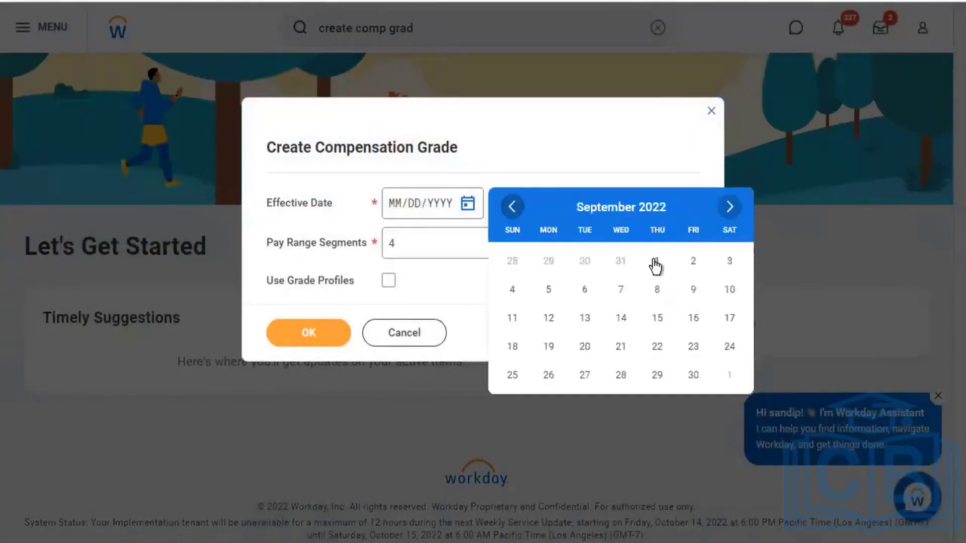
pyautogui.click(655, 261)
pyautogui.click(416, 259)
pyautogui.press('BackSpace')
pyautogui.write('5')
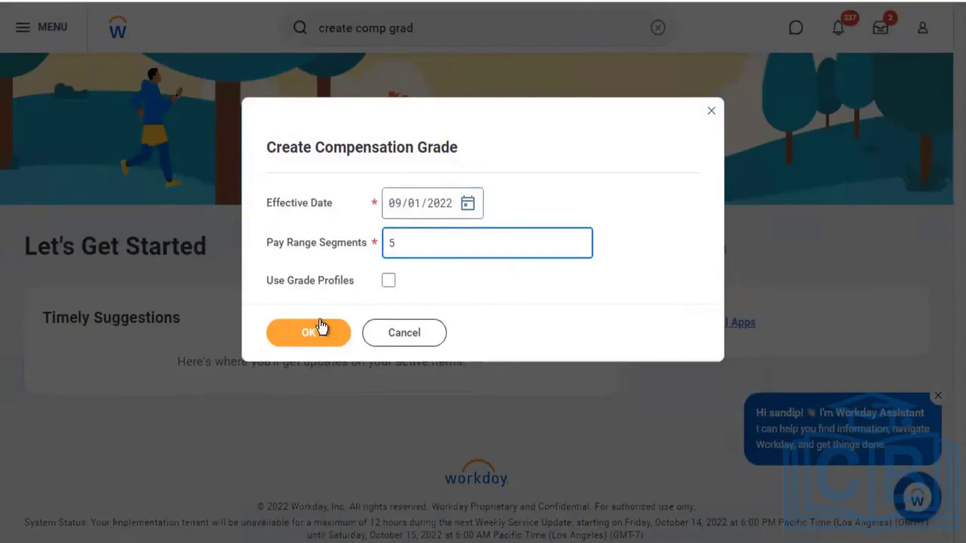
pyautogui.click(312, 332)
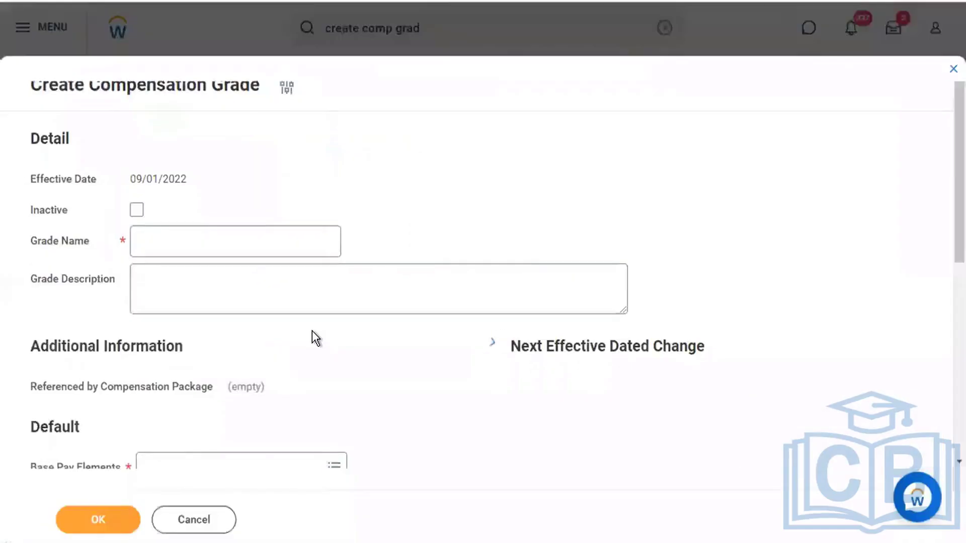
pyautogui.scroll(-2, 312, 331)
pyautogui.scroll(-5, 312, 330)
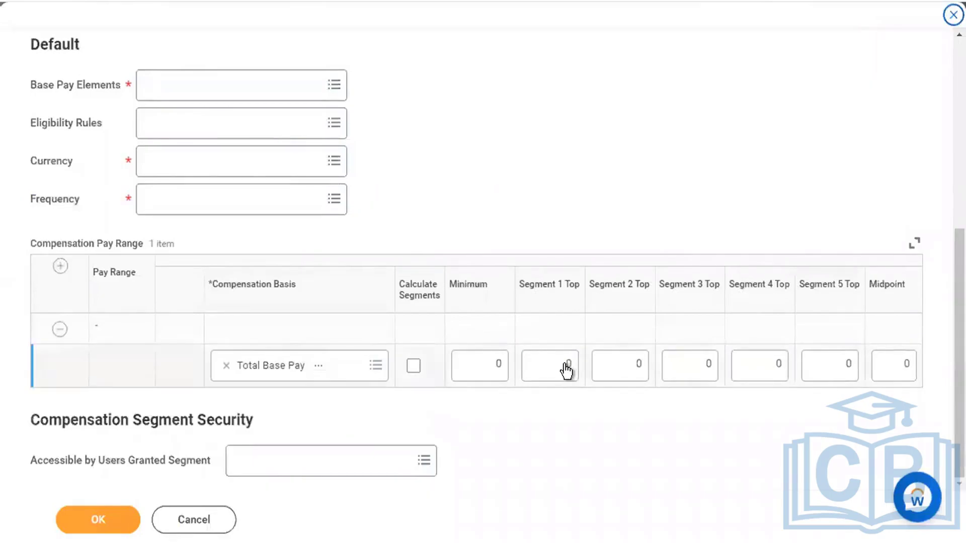
# Compare the comparison grade's form with the Compensation Pay Range and Compensation Grade Profiles sections of the Flexgun grade form
pyautogui.scroll(5, 463, 153)
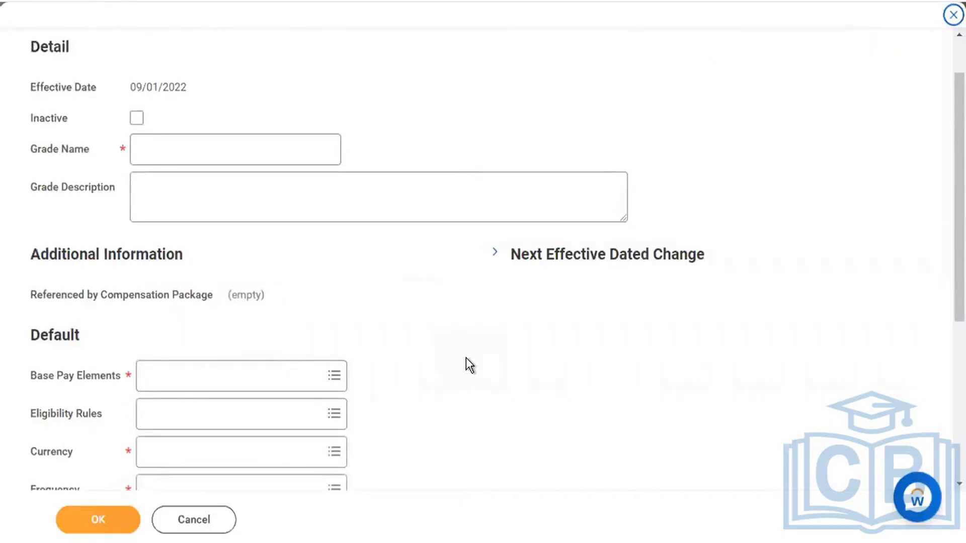
pyautogui.scroll(-5, 466, 360)
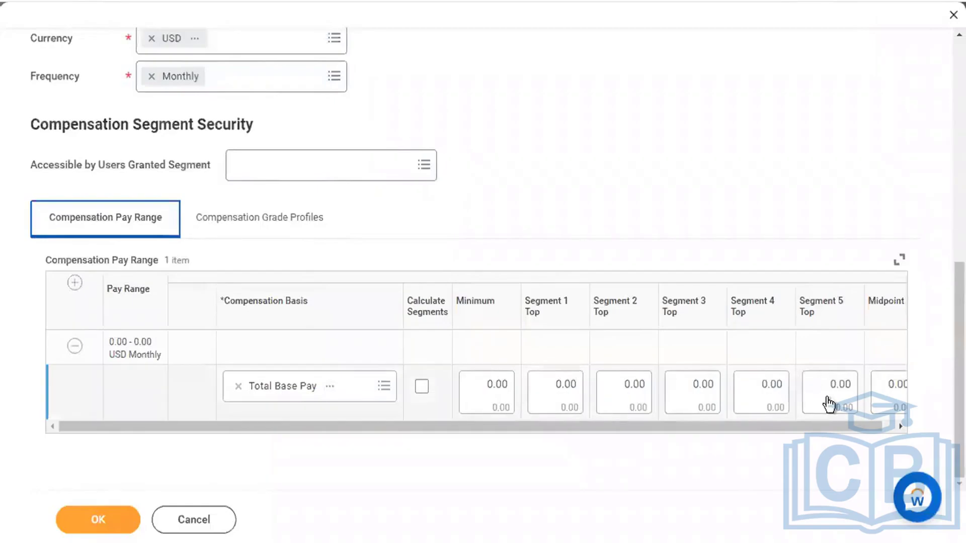
pyautogui.moveTo(828, 404)
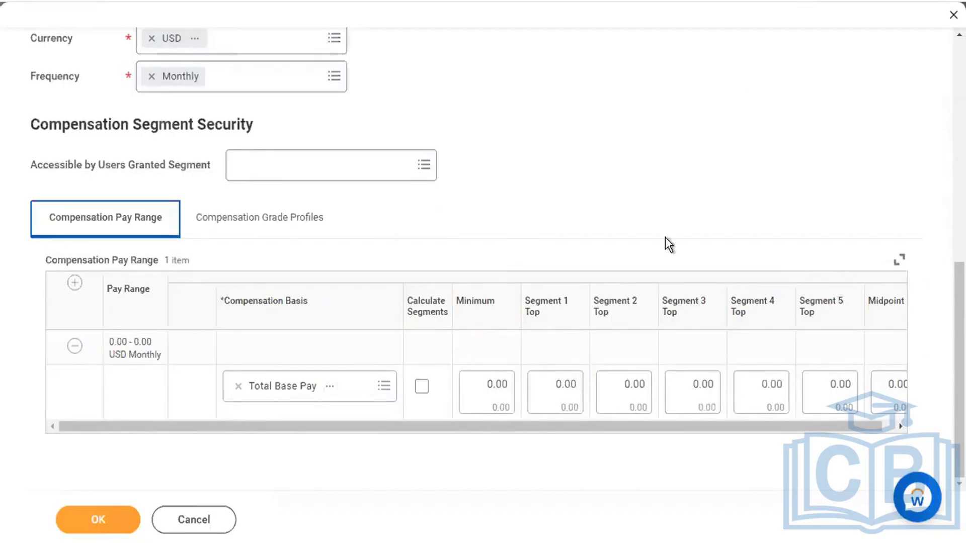
pyautogui.click(283, 232)
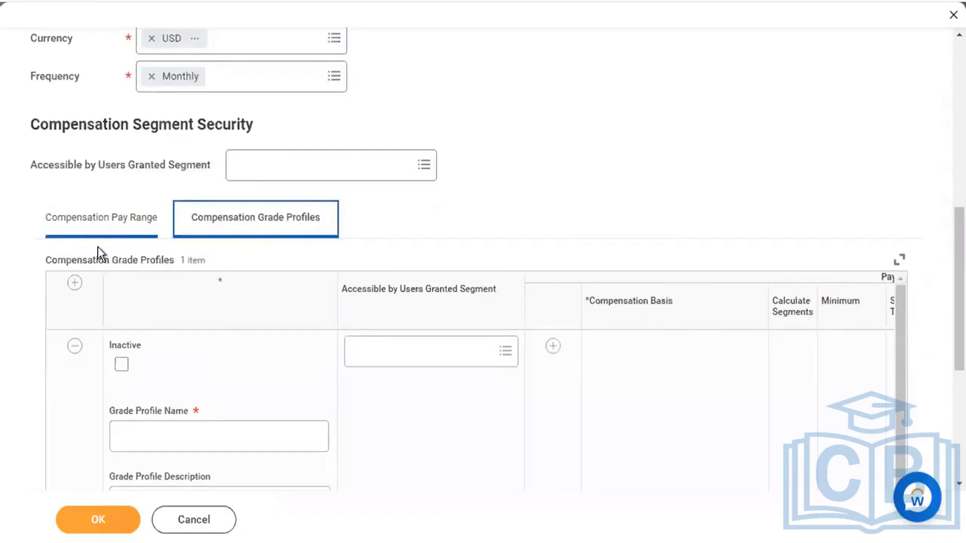
pyautogui.click(96, 224)
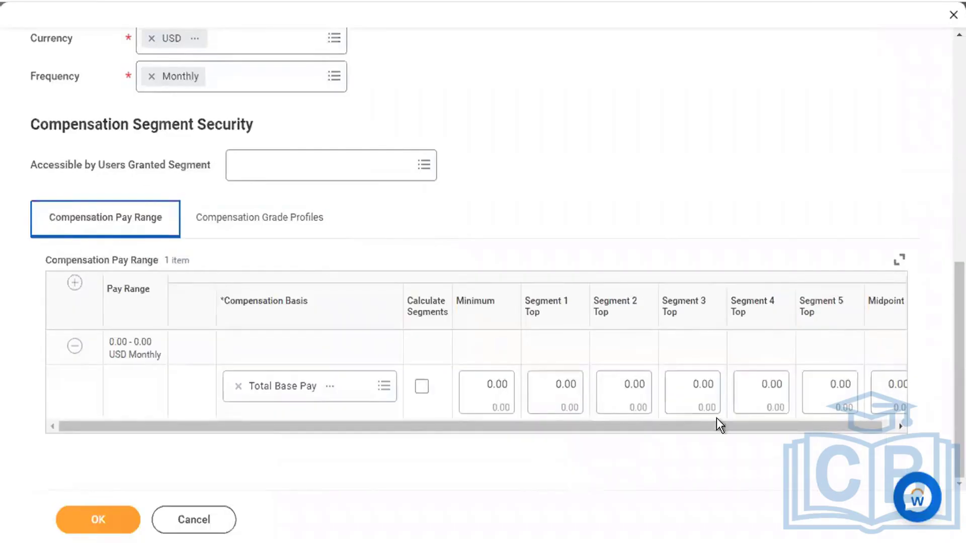
pyautogui.moveTo(808, 421)
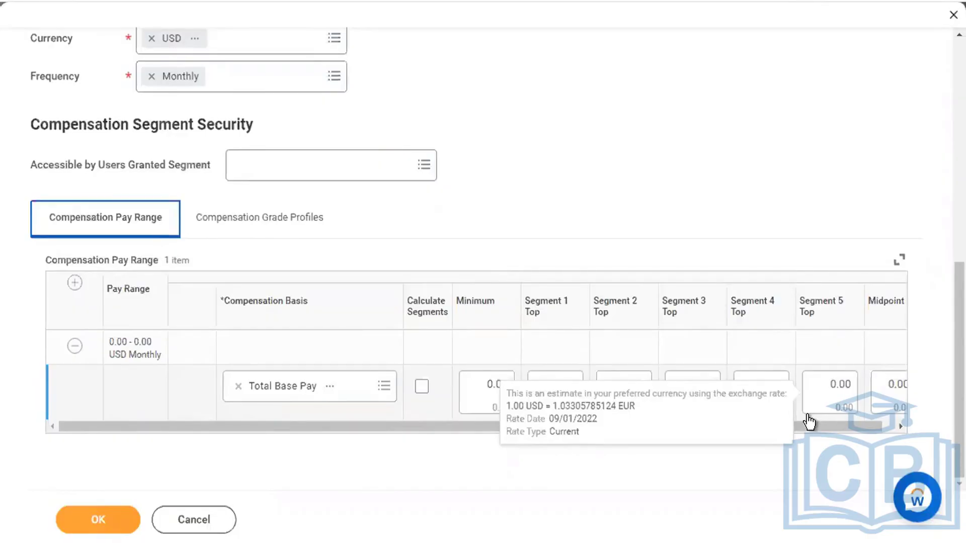
# Review the Flexgun grade's default base pay elements, currency and frequency settings
pyautogui.click(695, 191)
pyautogui.scroll(2, 695, 191)
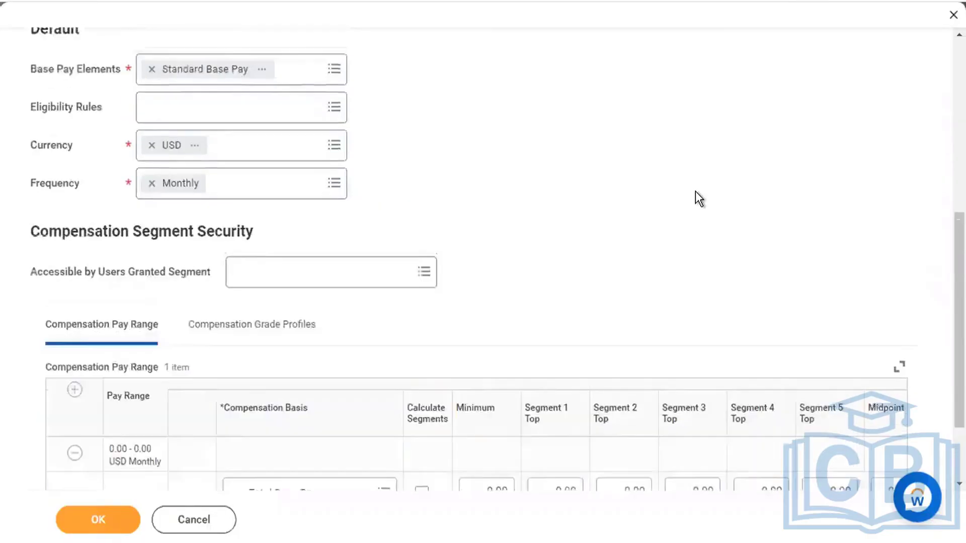
pyautogui.scroll(2, 695, 191)
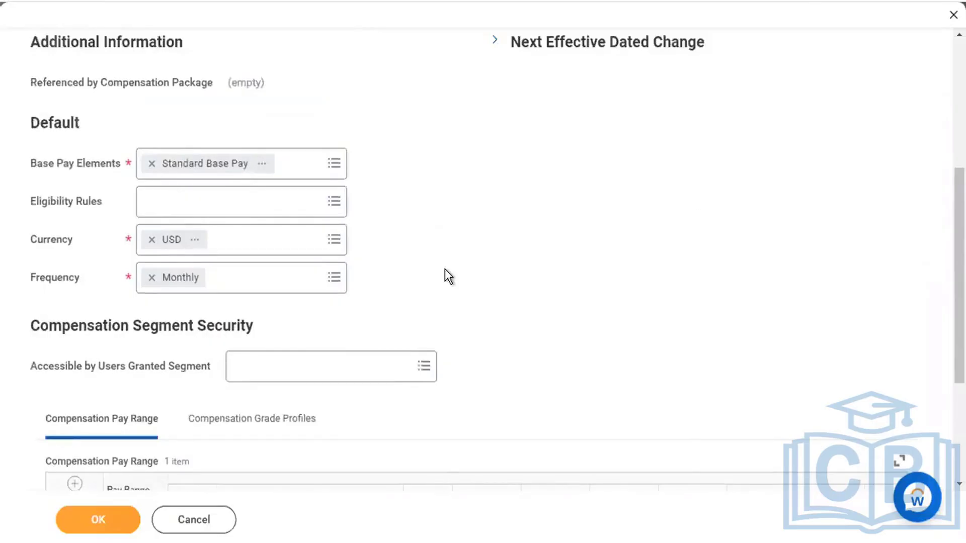
pyautogui.scroll(-4, 445, 268)
# Name the first compensation grade profile "Flexgun - Mgmt - USA"
pyautogui.click(299, 222)
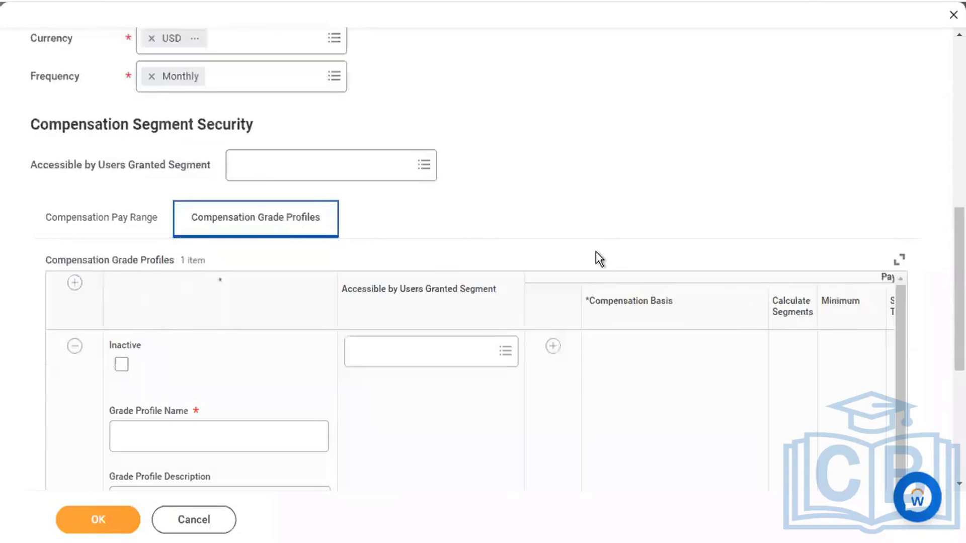
pyautogui.scroll(-6, 595, 258)
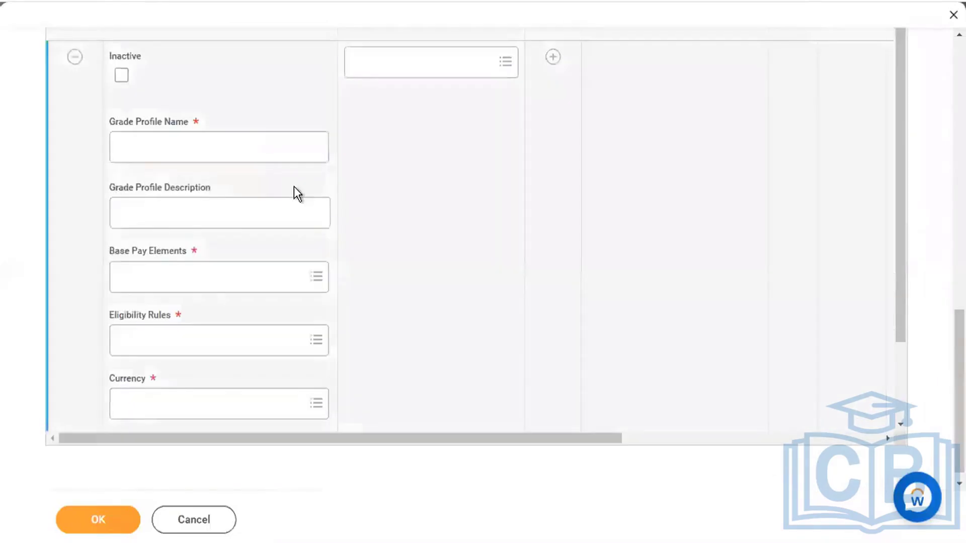
pyautogui.click(276, 150)
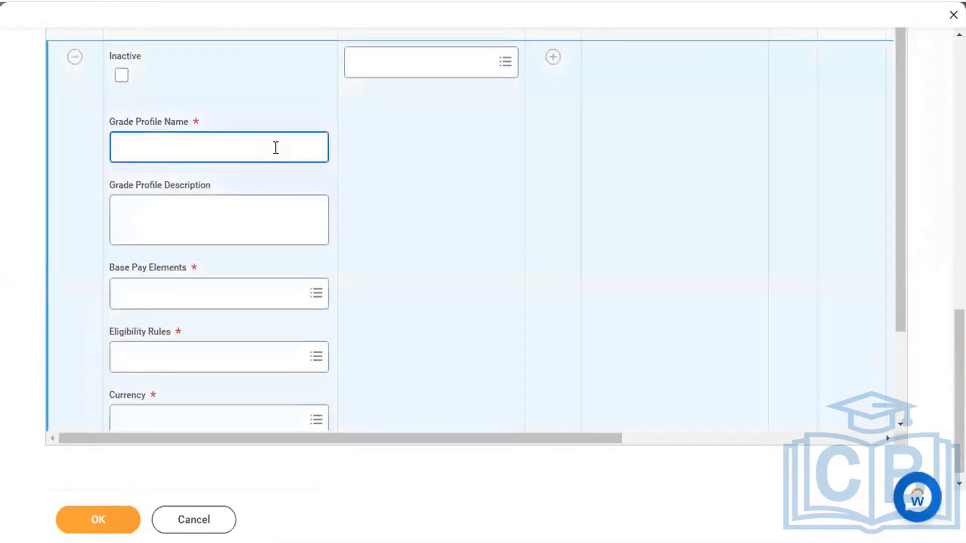
pyautogui.write('Flexgun - M')
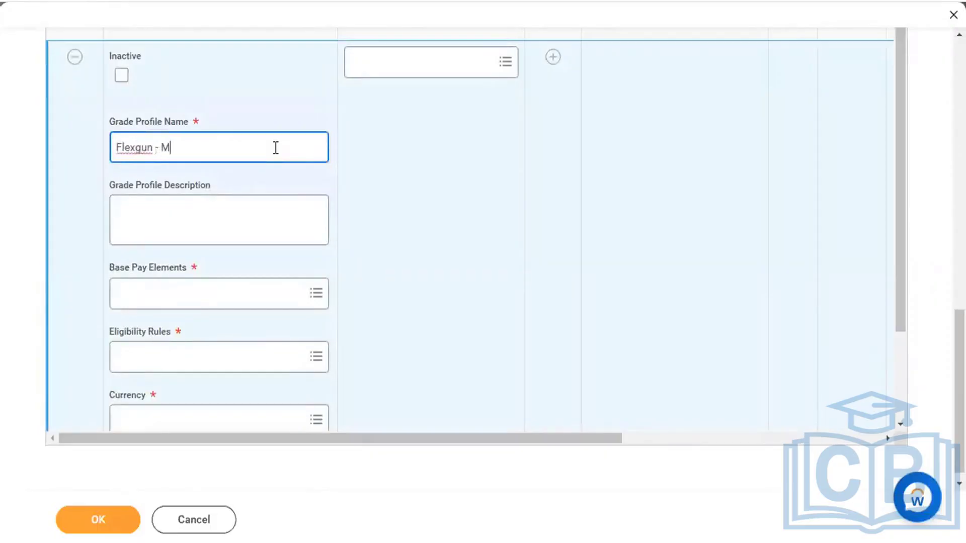
pyautogui.write('gmt - USA')
# Search for "base pay" in the grade profile's base pay elements and select Base Pay
pyautogui.click(234, 289)
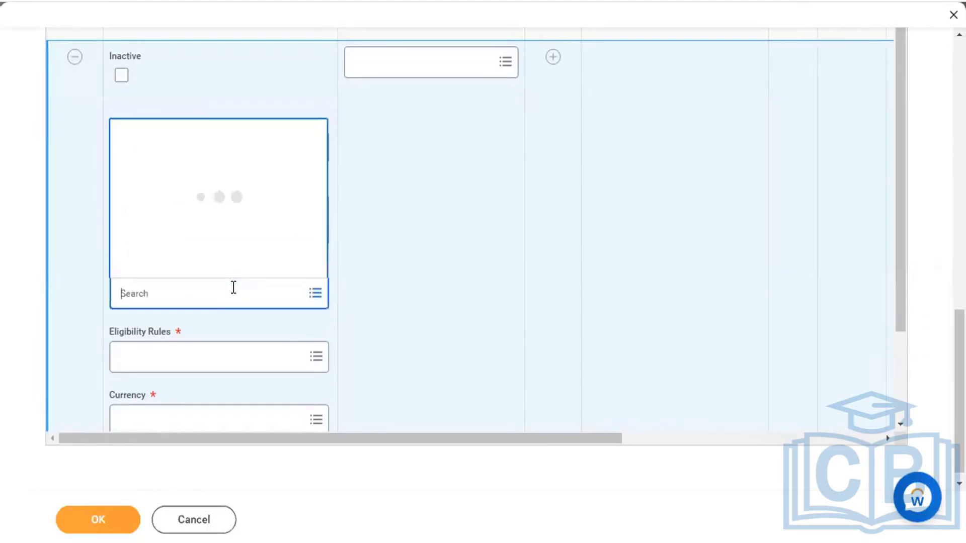
pyautogui.write('base pay')
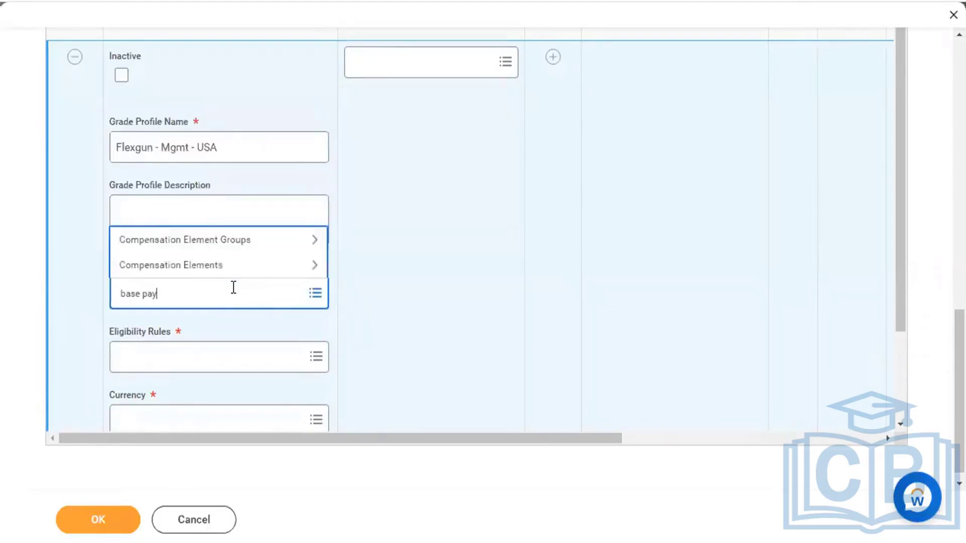
pyautogui.press('Return')
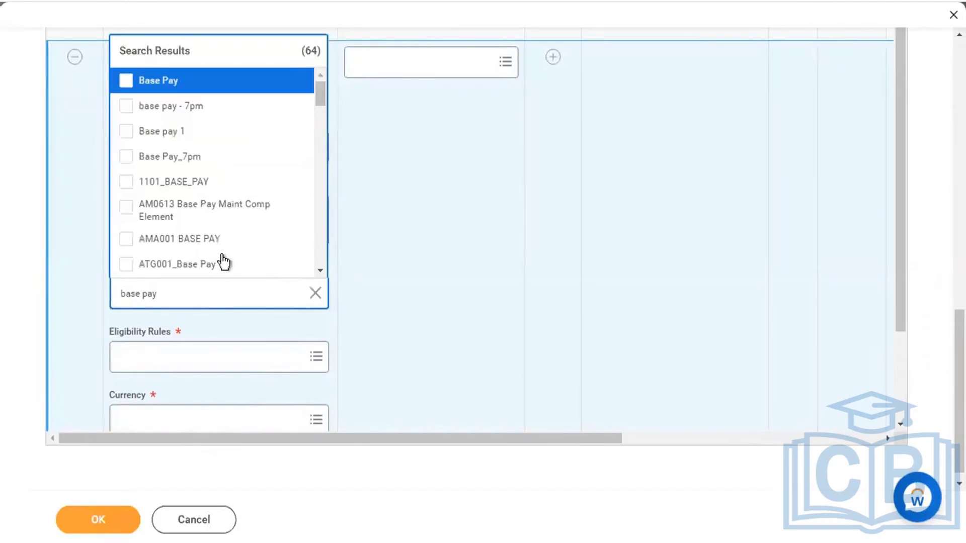
pyautogui.click(235, 89)
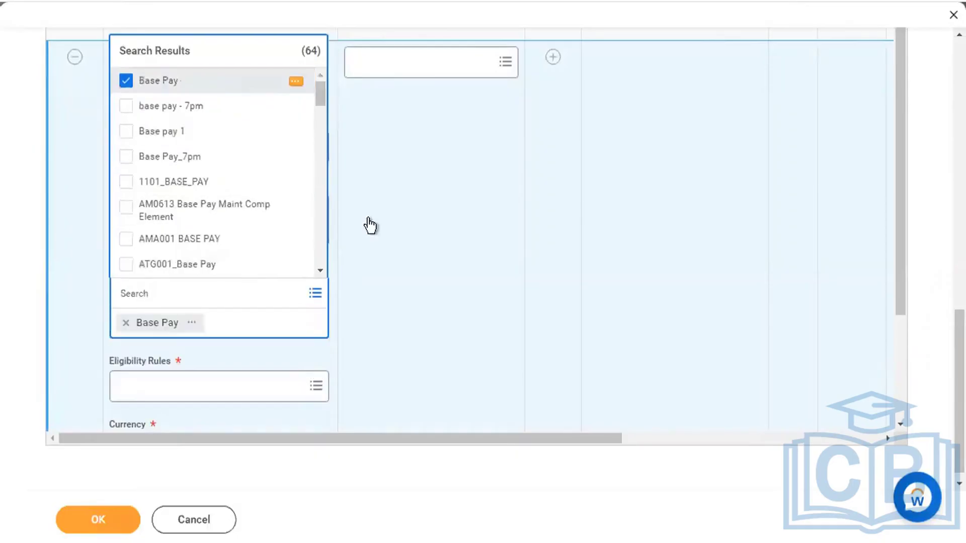
pyautogui.click(376, 235)
pyautogui.scroll(-1, 375, 234)
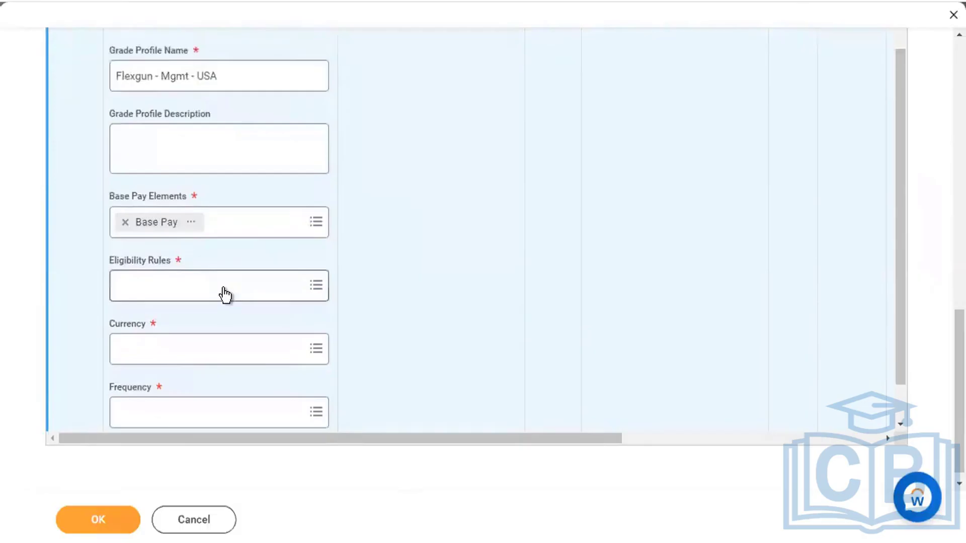
# Search the grade profile's eligibility rules for "country united states" and select Country is United States
pyautogui.moveTo(226, 79); pyautogui.dragTo(112, 76)
pyautogui.click(233, 73)
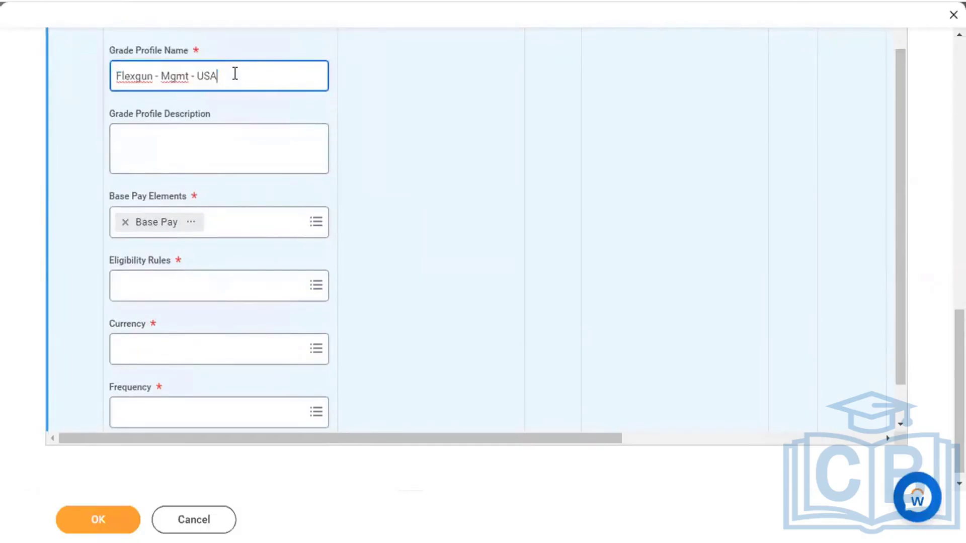
pyautogui.click(207, 287)
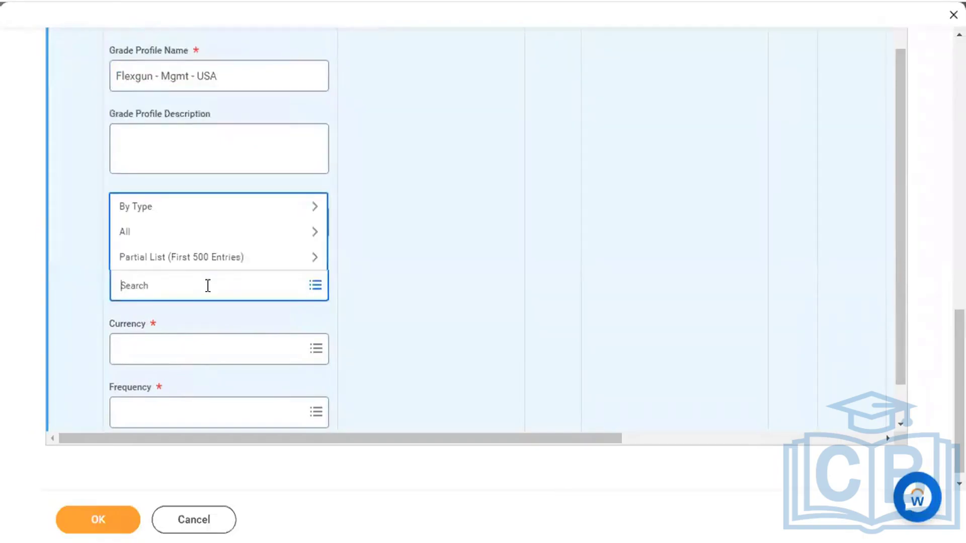
pyautogui.write('country united states')
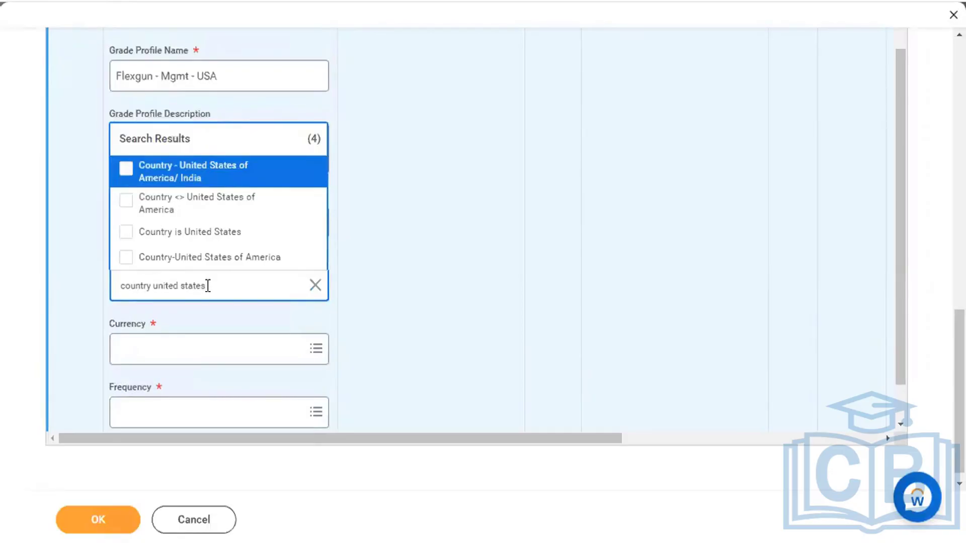
pyautogui.click(232, 236)
# View the details of the Country is United States compensation rule and open the rule in a new tab
pyautogui.click(262, 315)
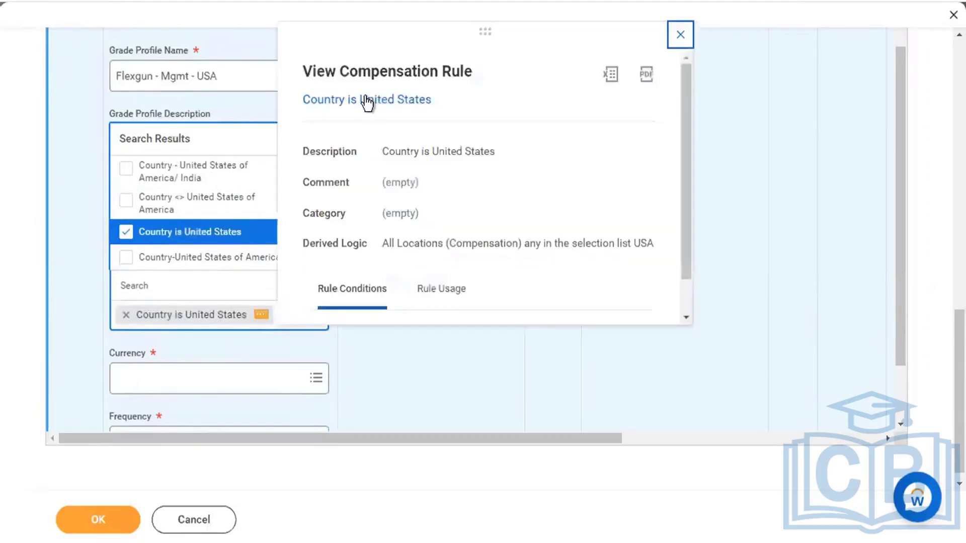
pyautogui.rightClick(405, 112)
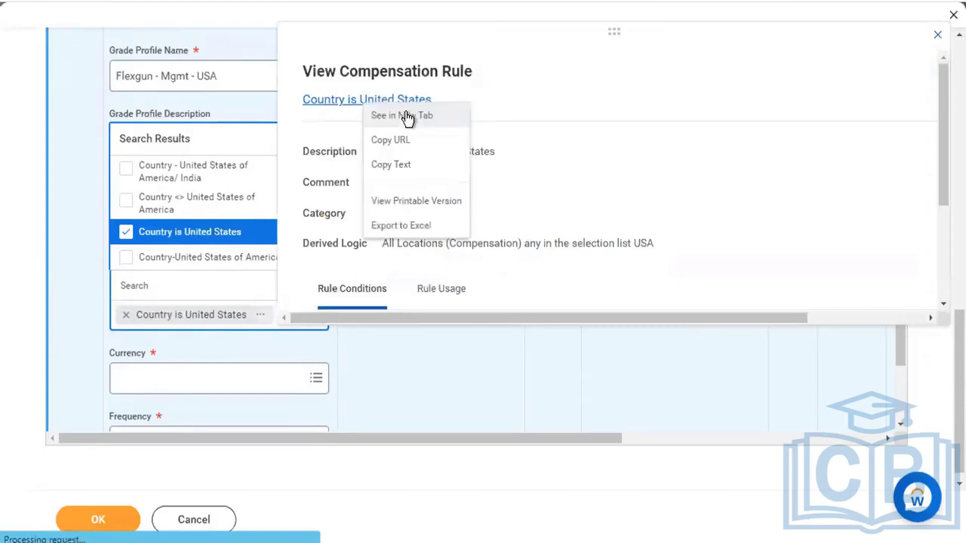
pyautogui.click(407, 114)
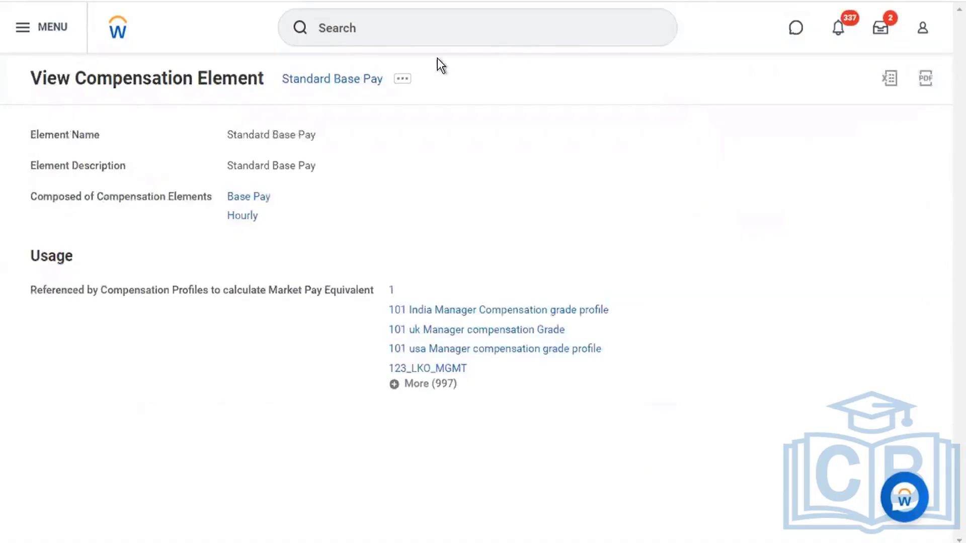
# In the tab showing Standard Base Pay, search for "create comp eli rule" and open the Create Compensation Eligibility Rule task
pyautogui.click(425, 33)
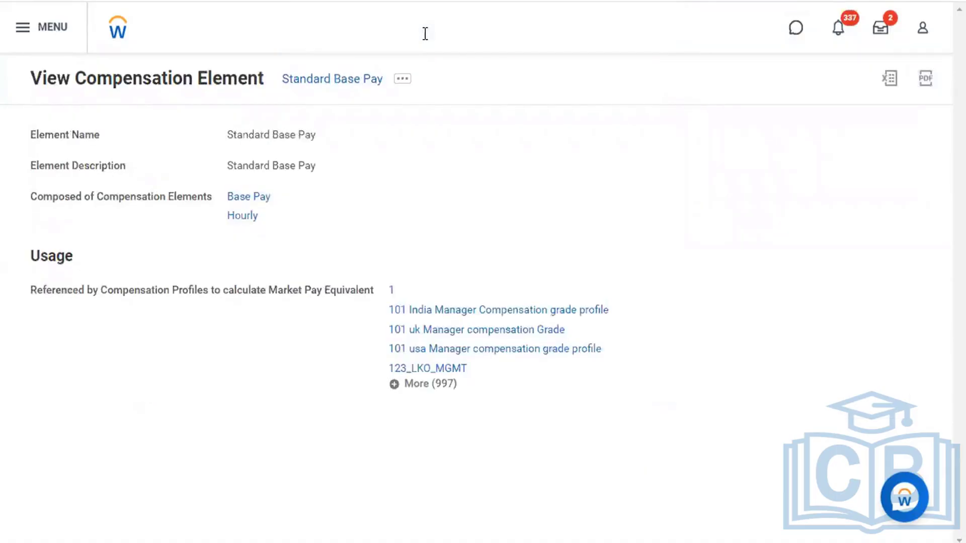
pyautogui.write('cre')
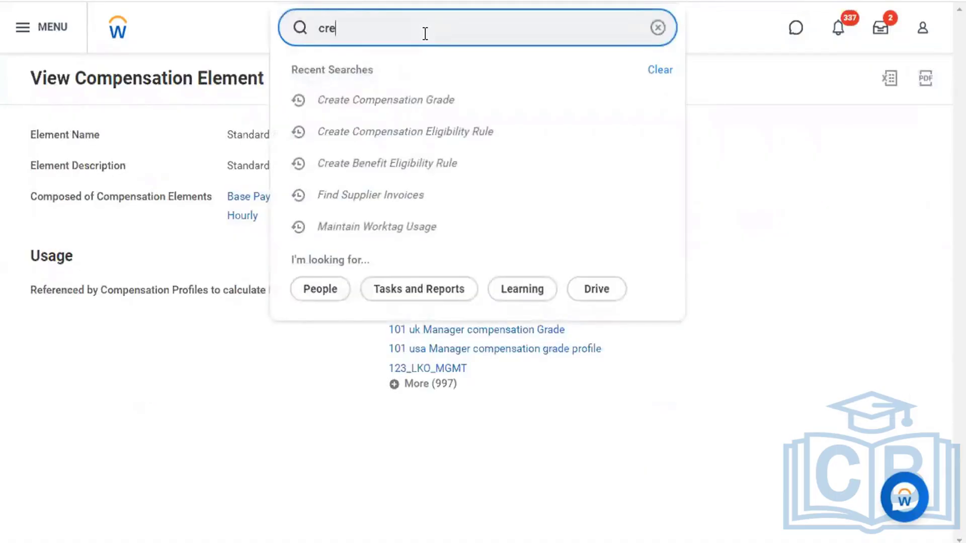
pyautogui.write('ate eli rule')
pyautogui.click(401, 74)
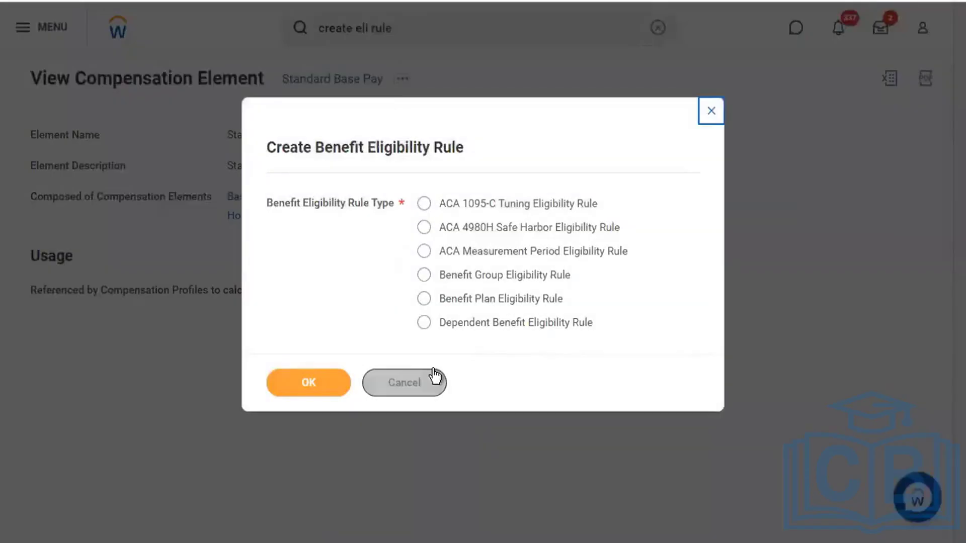
pyautogui.click(435, 376)
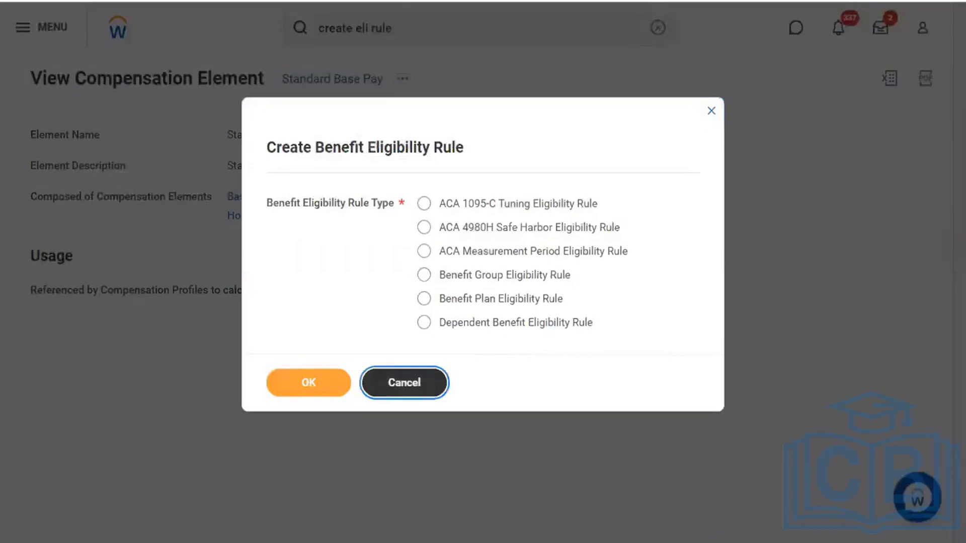
pyautogui.click(357, 30)
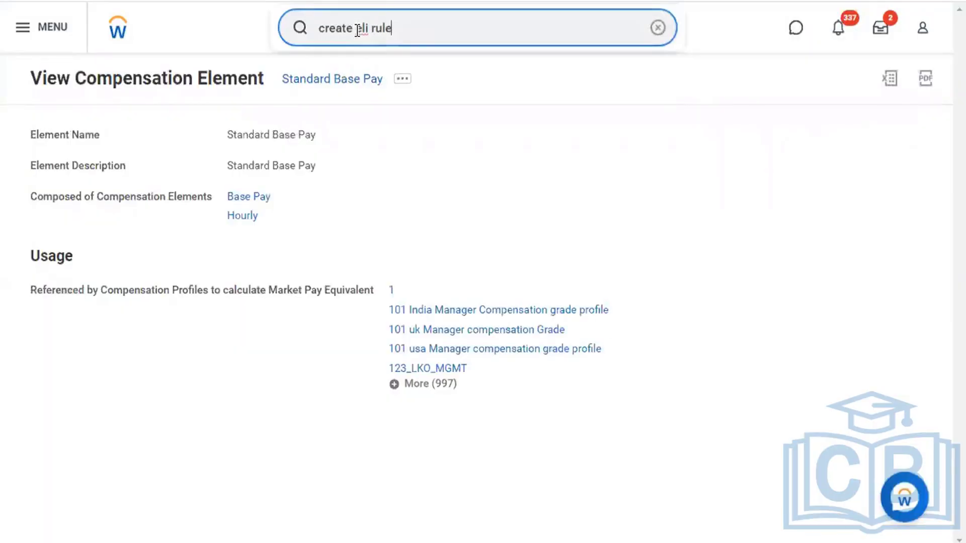
pyautogui.write('comp')
pyautogui.click(451, 89)
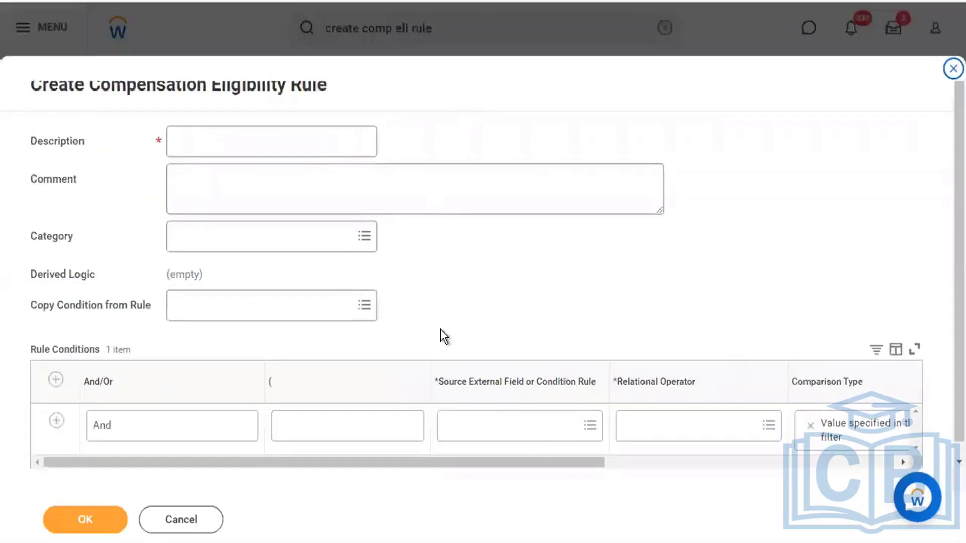
# Search the rule condition's source fields for "location" and select Location – Primary (Compensation)
pyautogui.click(482, 425)
pyautogui.write('locatio')
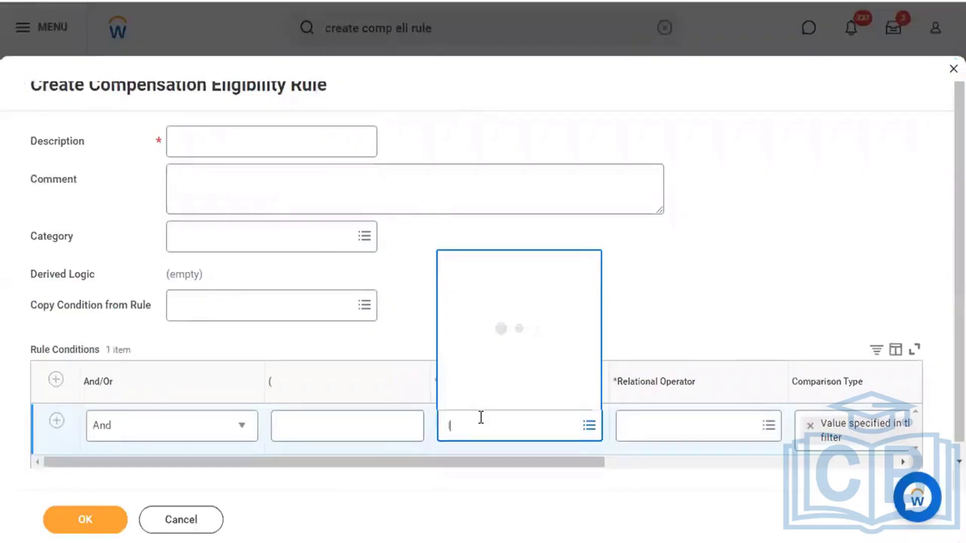
pyautogui.write('n')
pyautogui.press('Return')
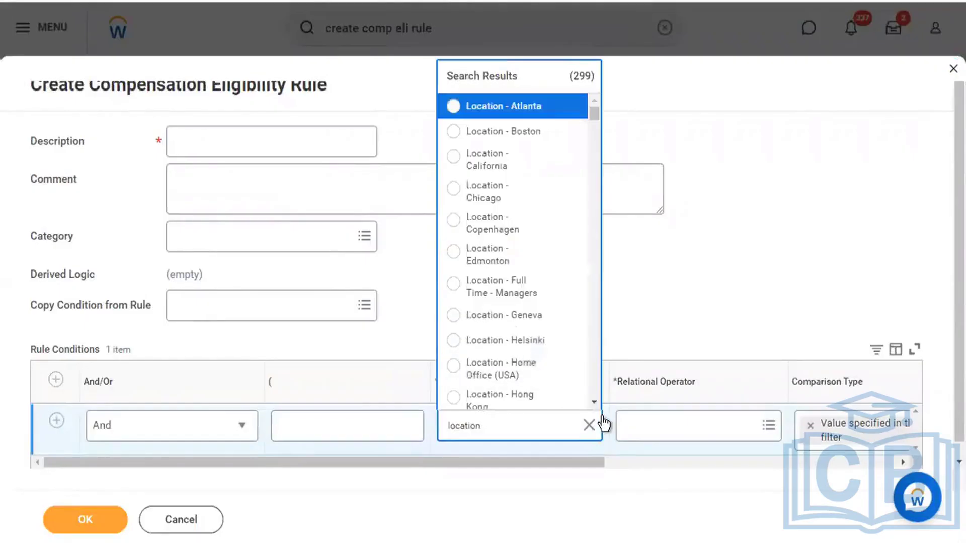
pyautogui.scroll(-5, 593, 403)
pyautogui.scroll(-5, 594, 404)
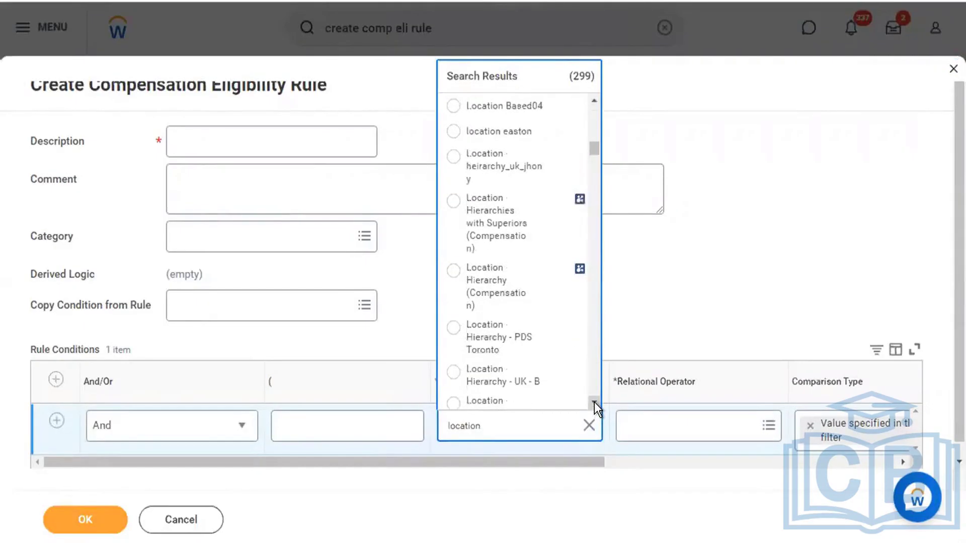
pyautogui.scroll(-10, 594, 402)
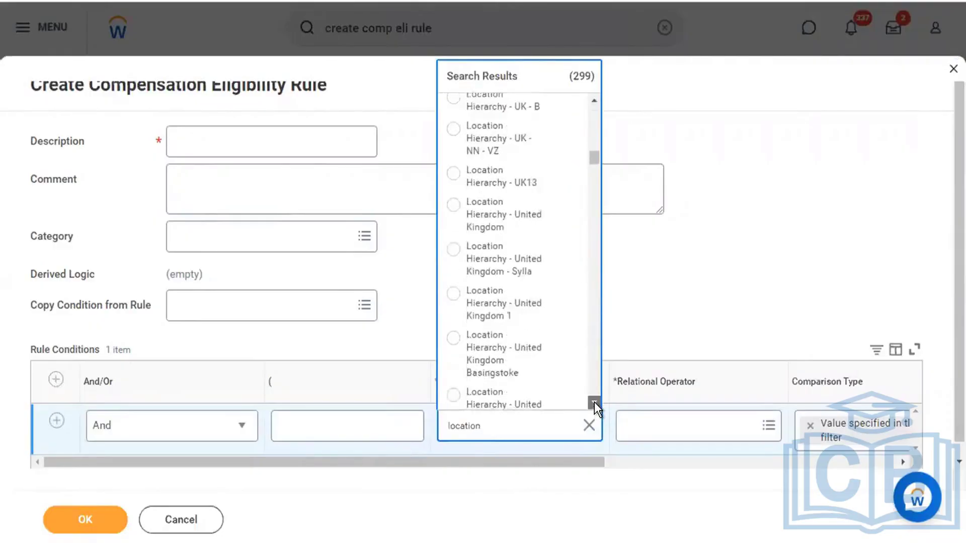
pyautogui.scroll(-3, 593, 402)
pyautogui.scroll(-10, 594, 403)
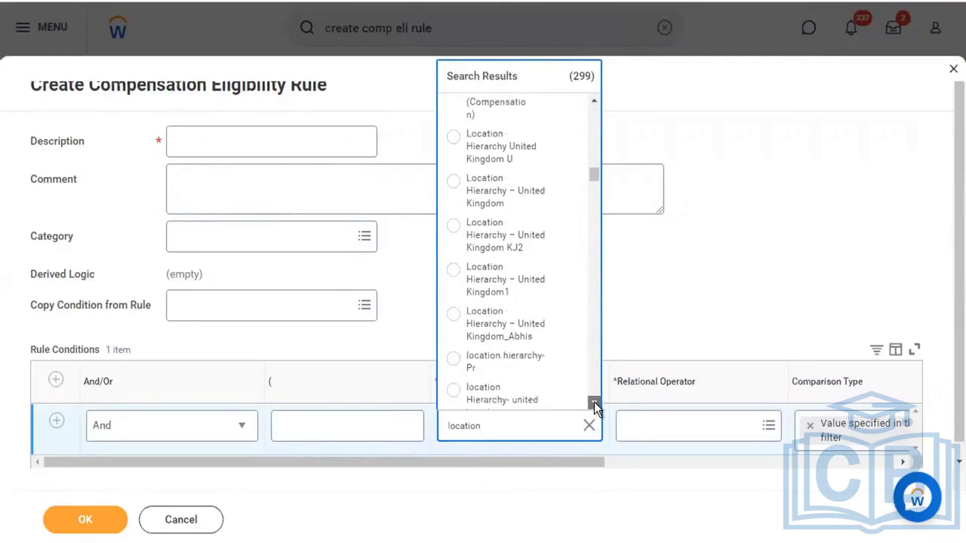
pyautogui.scroll(-2, 593, 402)
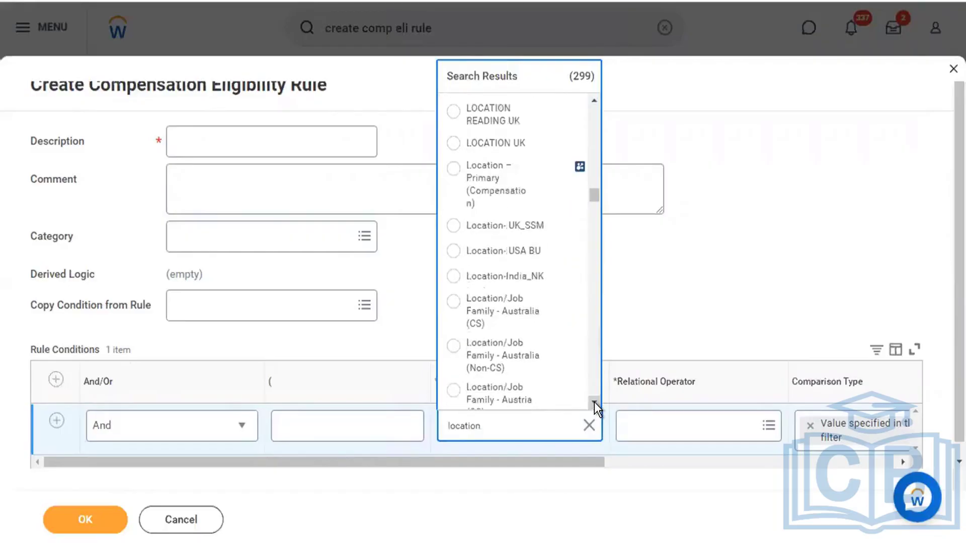
pyautogui.click(518, 190)
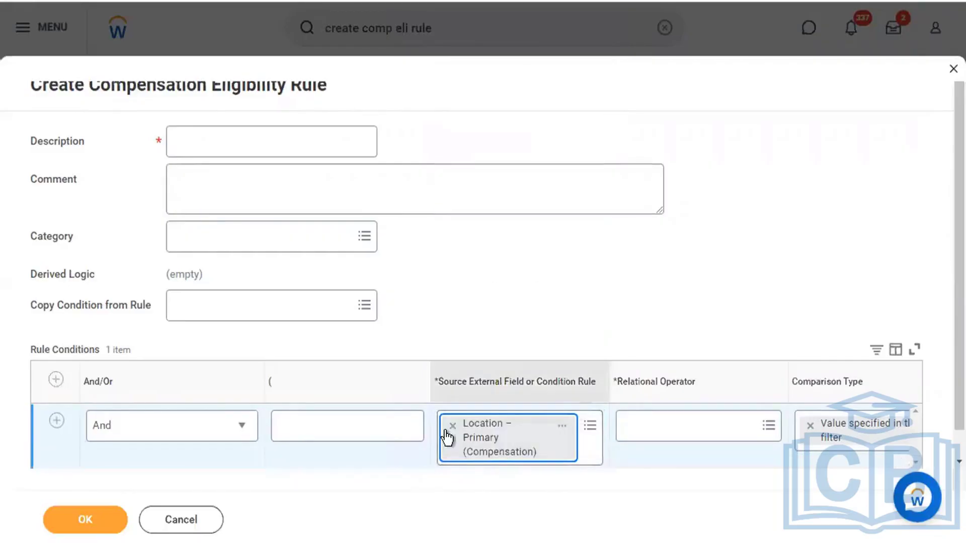
# Set the relational operator of the location condition to "any in the selection list"
pyautogui.scroll(-1, 447, 437)
pyautogui.moveTo(433, 450); pyautogui.dragTo(557, 444)
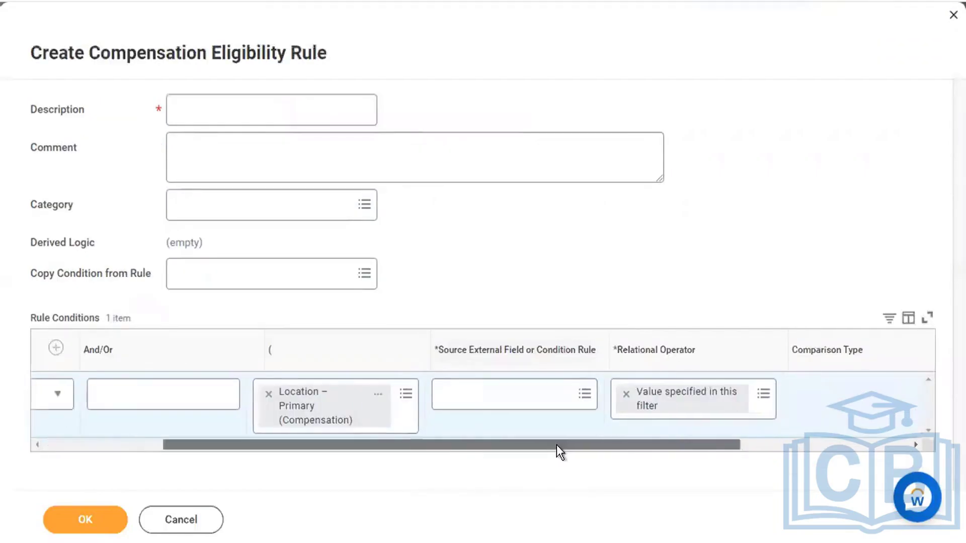
pyautogui.click(489, 400)
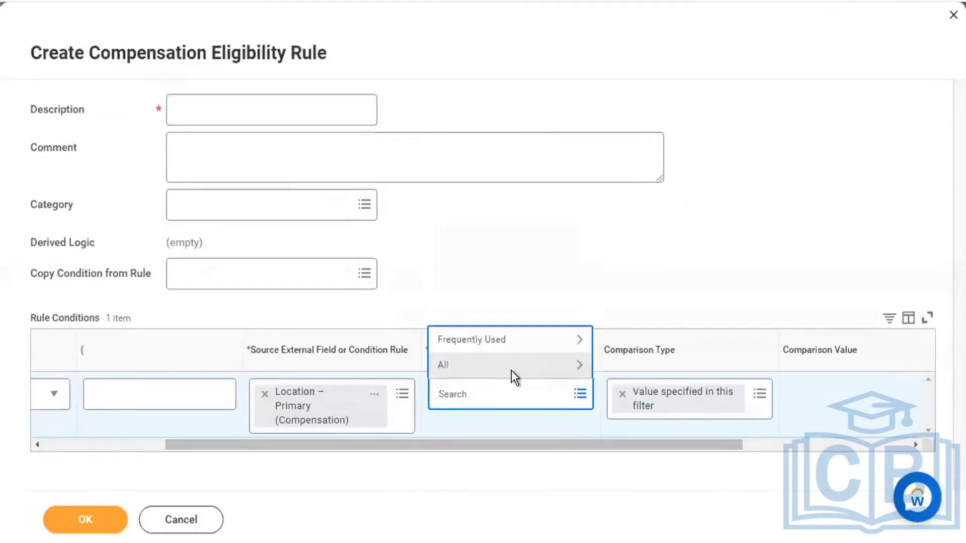
pyautogui.click(514, 360)
pyautogui.scroll(-3, 524, 333)
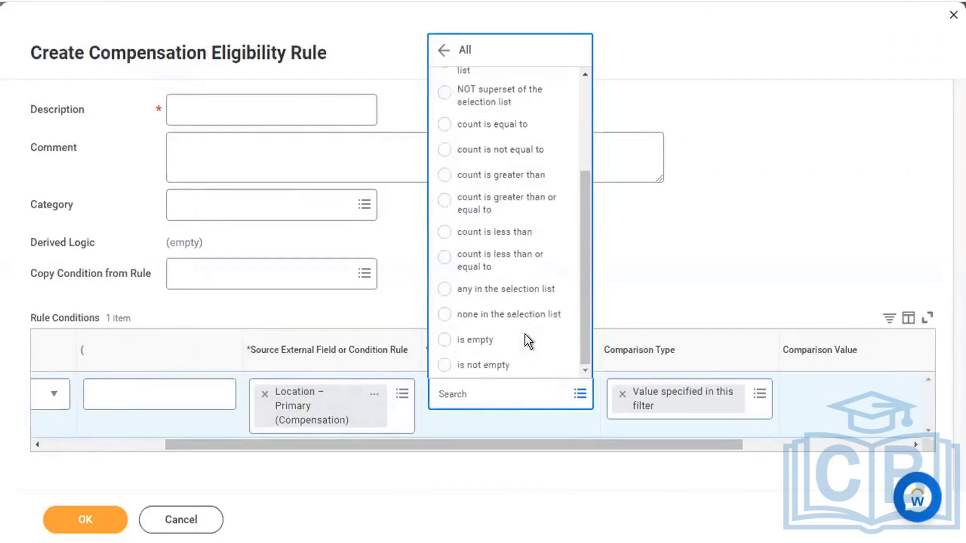
pyautogui.click(499, 287)
# Search the condition's comparison values for "flexgun" and select both Flexgun_California and Flexgun_Boston
pyautogui.moveTo(556, 445); pyautogui.dragTo(724, 421)
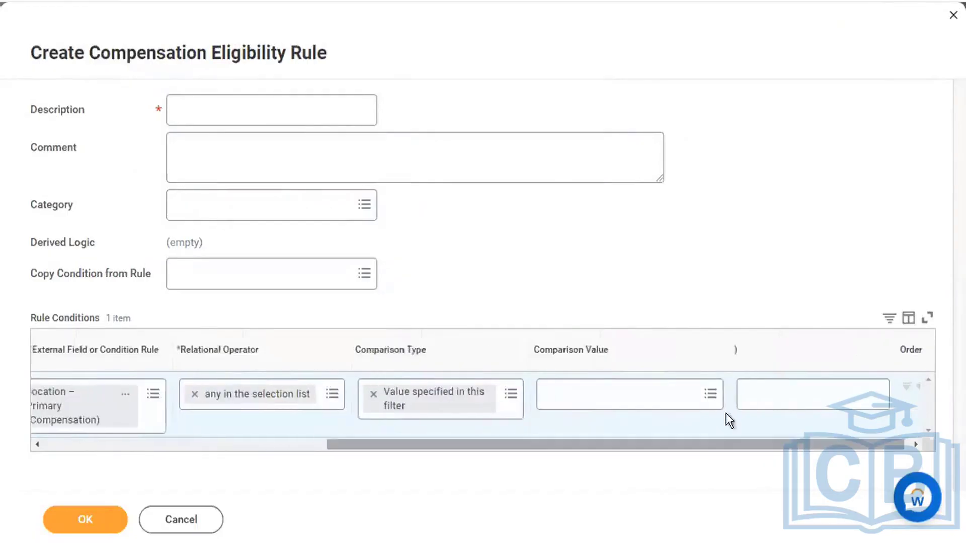
pyautogui.click(657, 401)
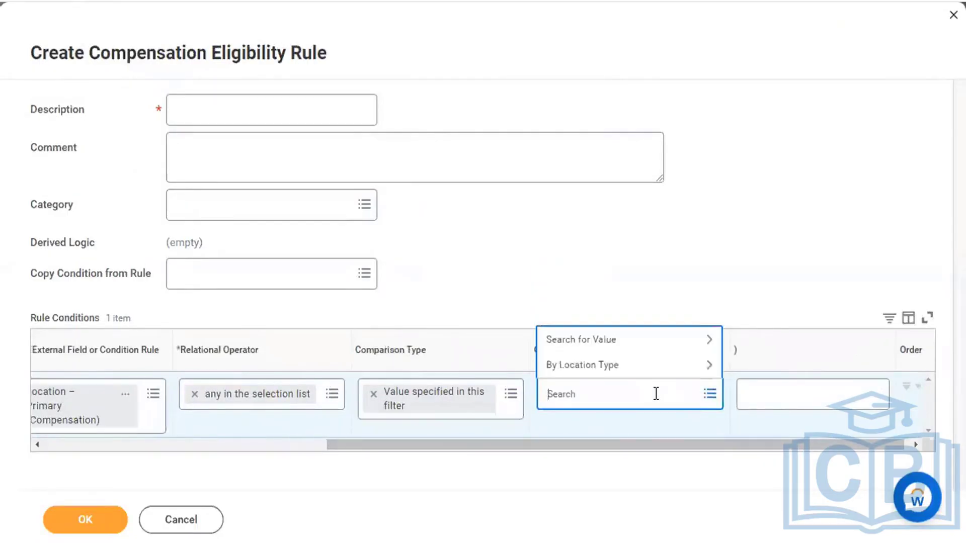
pyautogui.write('flexgun')
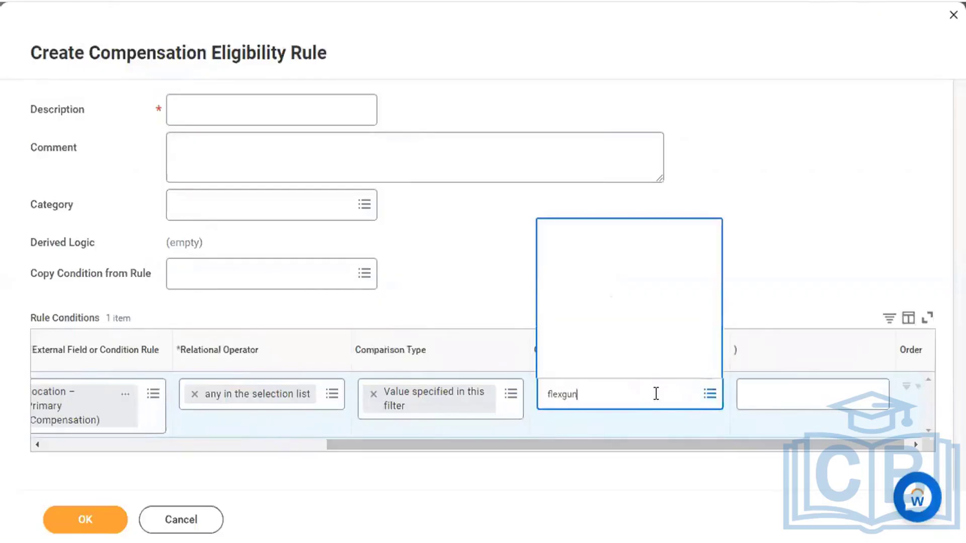
pyautogui.click(646, 366)
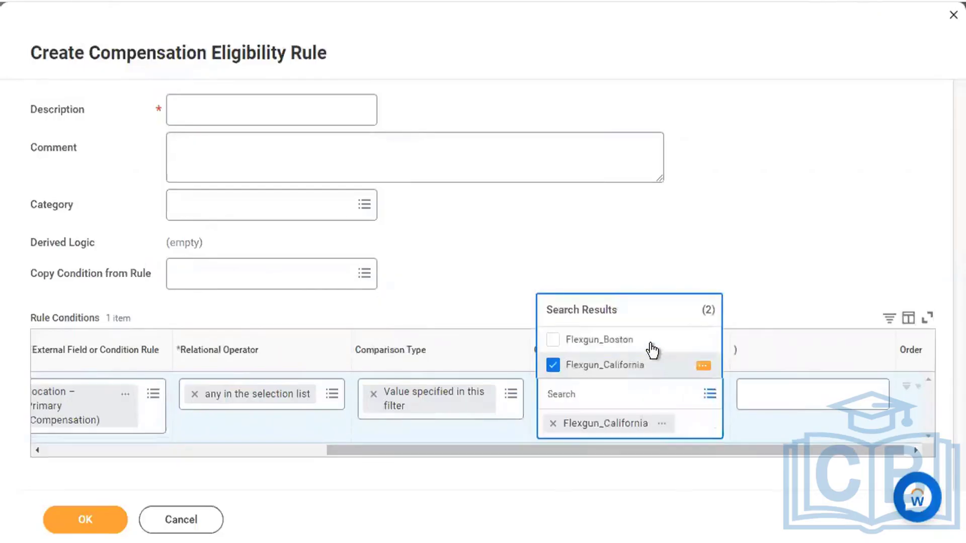
pyautogui.click(651, 345)
pyautogui.click(701, 222)
# Enter "(Flexgun) Location = Boston/ California" as the eligibility rule's description and submit the rule
pyautogui.click(267, 108)
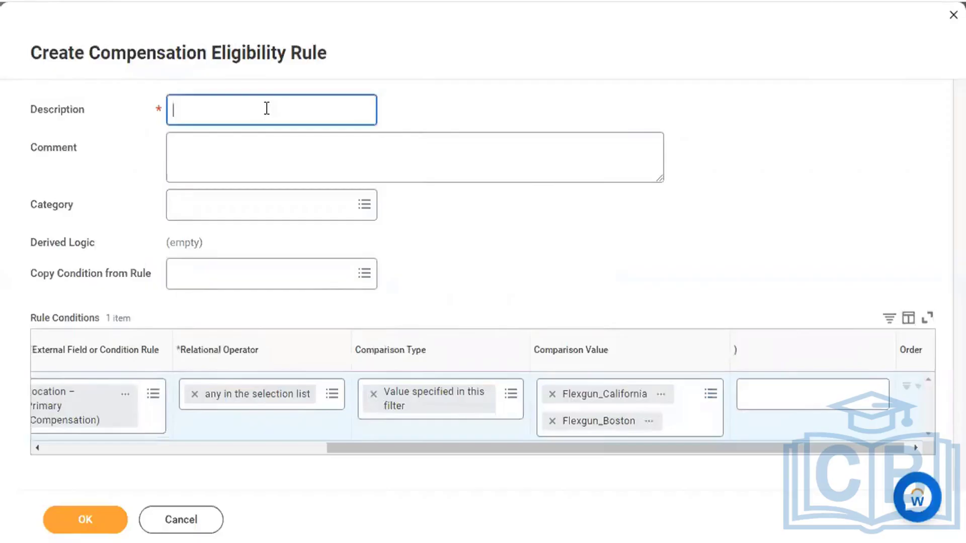
pyautogui.write('Location =')
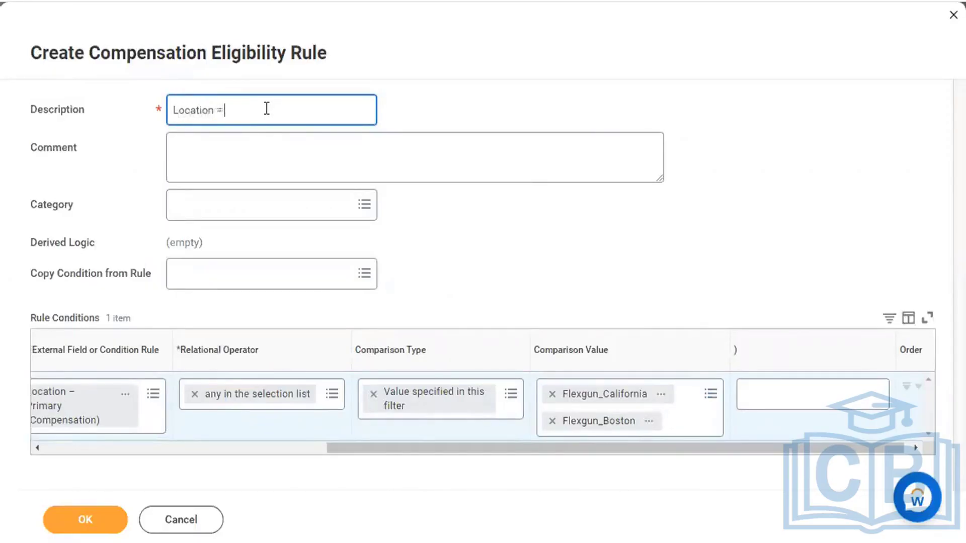
pyautogui.write(' Boson/ California')
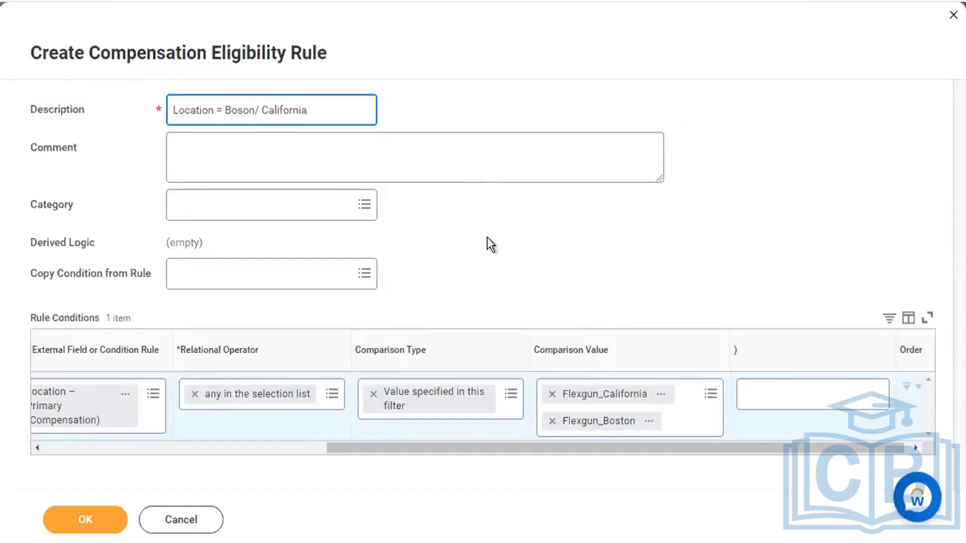
pyautogui.click(490, 245)
pyautogui.click(244, 110)
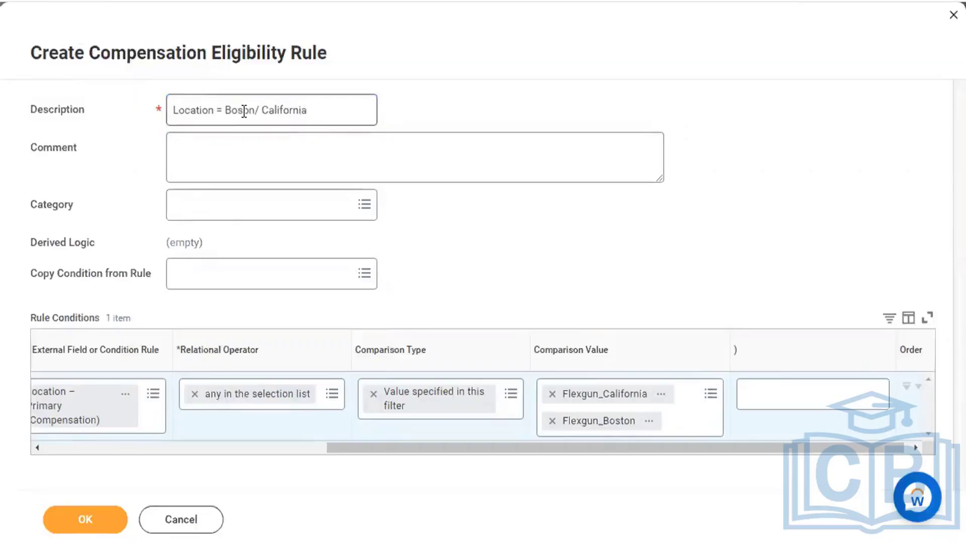
pyautogui.write('t')
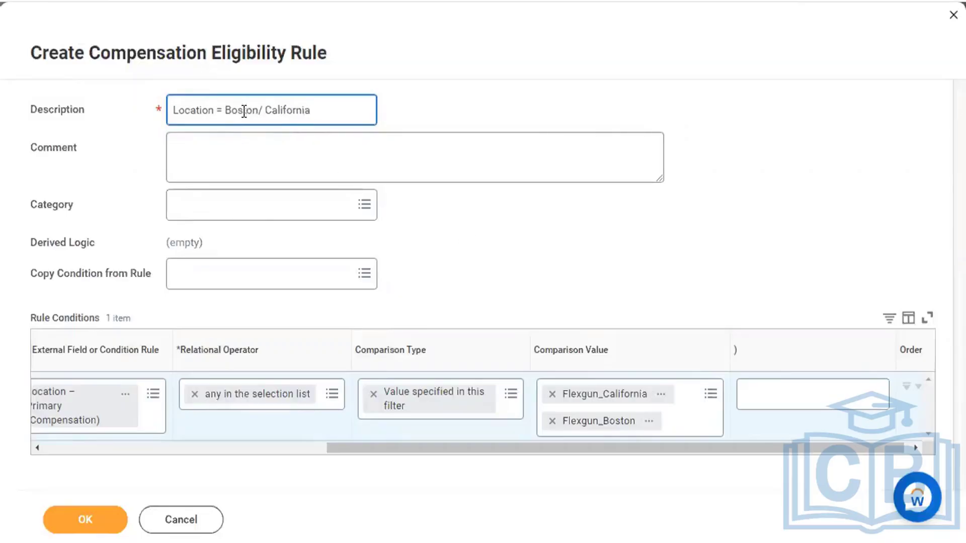
pyautogui.click(173, 110)
pyautogui.write('Flexgun')
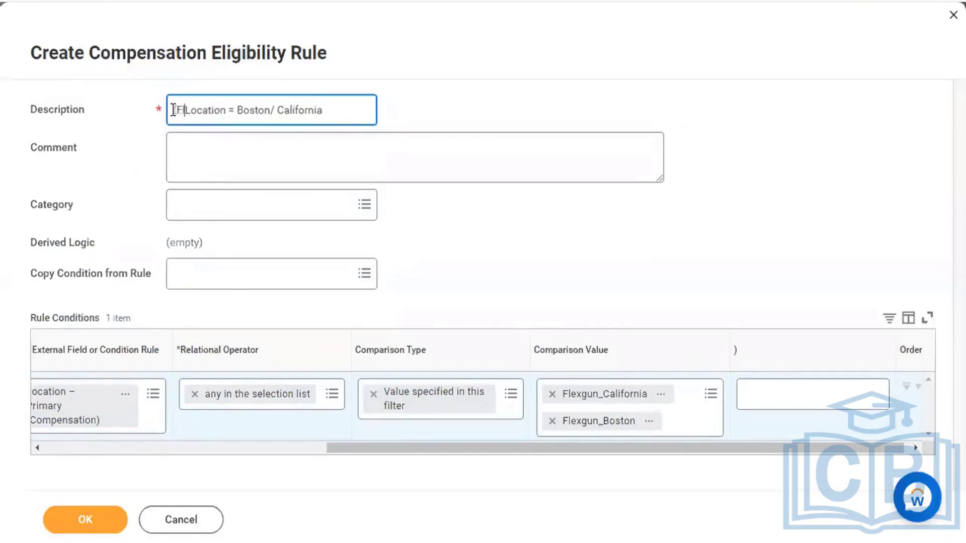
pyautogui.write(')')
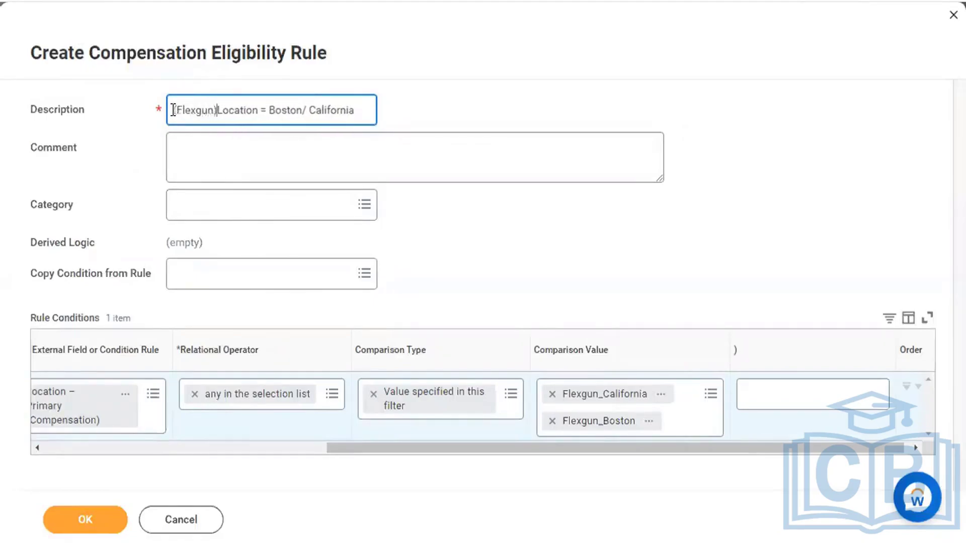
pyautogui.click(101, 523)
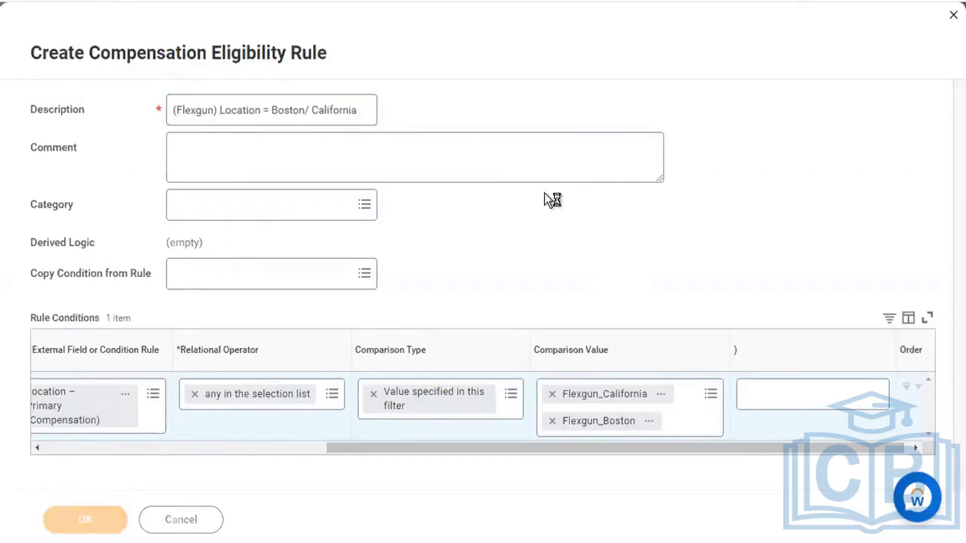
# Back in the Flexgun - Mgmt - USA grade profile, replace the Country is United States eligibility rule with "(Flexgun) Location = Boston/ California"
pyautogui.rightClick(345, 85)
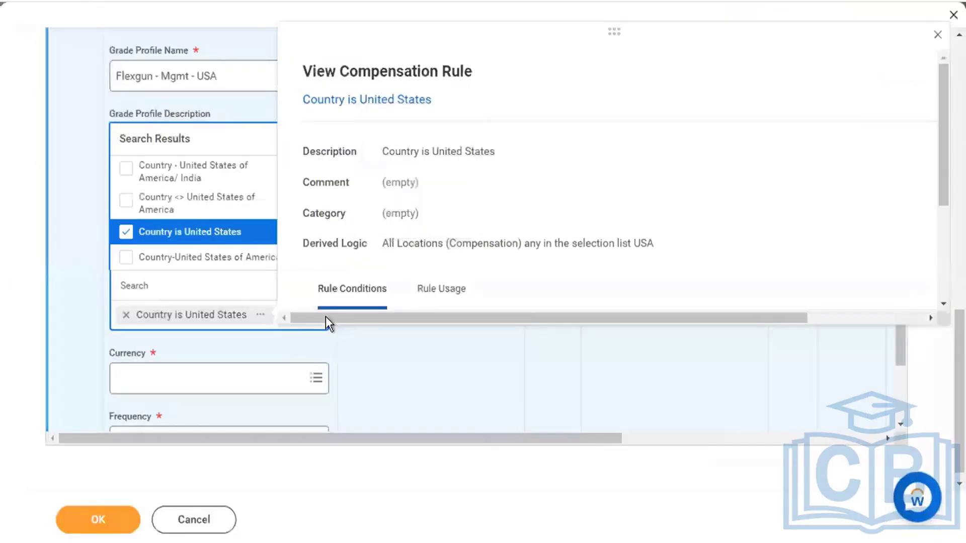
pyautogui.click(126, 232)
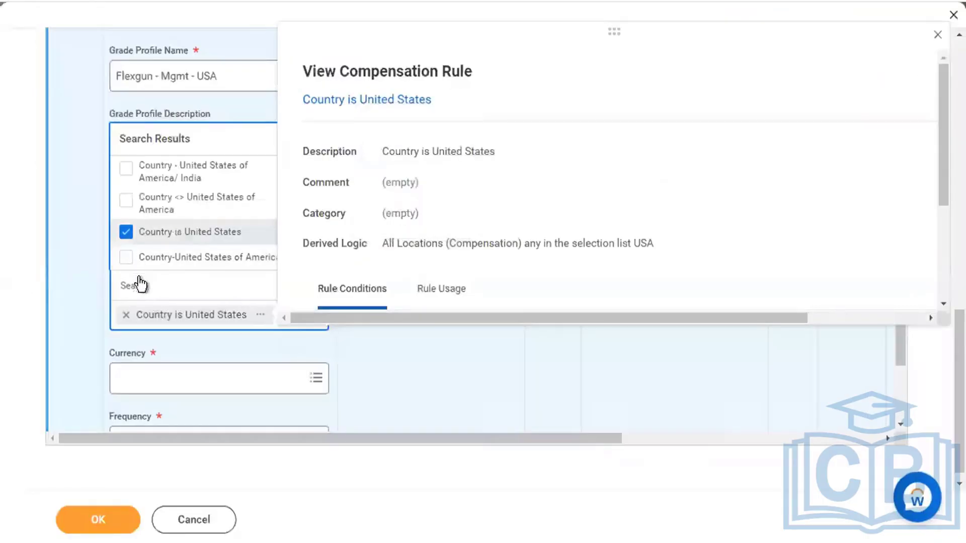
pyautogui.write('(Flexgun) Location = Boston/ California')
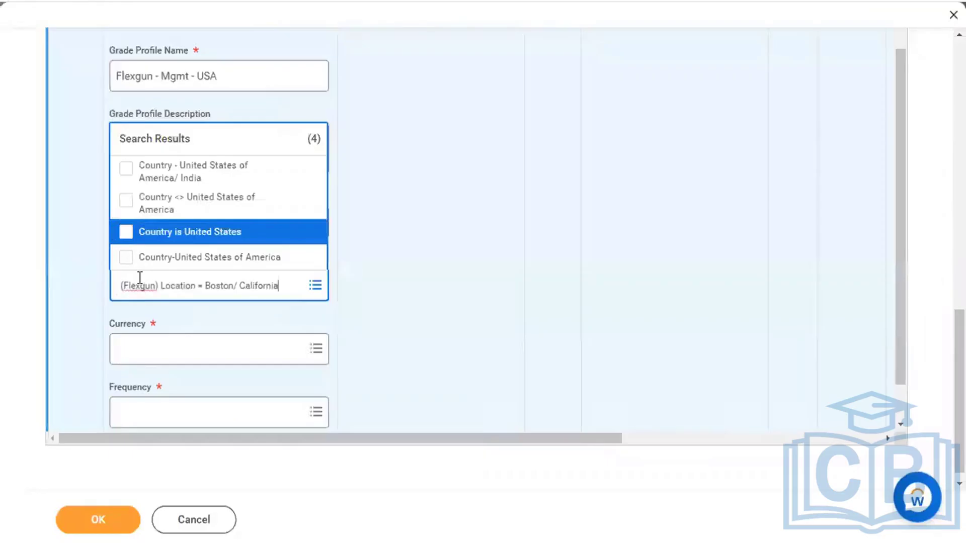
pyautogui.press('Return')
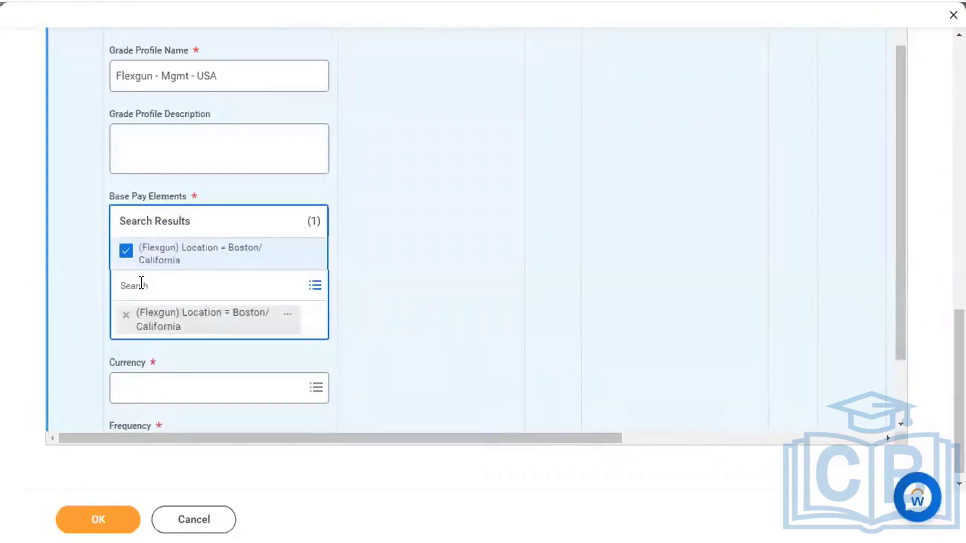
pyautogui.click(432, 326)
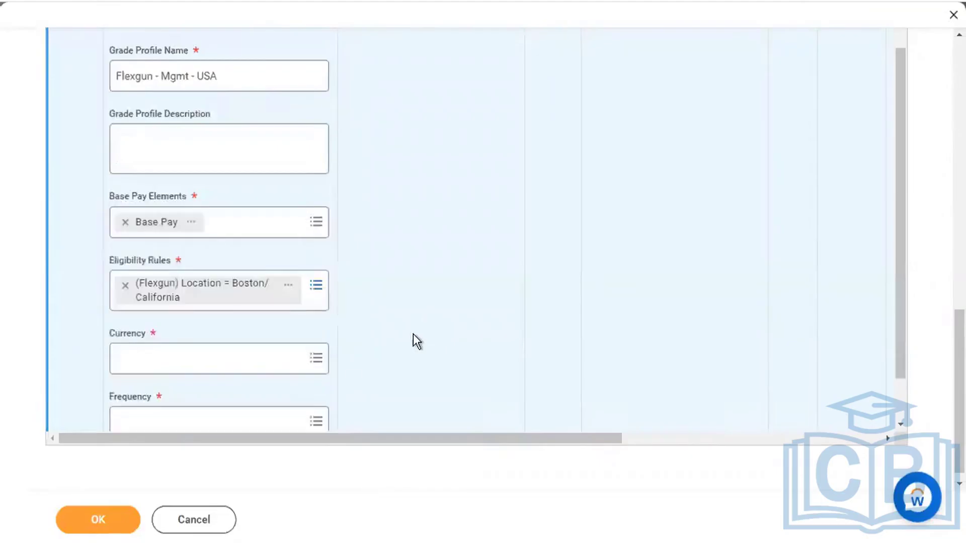
# Set the Flexgun - Mgmt - USA grade profile's currency to USD and its frequency to Monthly
pyautogui.click(260, 359)
pyautogui.write('usd')
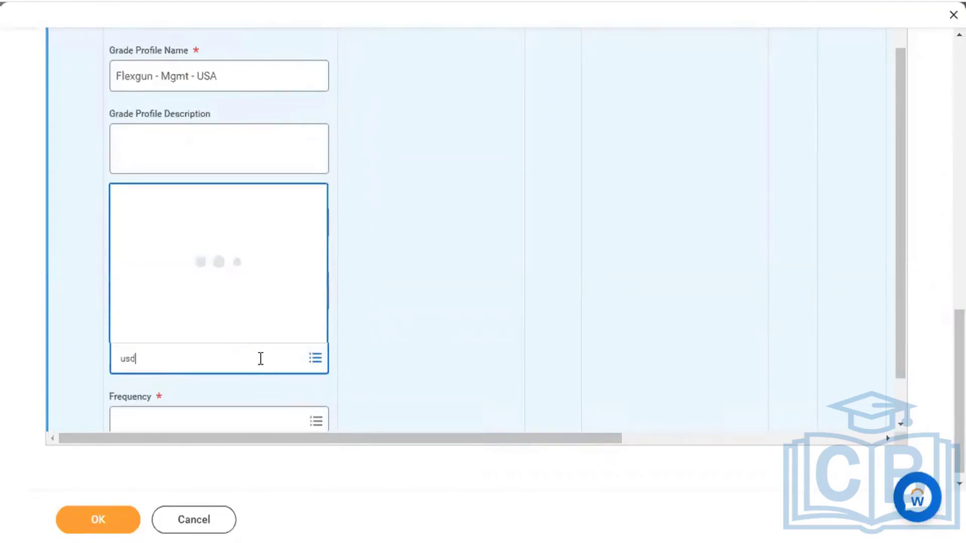
pyautogui.press('Return')
pyautogui.scroll(-1, 259, 366)
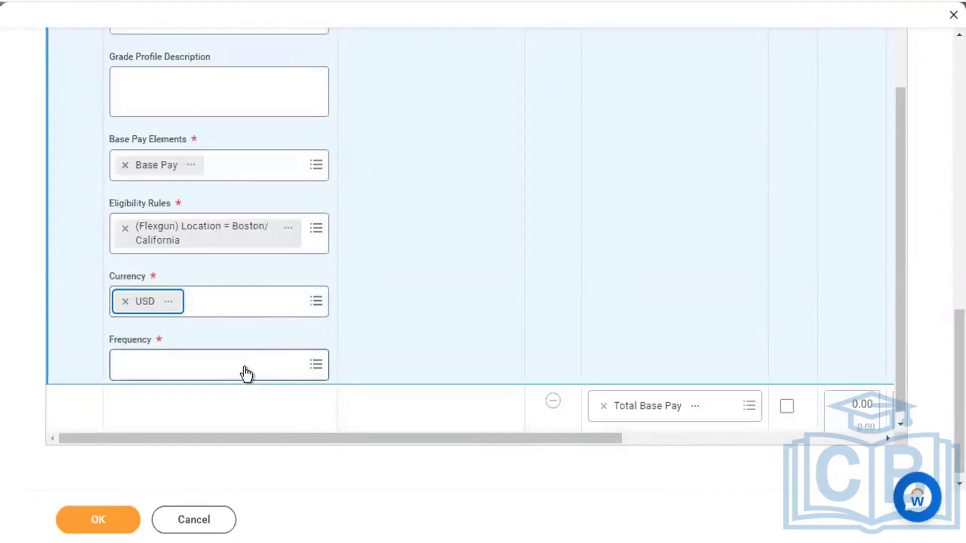
pyautogui.click(245, 366)
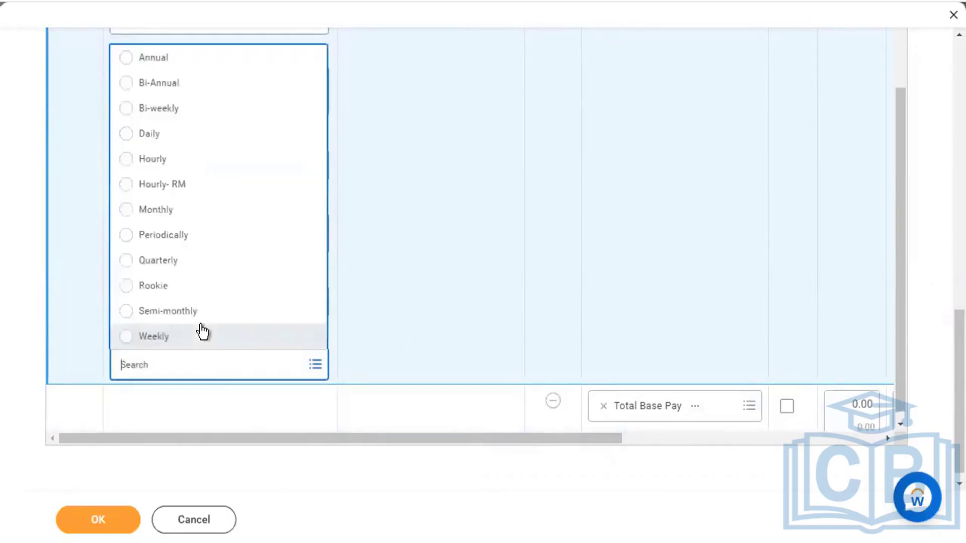
pyautogui.click(222, 210)
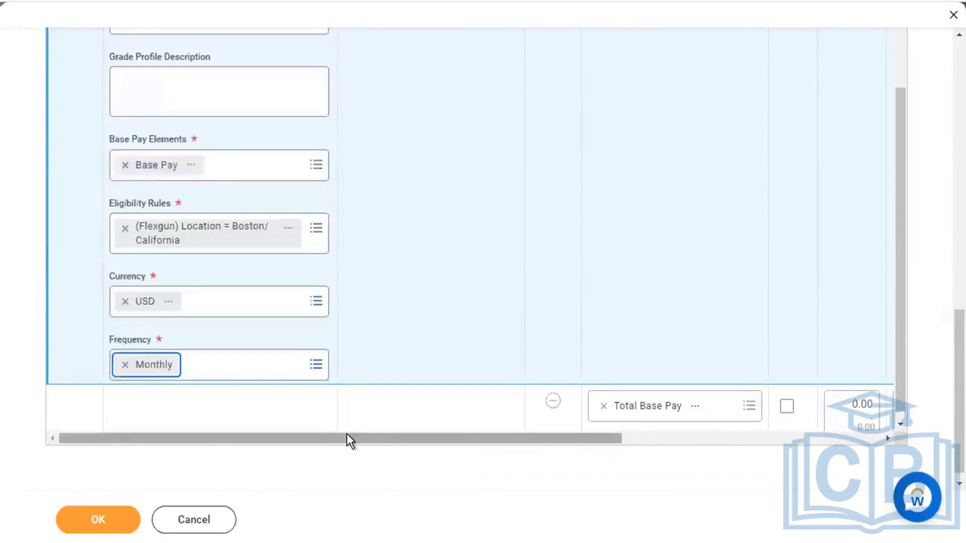
# Examine the pay range columns and the amounts' currency conversion in the Flexgun - Mgmt - USA grade profile
pyautogui.moveTo(347, 434); pyautogui.dragTo(672, 428)
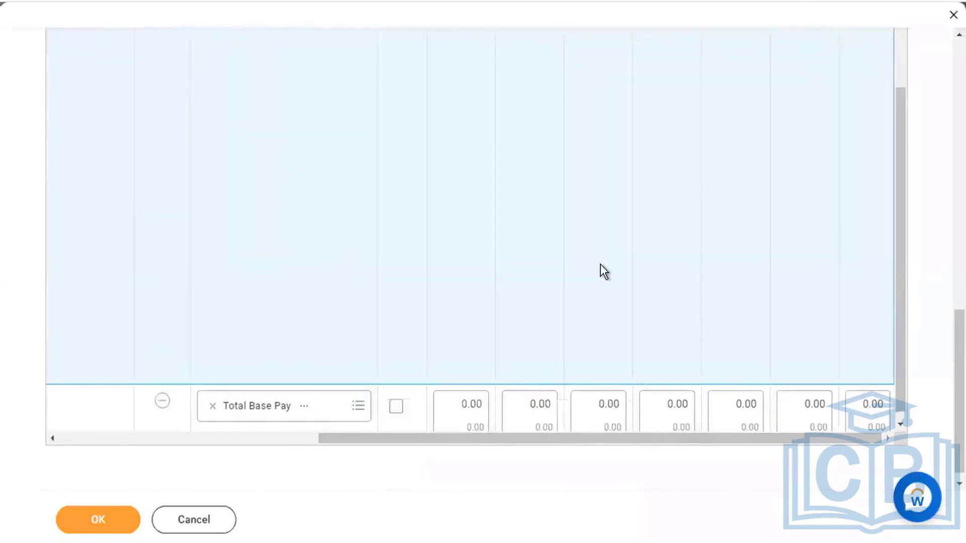
pyautogui.scroll(5, 600, 264)
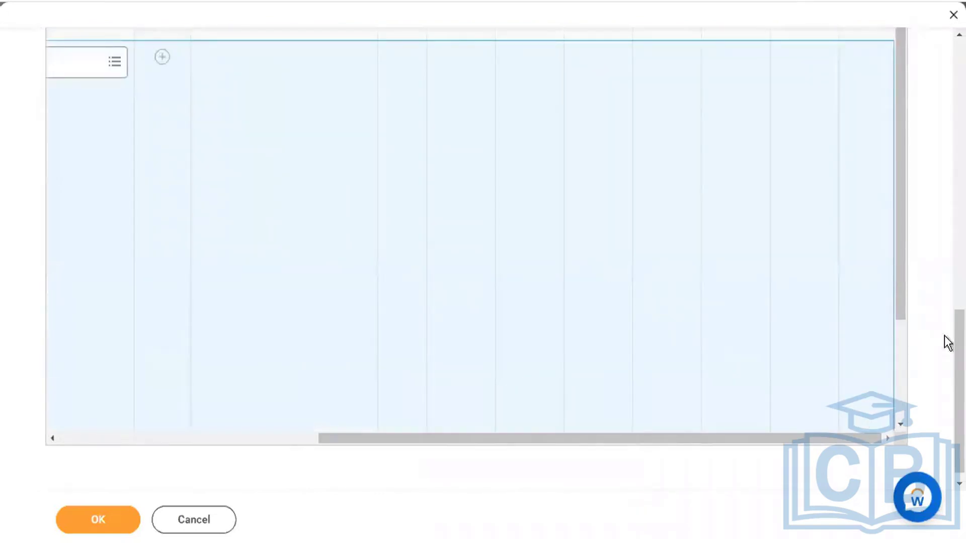
pyautogui.moveTo(946, 357); pyautogui.dragTo(945, 268)
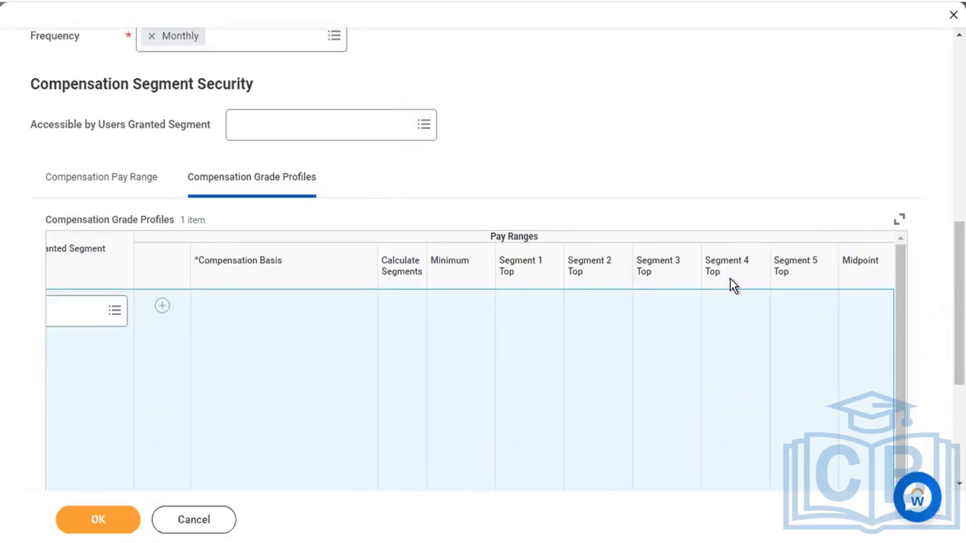
pyautogui.scroll(-5, 745, 141)
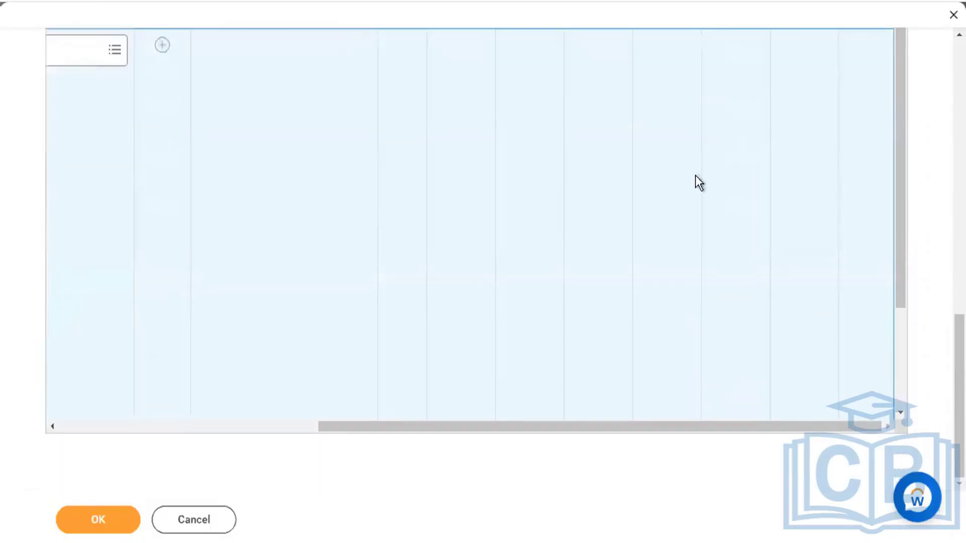
pyautogui.scroll(-3, 608, 285)
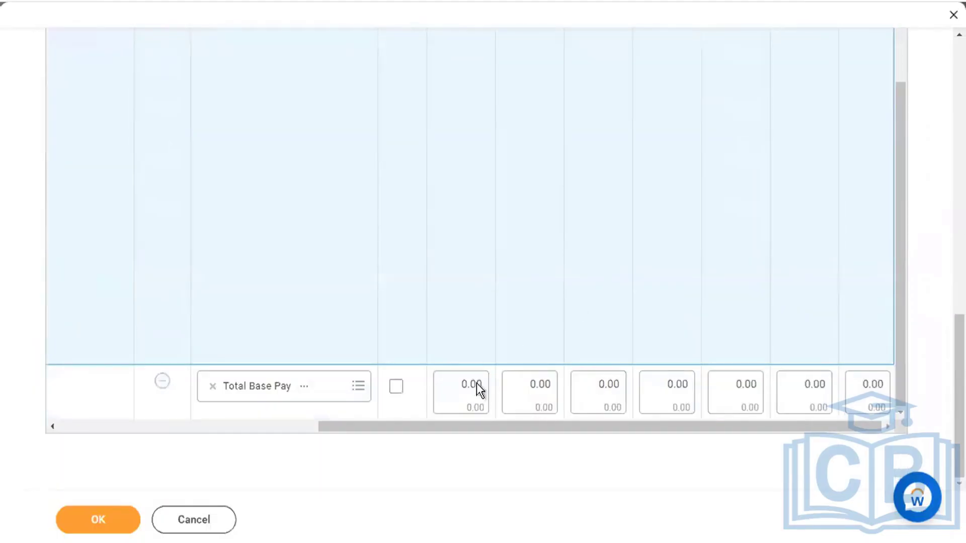
pyautogui.moveTo(475, 384)
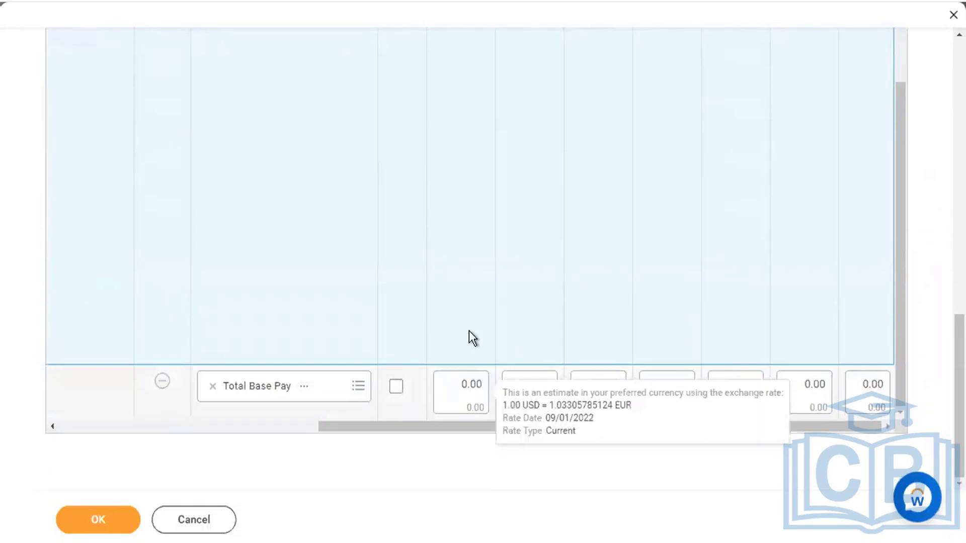
pyautogui.scroll(3, 470, 336)
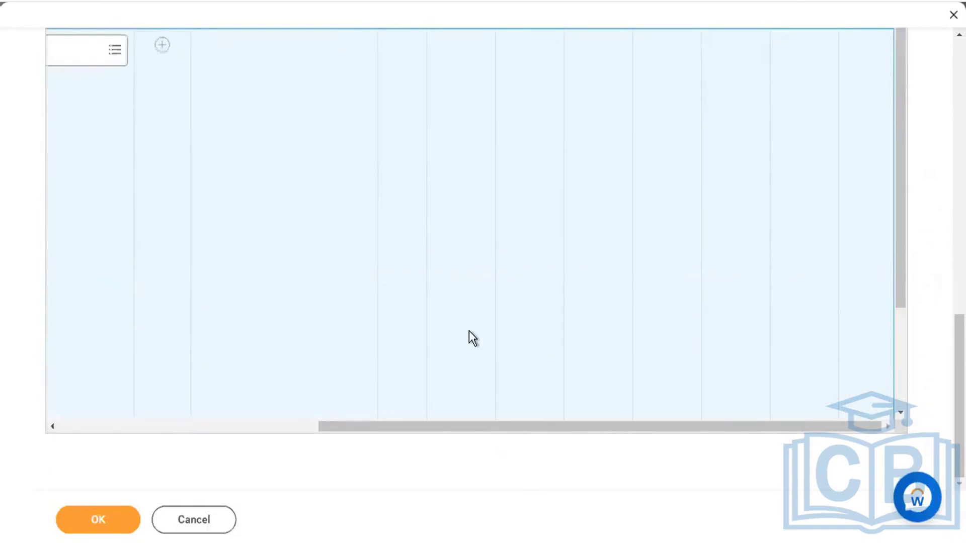
pyautogui.moveTo(944, 468)
pyautogui.mouseDown()
pyautogui.moveTo(944, 346)
pyautogui.moveTo(945, 461)
pyautogui.mouseUp()
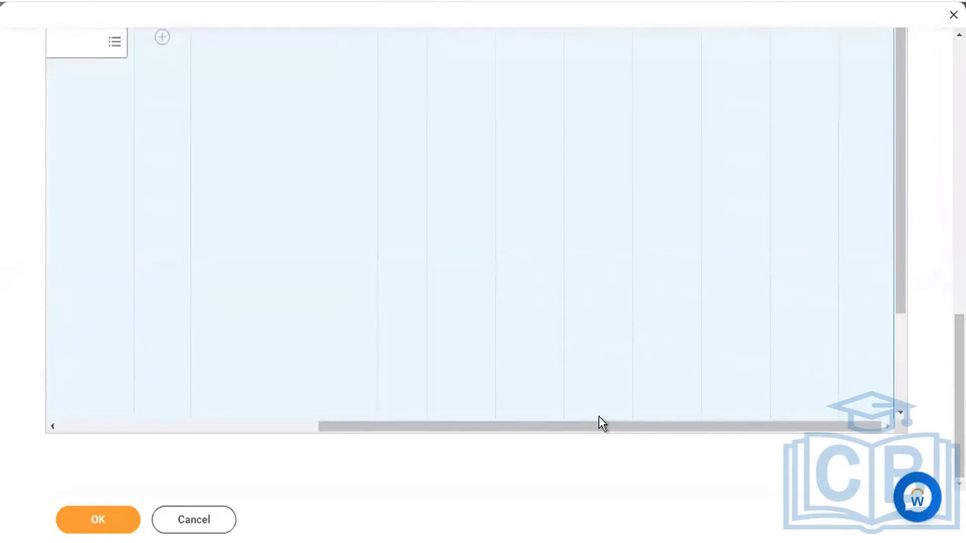
# For the USA profile's Total Base Pay range, set Minimum to 60,000 and Segment 5 Top to 100,000, and enable Calculate Segments
pyautogui.scroll(-3, 569, 227)
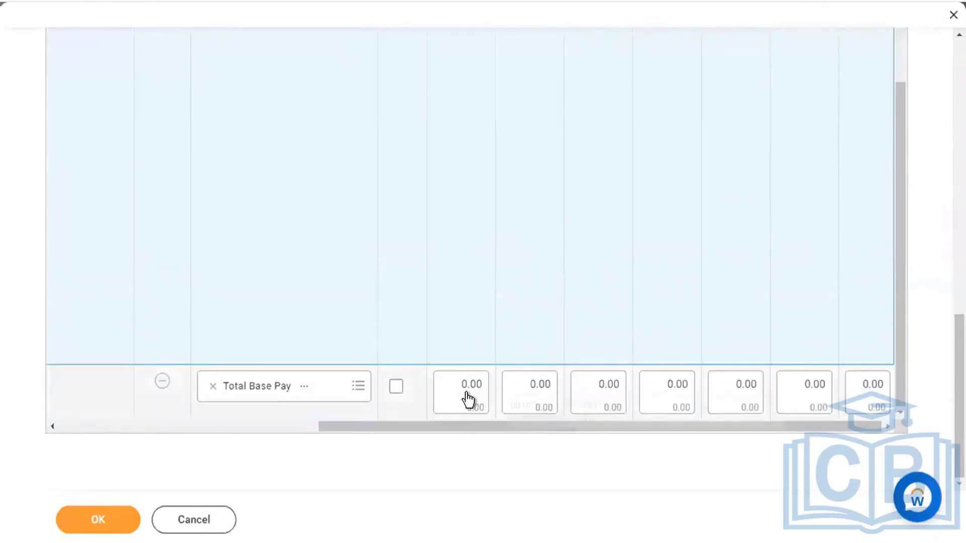
pyautogui.moveTo(468, 400)
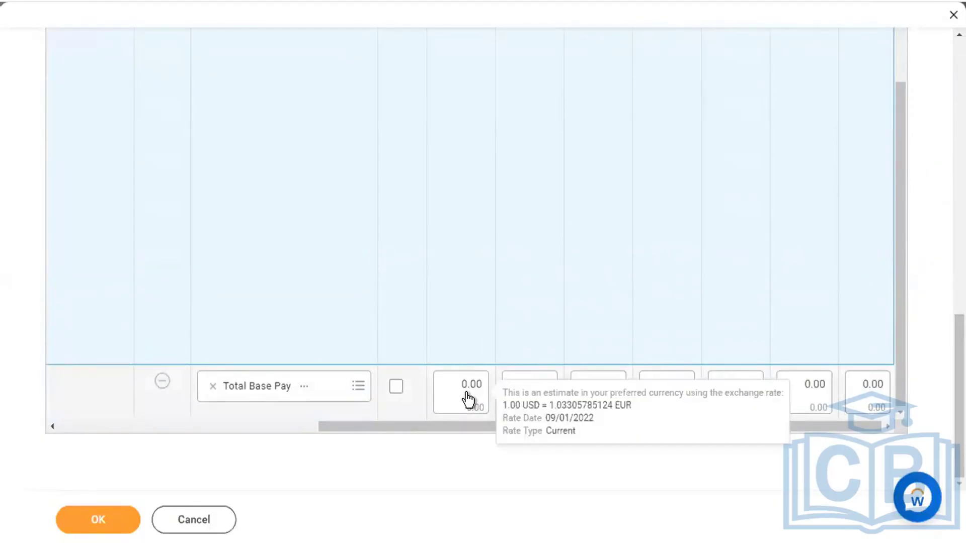
pyautogui.click(467, 391)
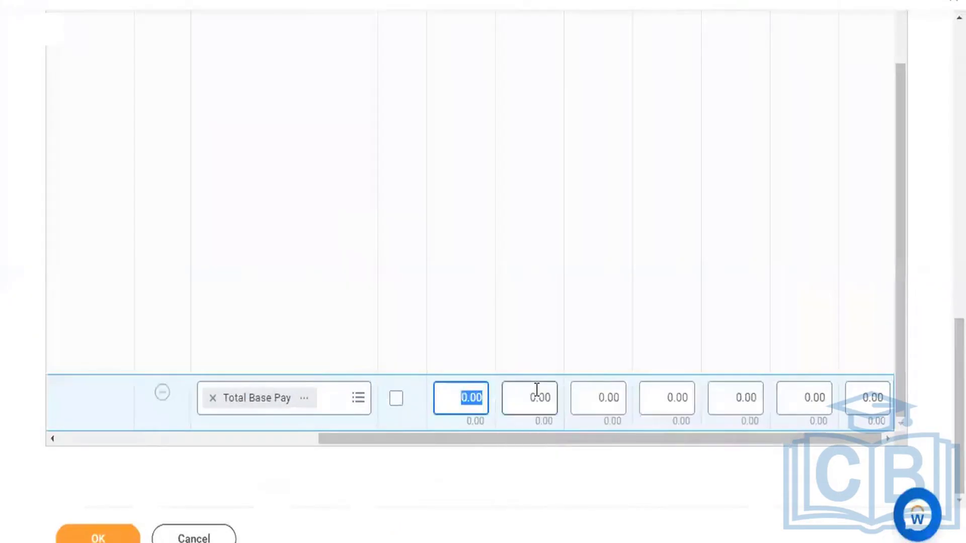
pyautogui.write('60000')
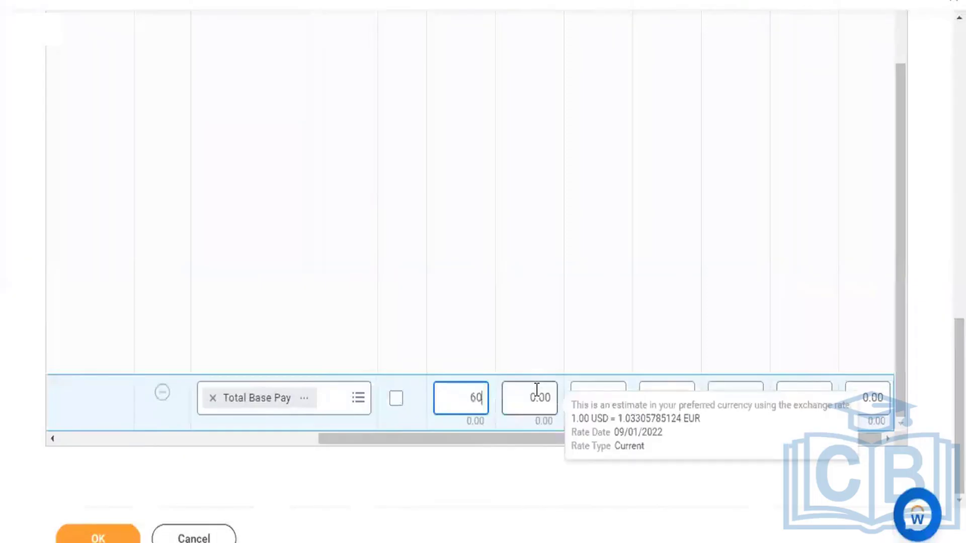
pyautogui.press('Tab')
pyautogui.press('Tab')
pyautogui.press('Tab')
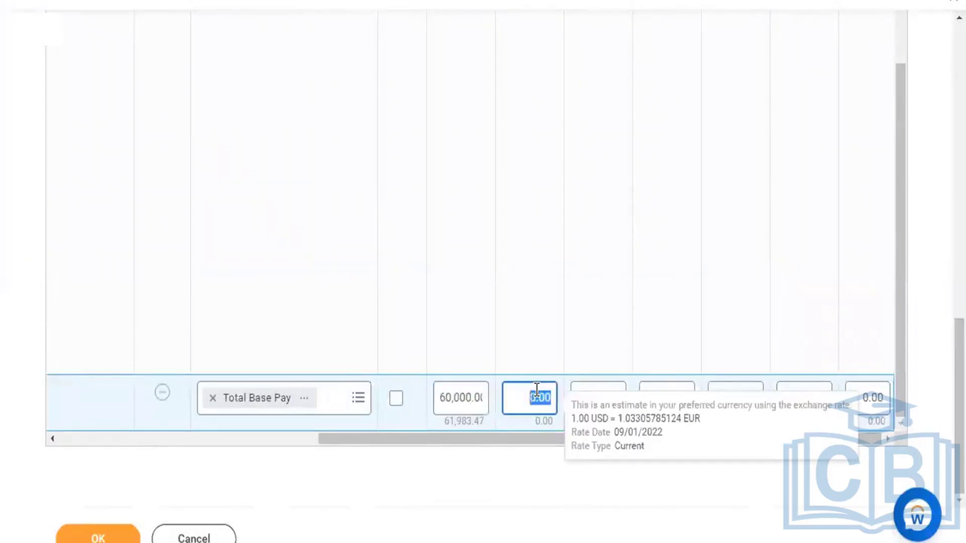
pyautogui.press('Tab')
pyautogui.press('Tab')
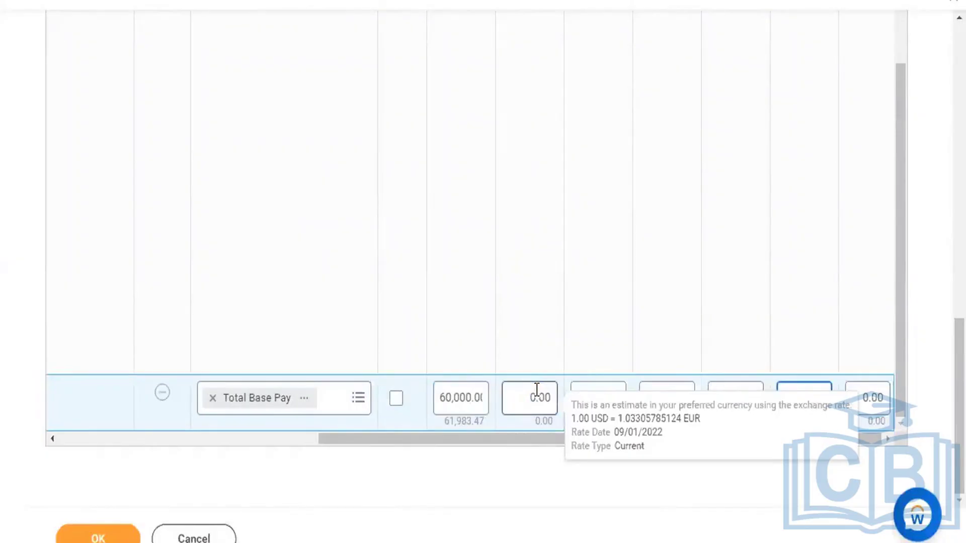
pyautogui.click(589, 296)
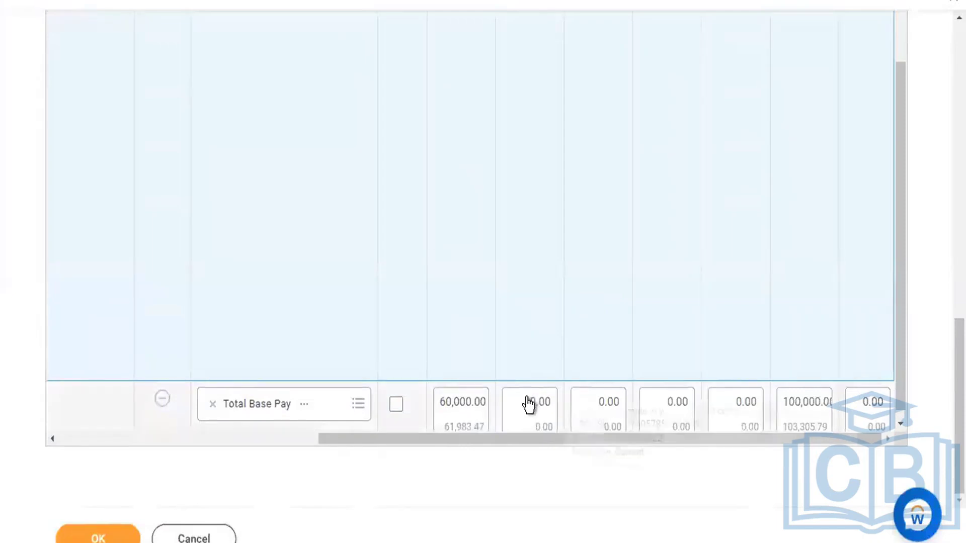
pyautogui.moveTo(524, 404)
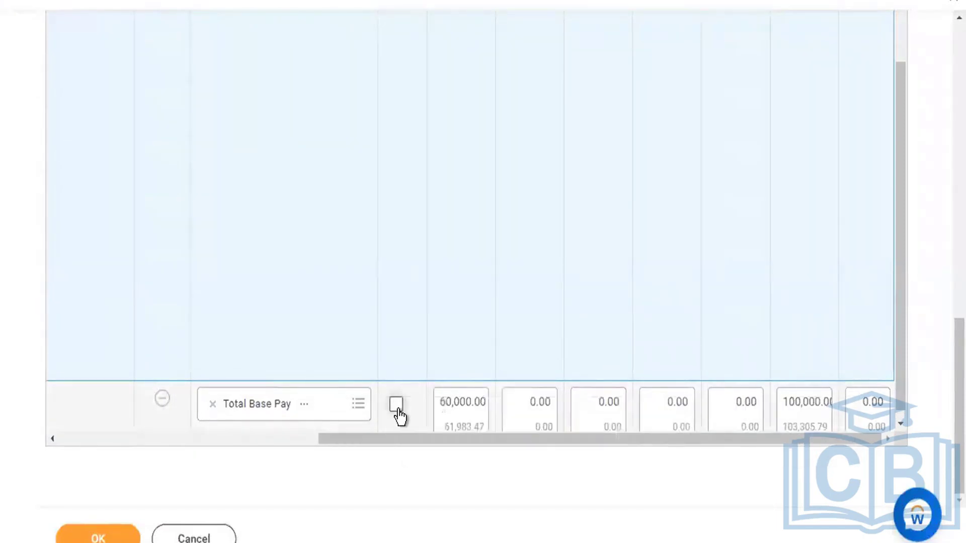
pyautogui.click(398, 410)
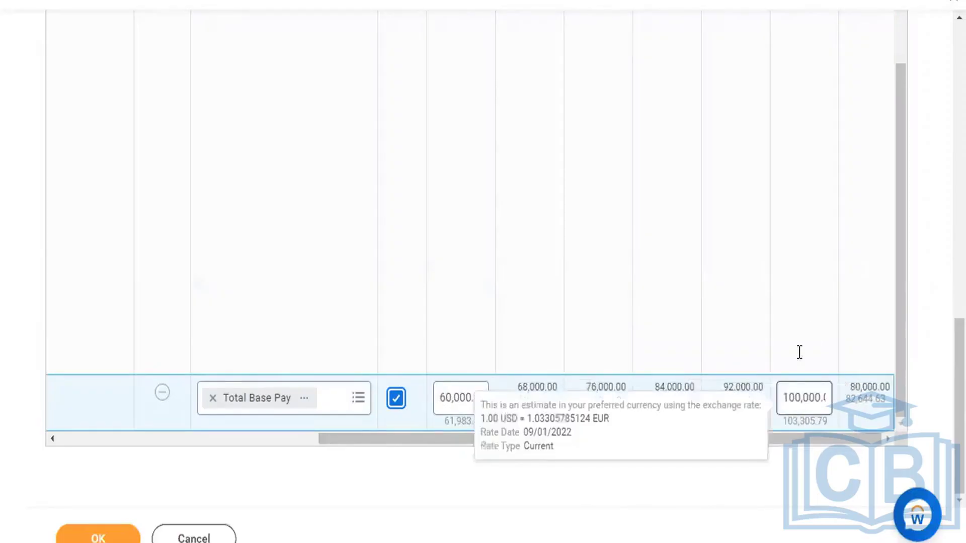
# Add a second compensation grade profile and name it "Flexgun - Mgmt - Cananda"
pyautogui.moveTo(427, 435); pyautogui.dragTo(44, 439)
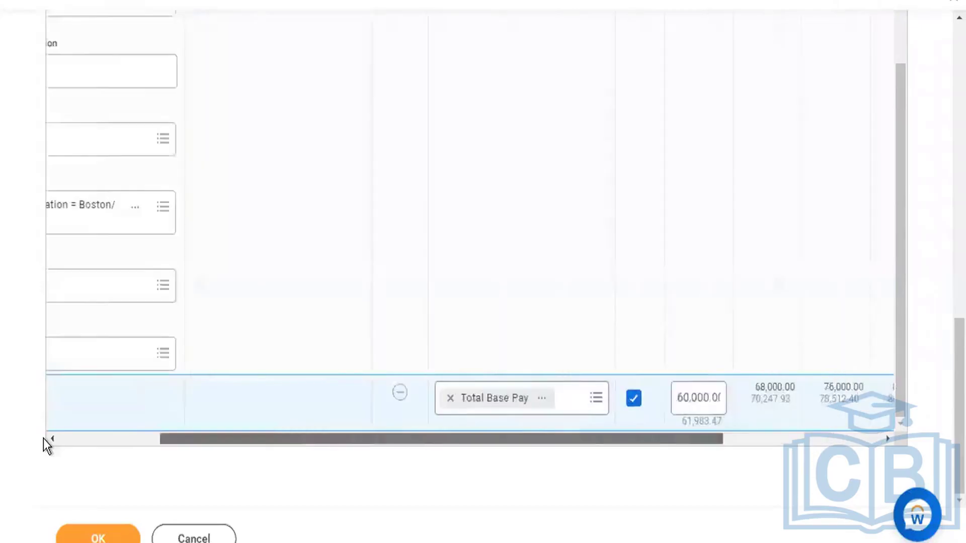
pyautogui.scroll(3, 261, 319)
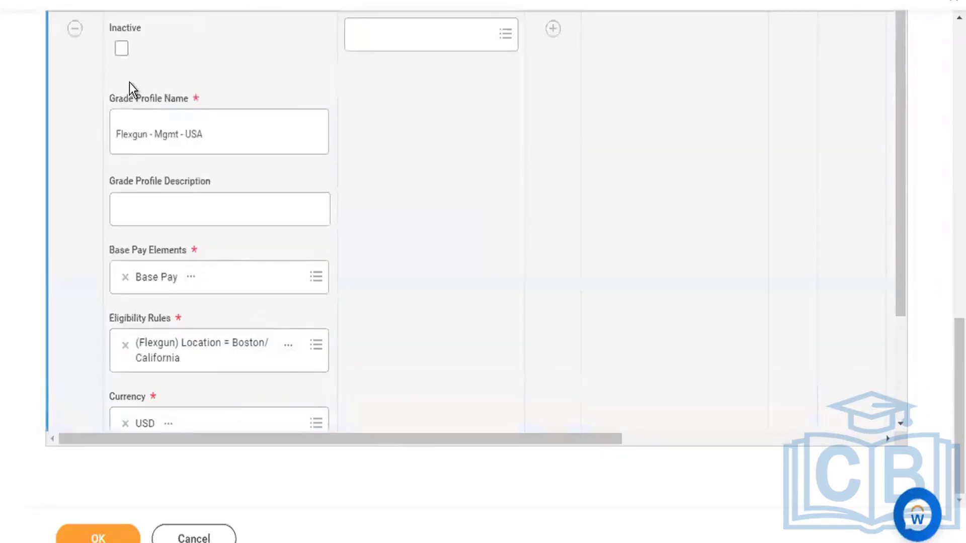
pyautogui.scroll(5, 129, 84)
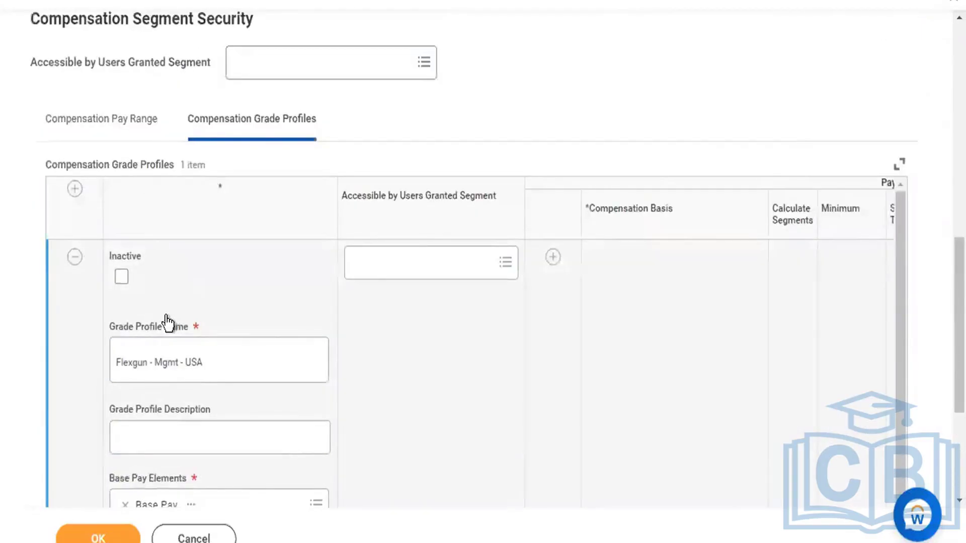
pyautogui.click(74, 188)
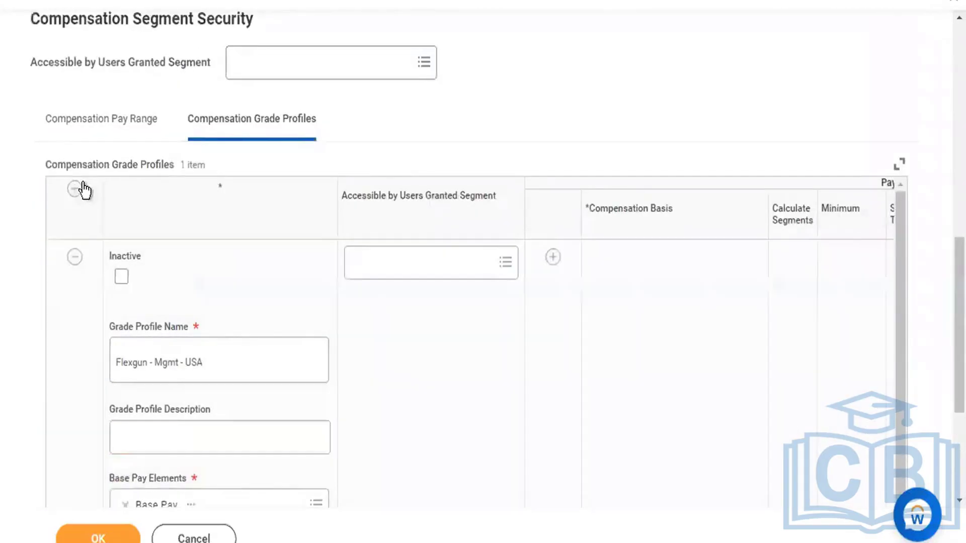
pyautogui.click(238, 288)
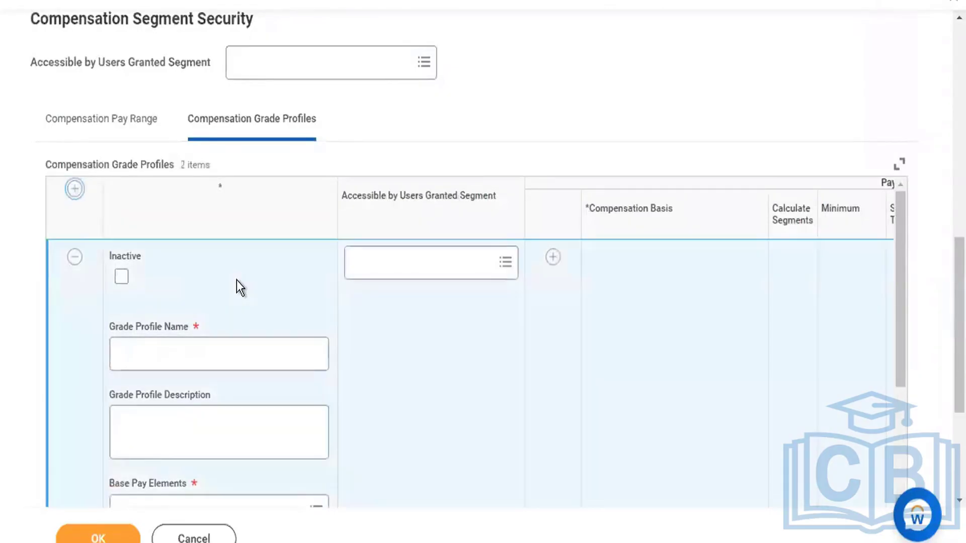
pyautogui.click(187, 349)
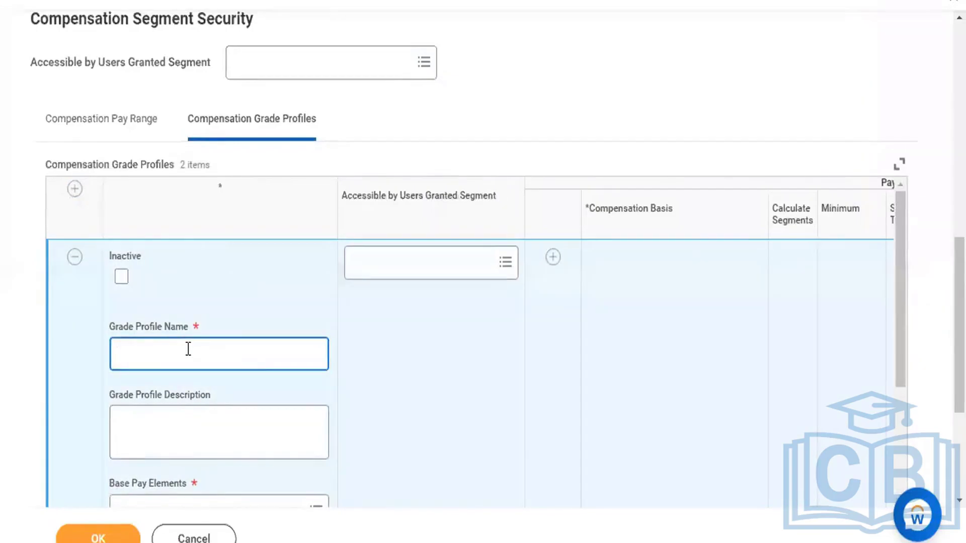
pyautogui.write('Flexgun - M')
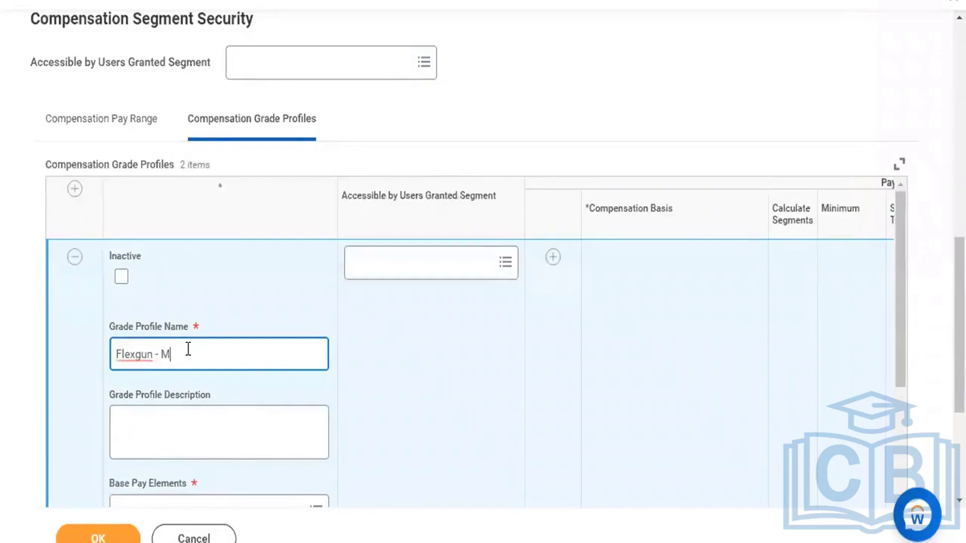
pyautogui.write('gmt - CAD')
pyautogui.press('BackSpace')
pyautogui.press('BackSpace')
pyautogui.write('ananda')
# Search for "base pay" and assign Base Pay as the new grade profile's base pay element
pyautogui.scroll(-5, 188, 349)
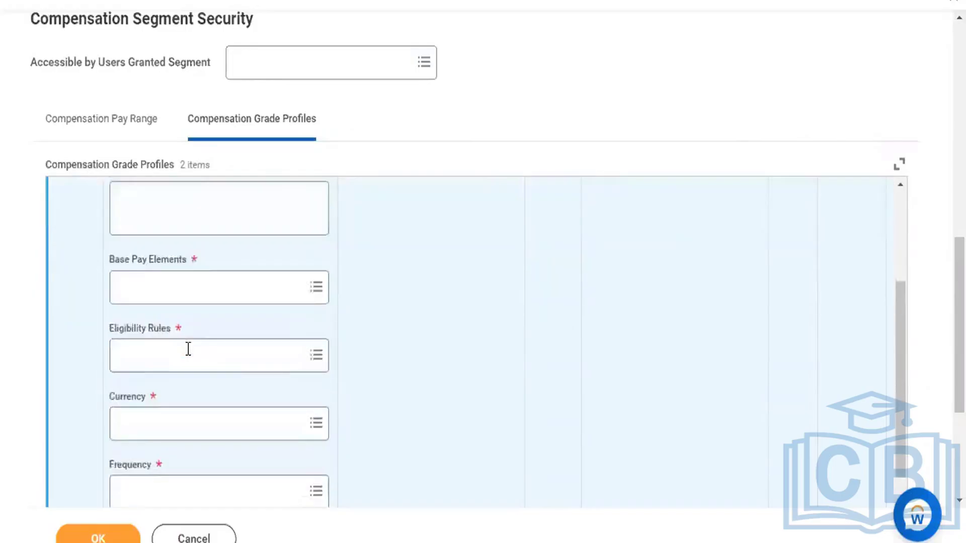
pyautogui.click(231, 285)
pyautogui.write('base pay')
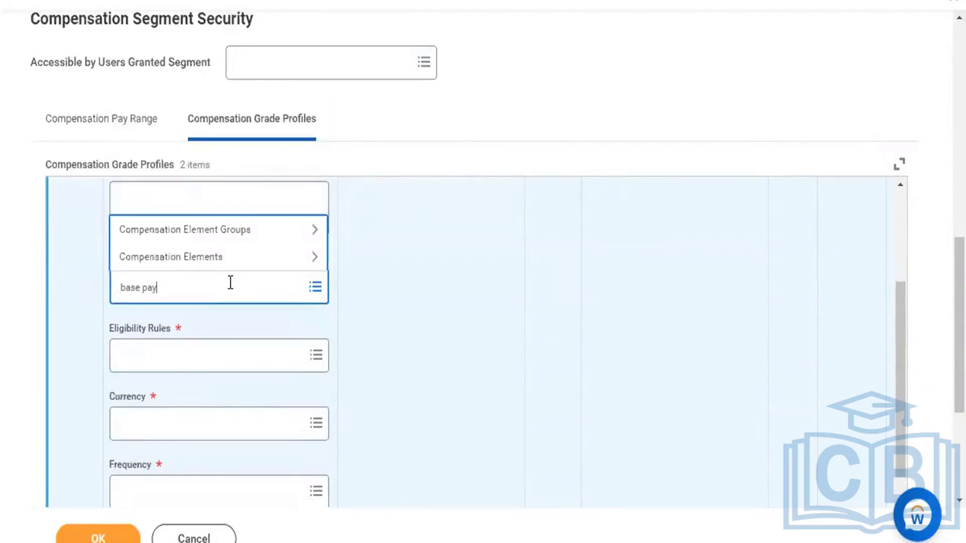
pyautogui.press('Return')
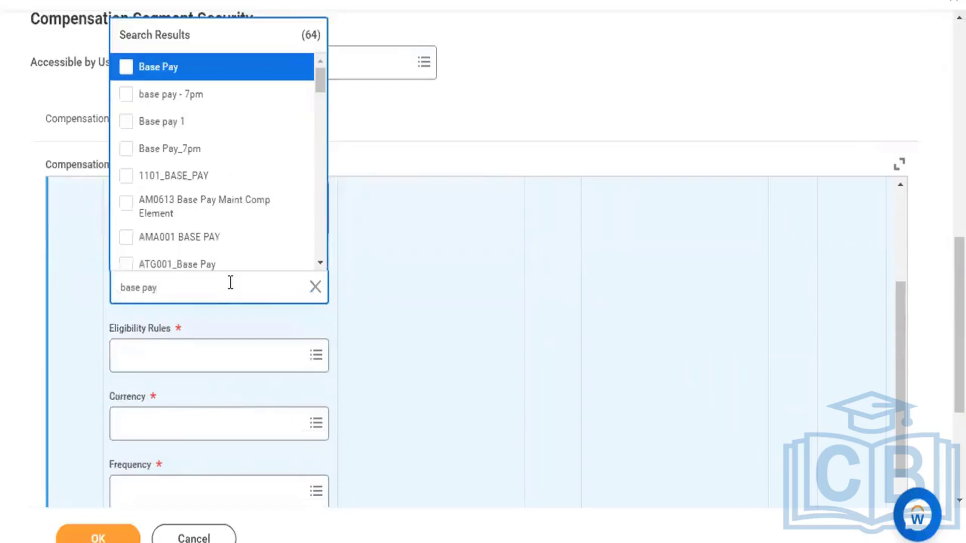
pyautogui.press('Return')
# Search the eligibility rules for "country canada", review the Country - Canada rule's conditions, and assign it to the new grade profile
pyautogui.click(209, 381)
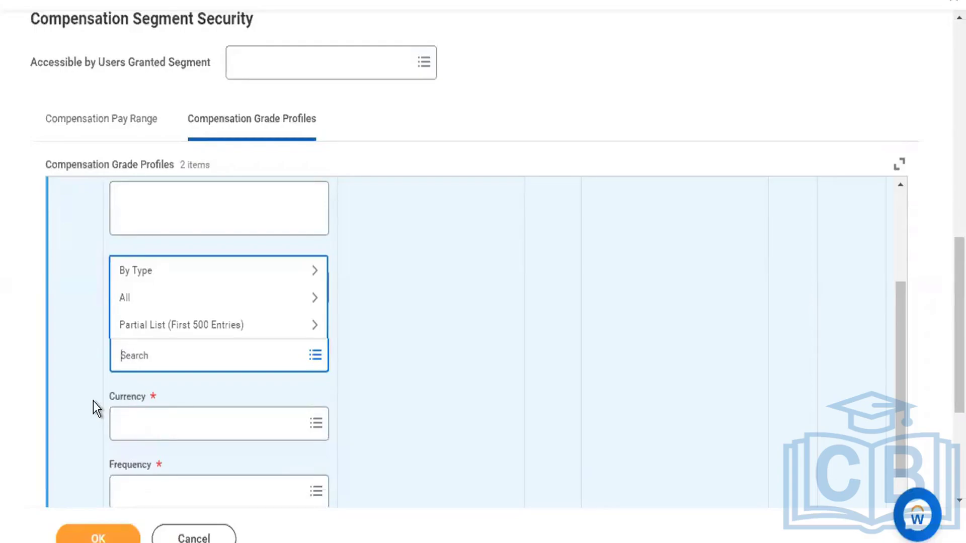
pyautogui.write('country canada')
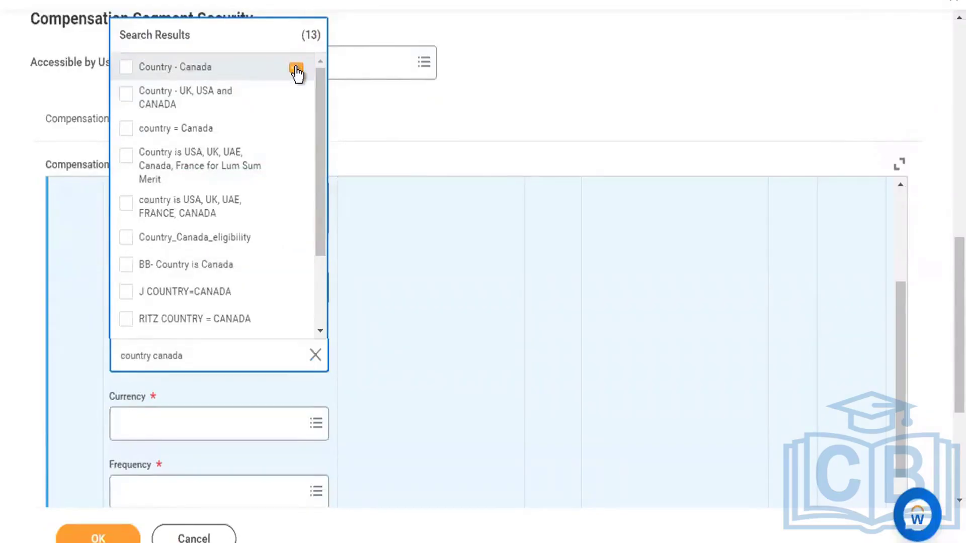
pyautogui.click(296, 69)
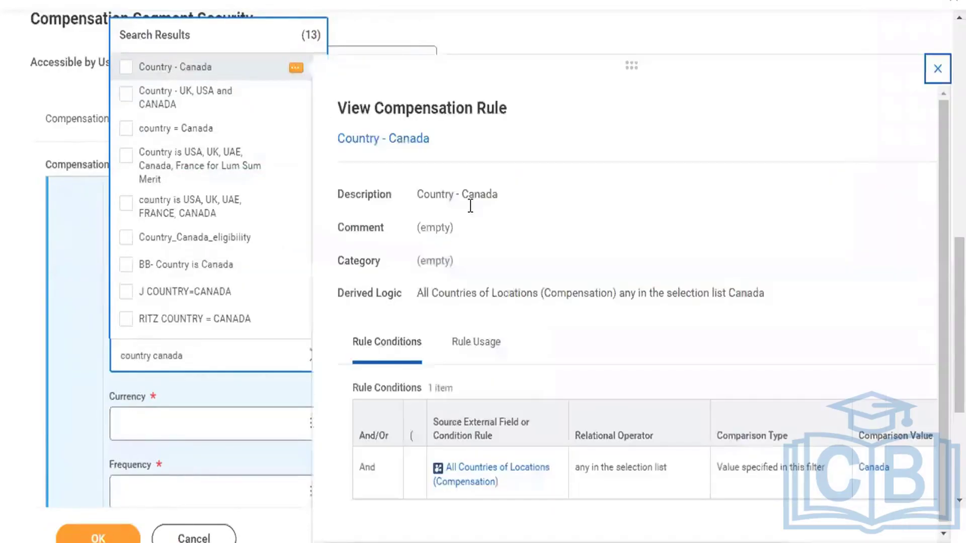
pyautogui.scroll(-1, 529, 308)
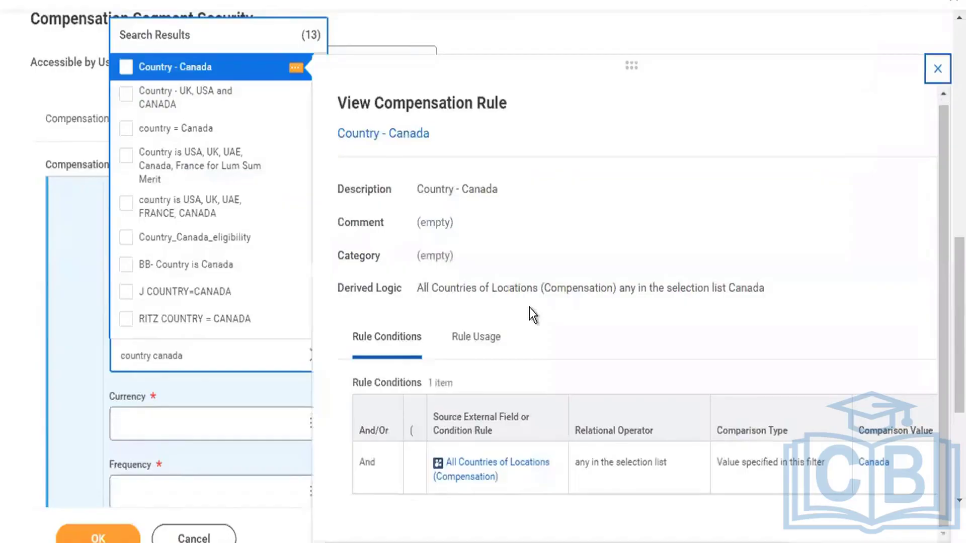
pyautogui.click(227, 69)
pyautogui.click(104, 382)
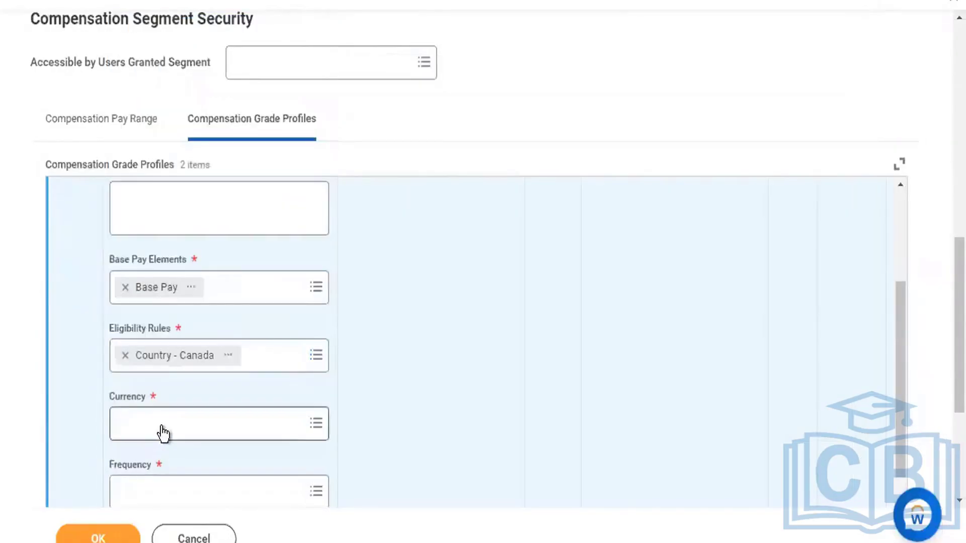
# Set the Canadian grade profile's currency to CAD and its frequency to Monthly
pyautogui.click(162, 425)
pyautogui.write('ca')
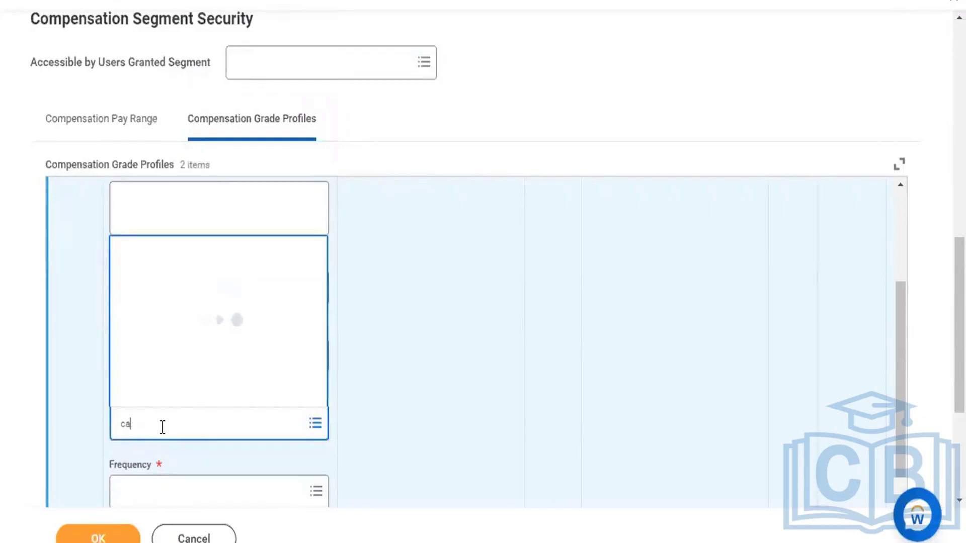
pyautogui.write('d')
pyautogui.press('Return')
pyautogui.click(132, 490)
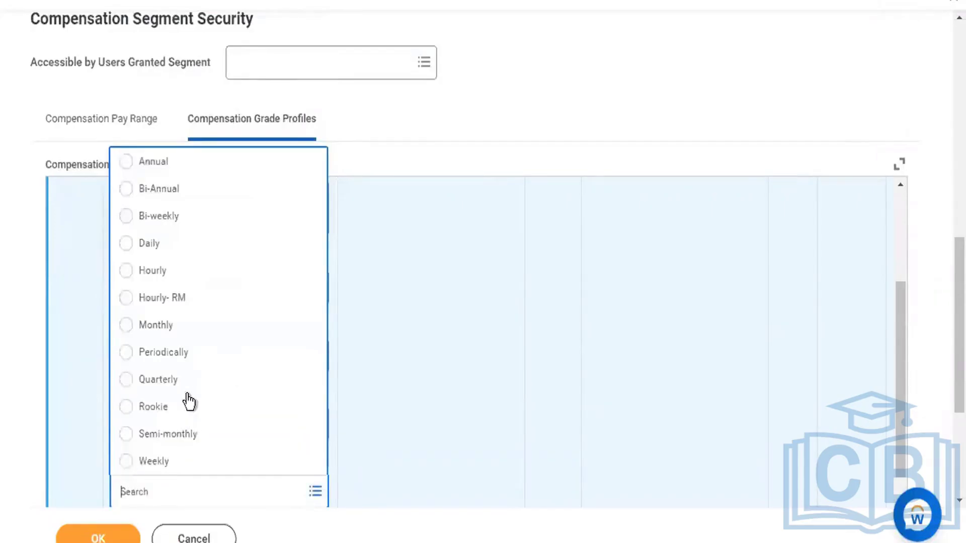
pyautogui.click(223, 326)
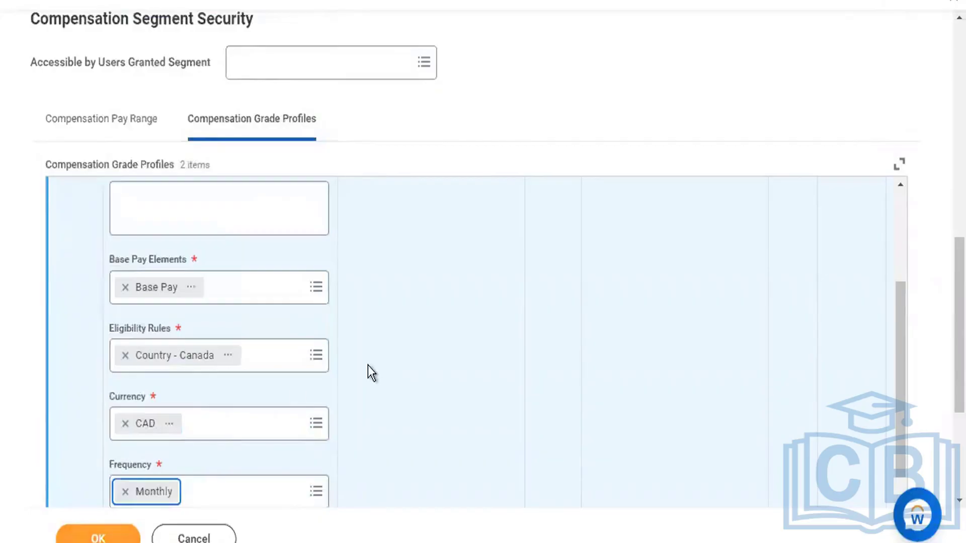
# Add a pay range to the Canadian grade profile and set its minimum to 50,000
pyautogui.scroll(5, 367, 385)
pyautogui.click(553, 257)
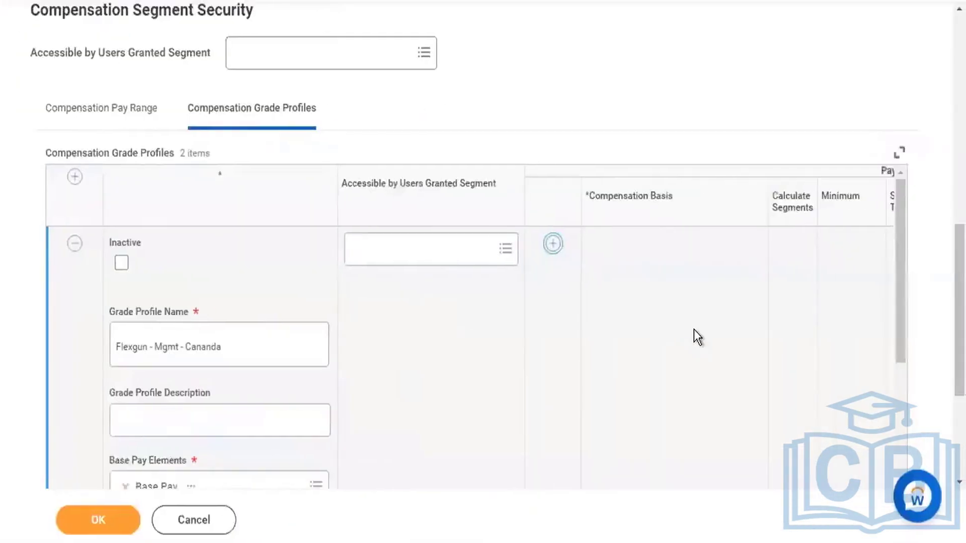
pyautogui.scroll(-4, 693, 330)
pyautogui.scroll(-6, 693, 330)
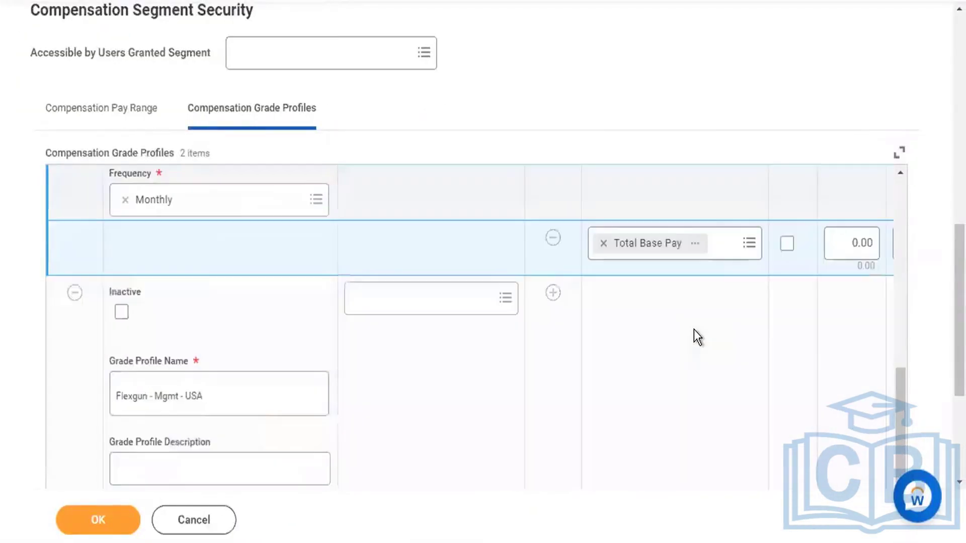
pyautogui.hscroll(3, 693, 329)
pyautogui.hscroll(2, 693, 330)
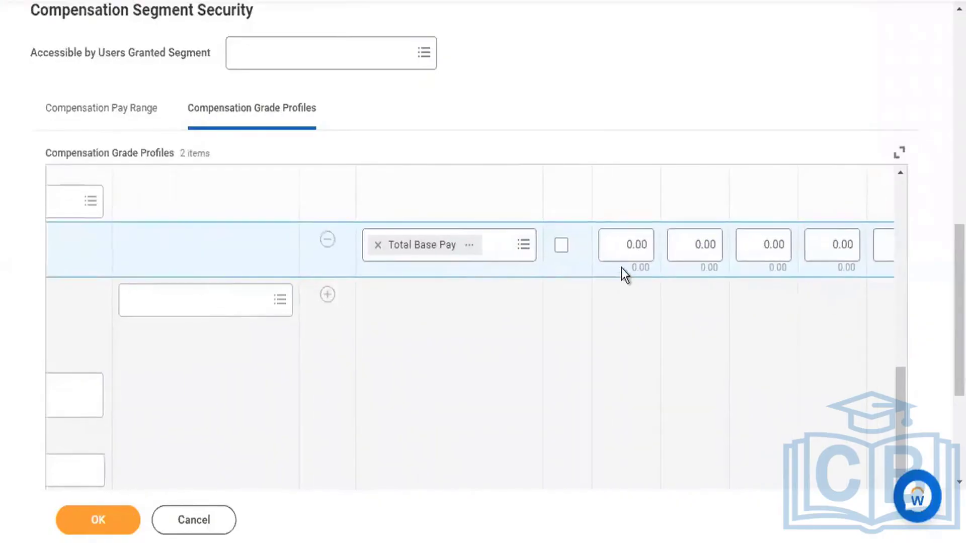
pyautogui.click(632, 244)
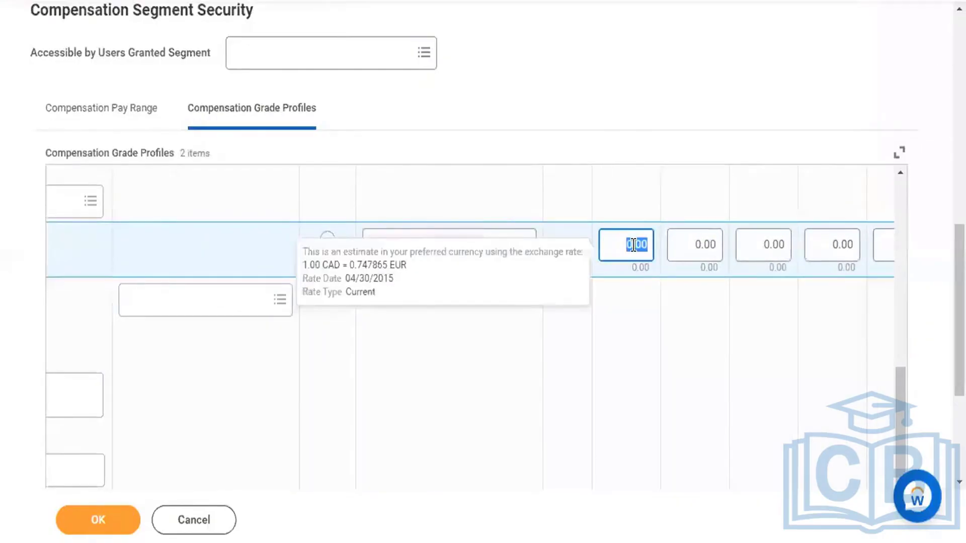
pyautogui.write('50000')
# Set the Canadian pay range's Segment 5 top to 90,000 with calculated segments, and submit the compensation grade
pyautogui.press('Tab')
pyautogui.press('Tab')
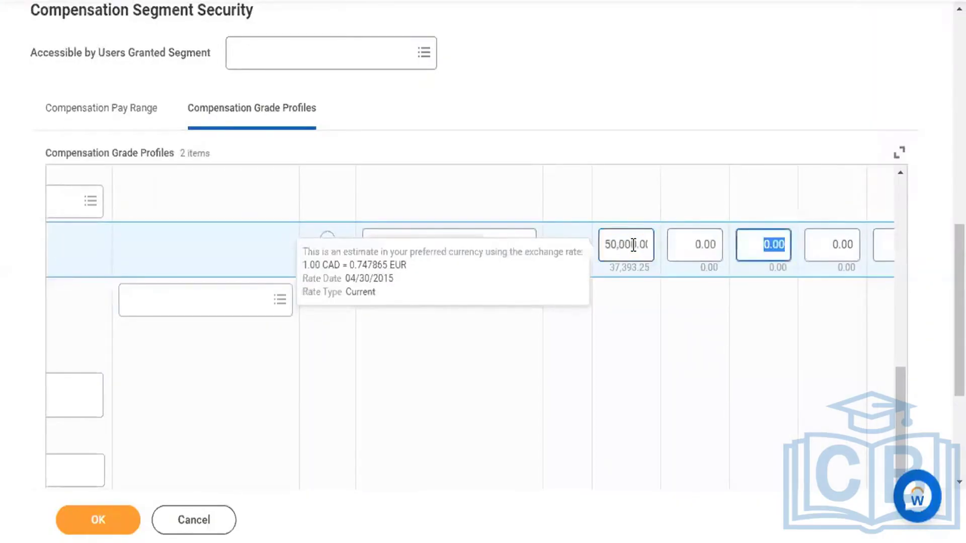
pyautogui.press('Tab')
pyautogui.press('Tab')
pyautogui.press('Tab')
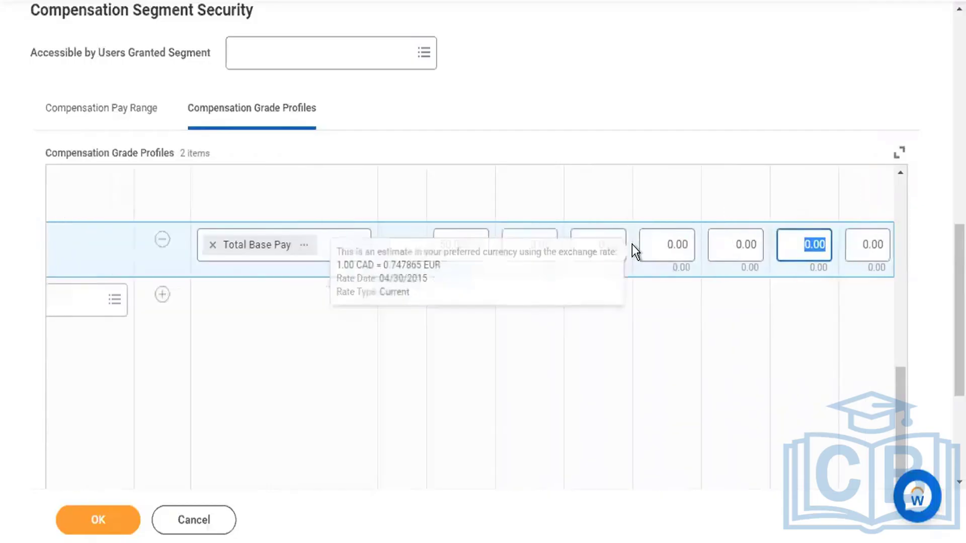
pyautogui.write('90000')
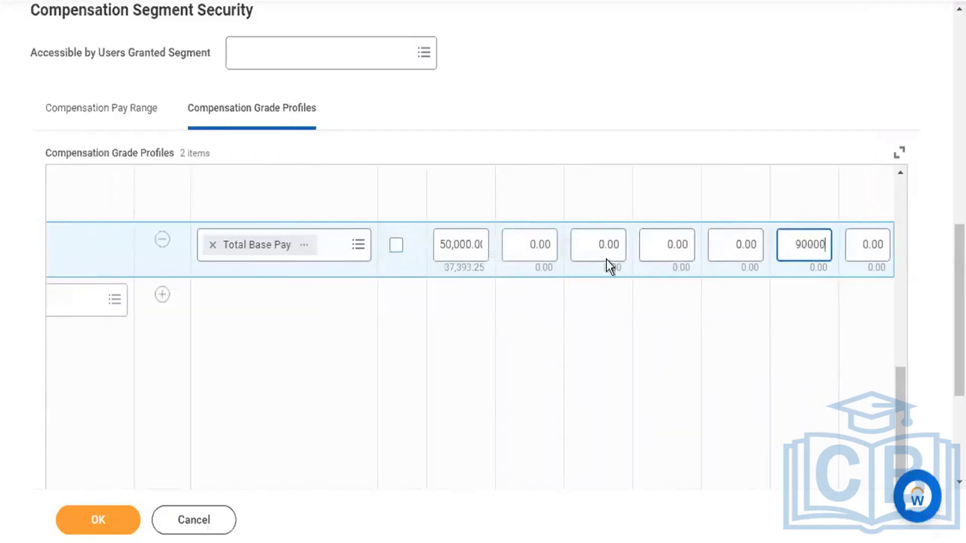
pyautogui.click(395, 246)
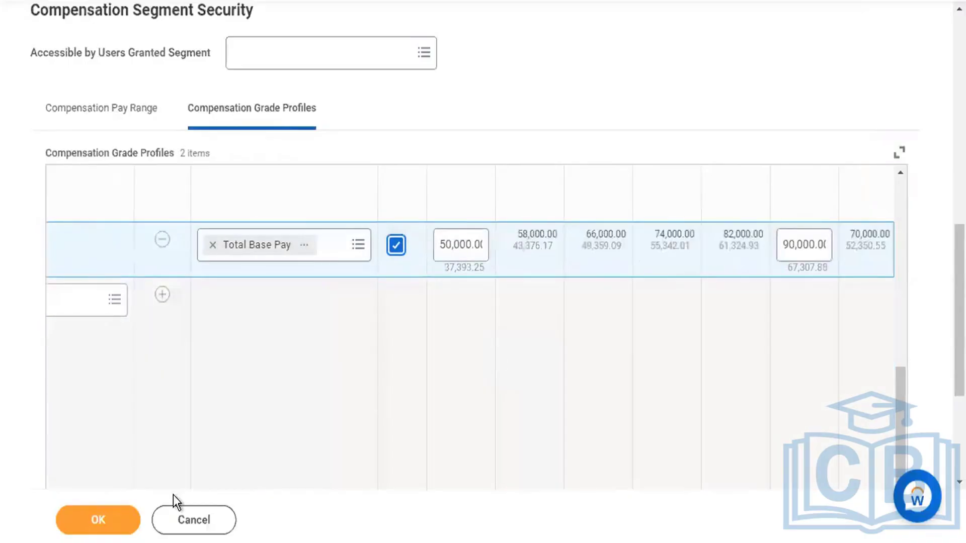
pyautogui.click(96, 520)
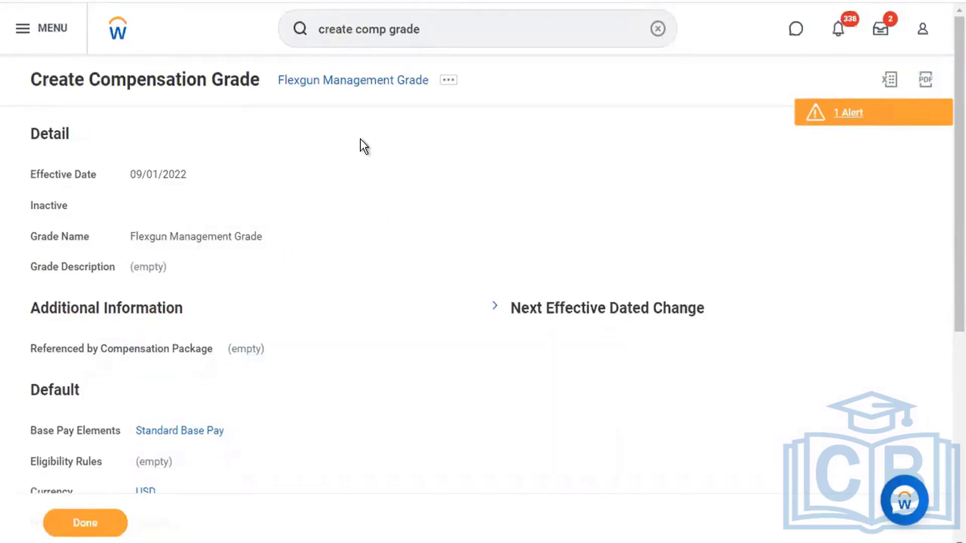
# Review the submitted grade's compensation grade profiles, comparing the pay ranges and eligibility rules of the USA and Canadian profiles
pyautogui.scroll(-2, 363, 217)
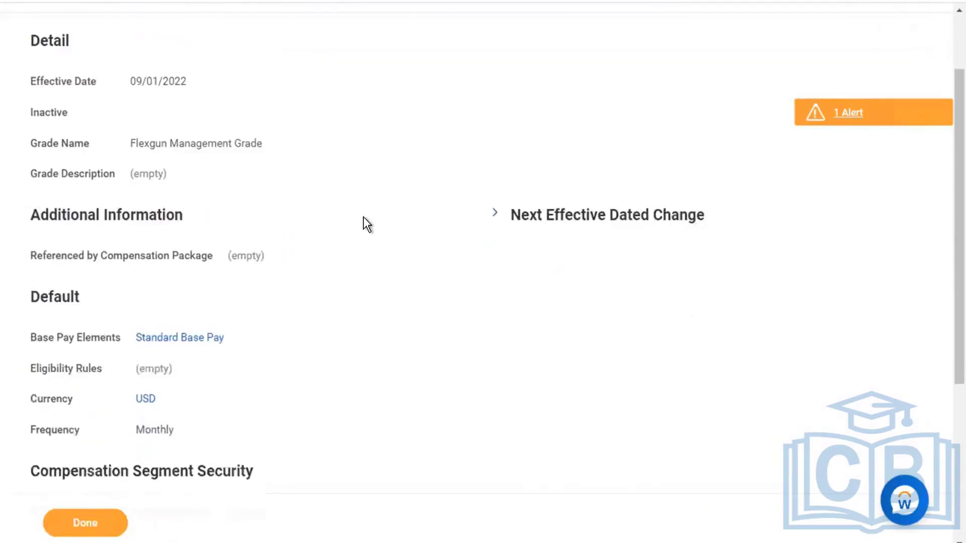
pyautogui.scroll(-5, 363, 217)
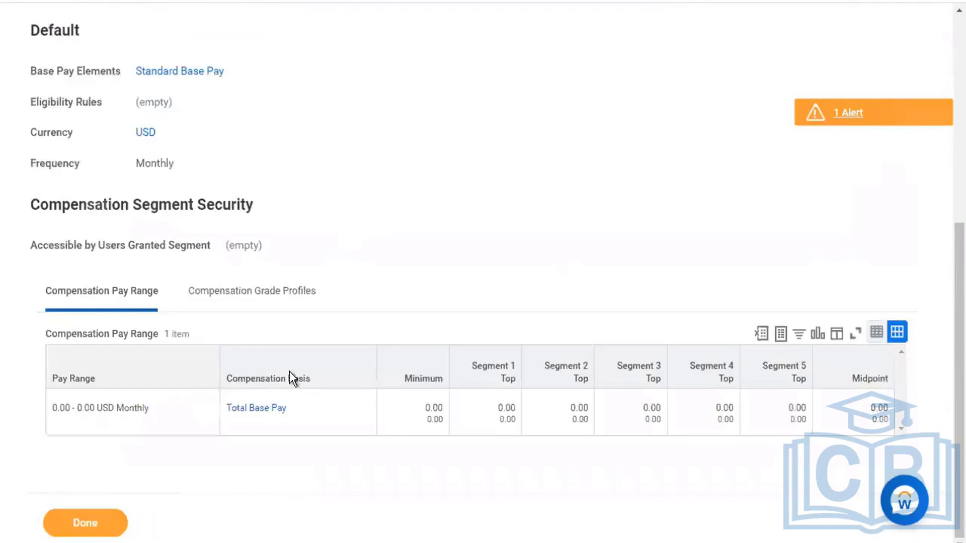
pyautogui.click(252, 300)
pyautogui.scroll(-4, 398, 280)
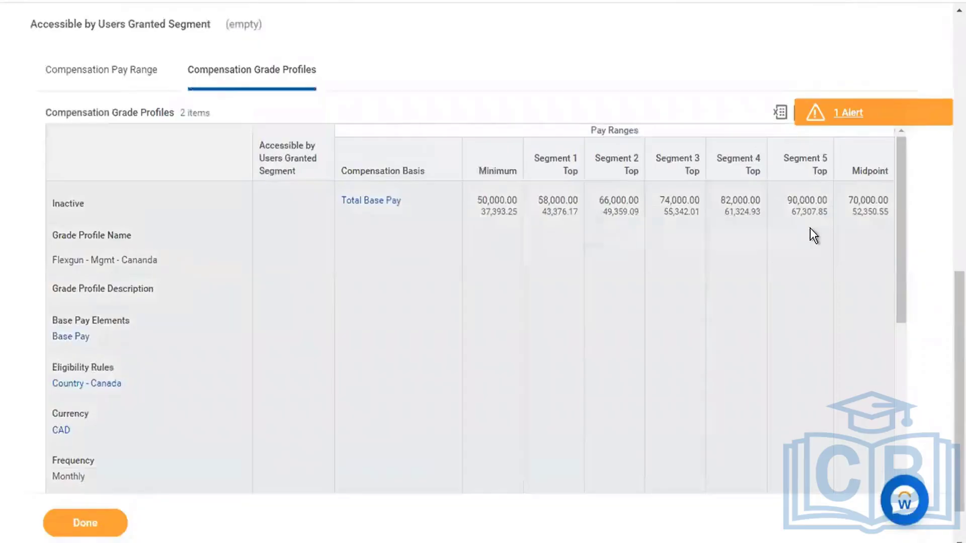
pyautogui.scroll(-4, 343, 358)
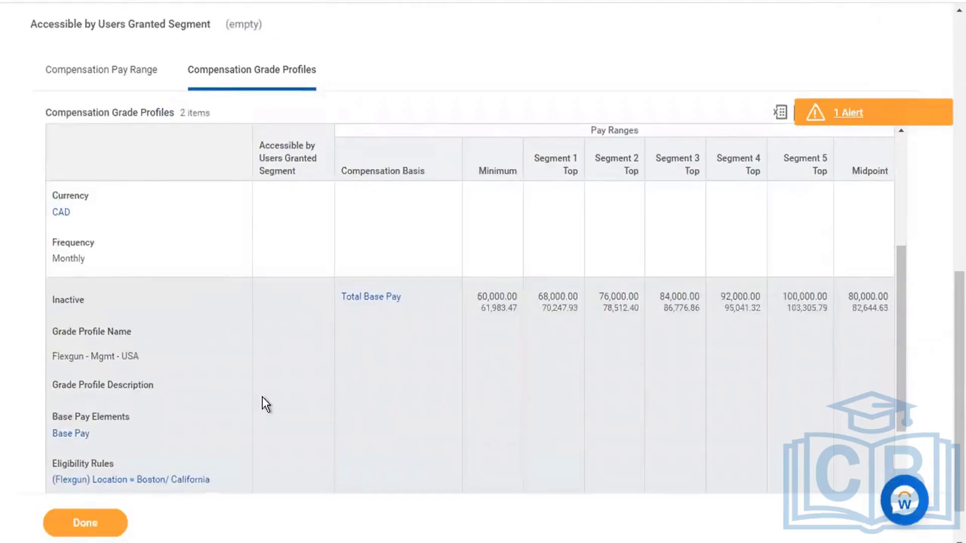
pyautogui.scroll(-1, 262, 397)
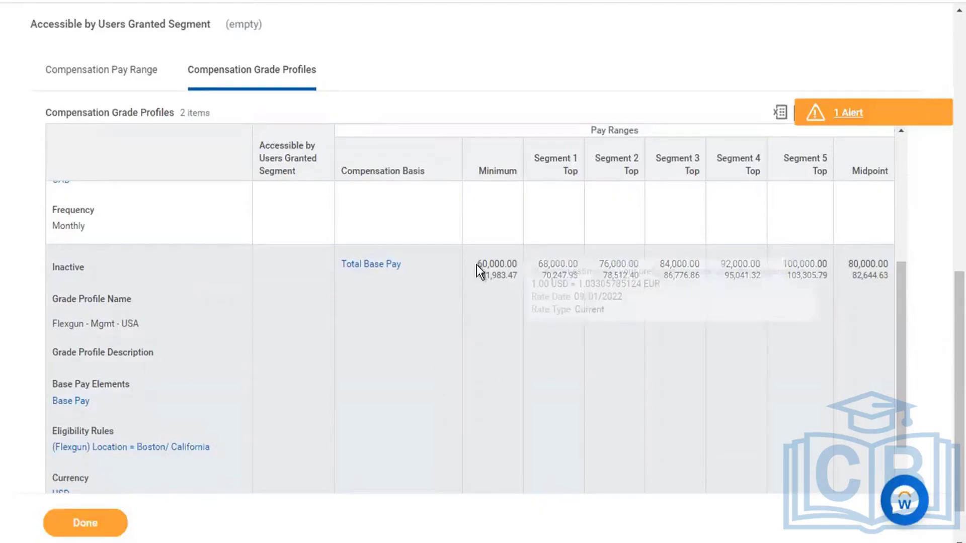
pyautogui.moveTo(476, 265); pyautogui.dragTo(849, 271)
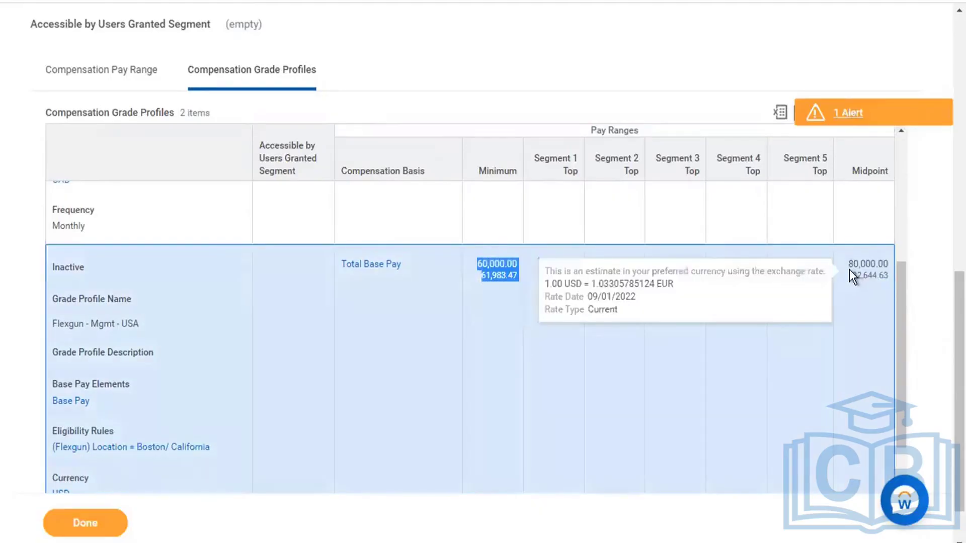
pyautogui.click(392, 392)
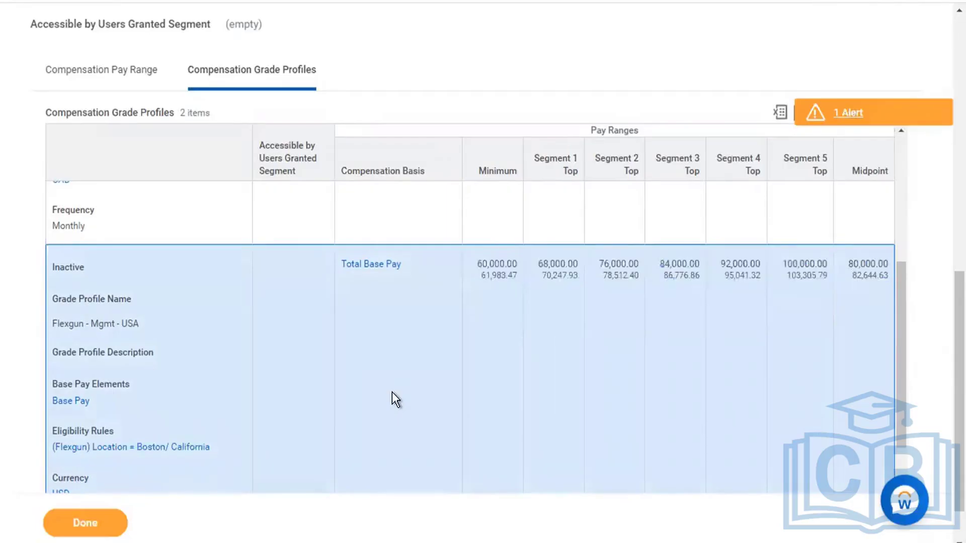
pyautogui.scroll(5, 392, 391)
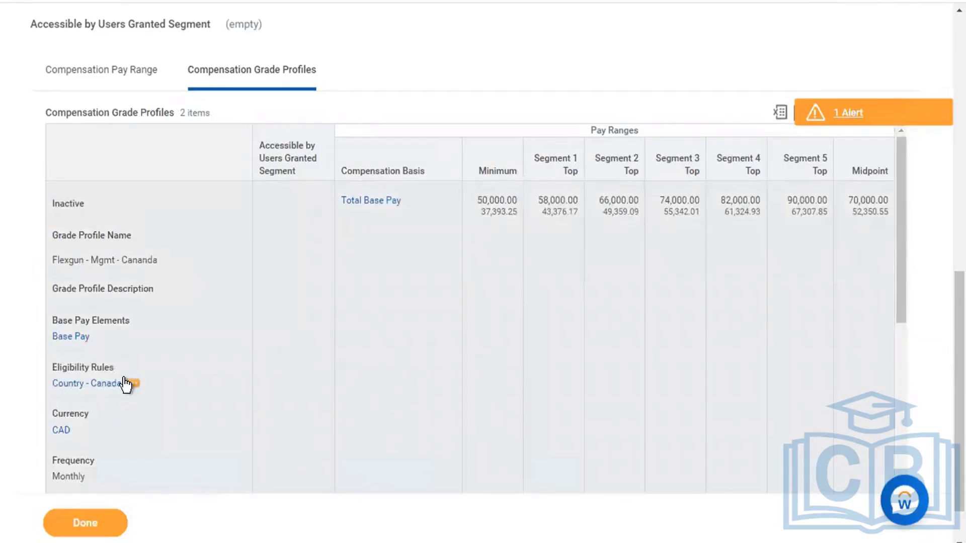
pyautogui.moveTo(479, 199)
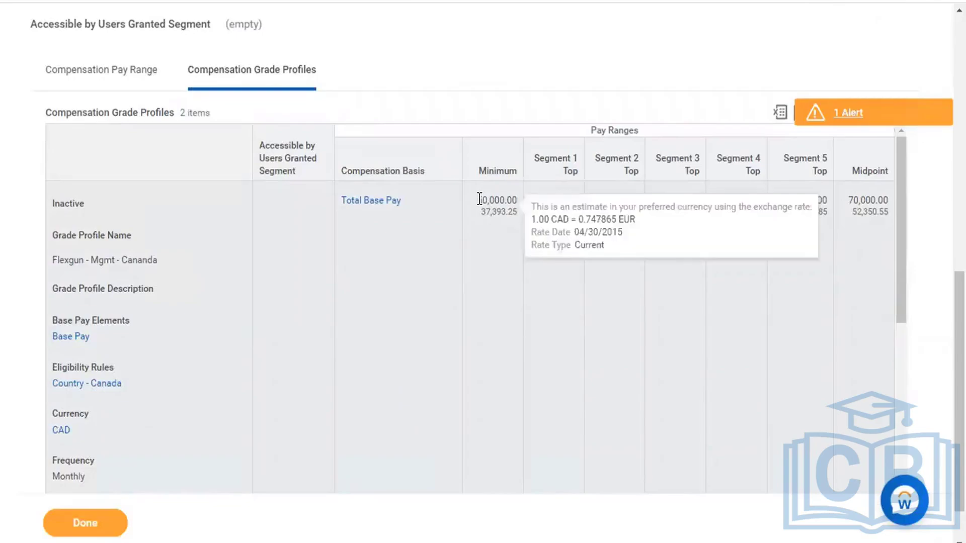
pyautogui.moveTo(479, 199); pyautogui.dragTo(813, 218)
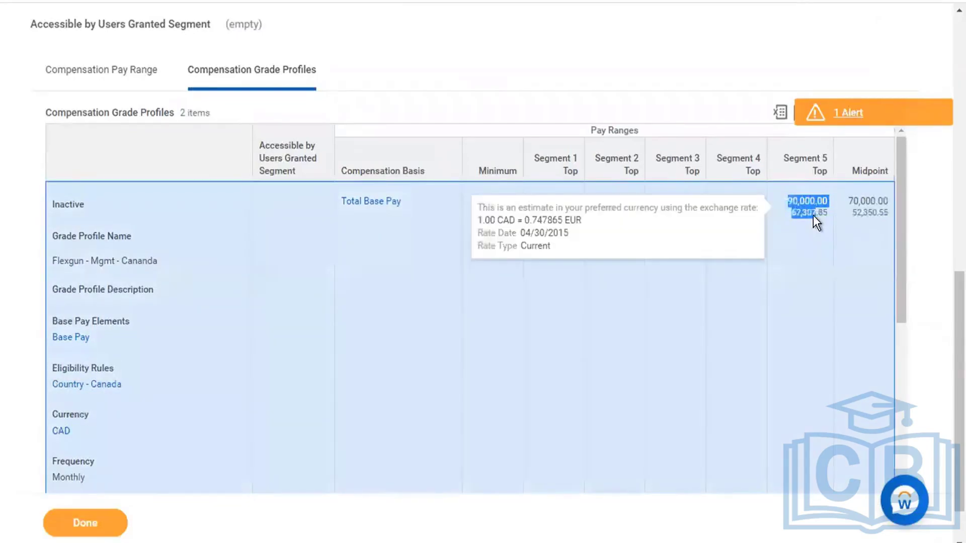
pyautogui.click(488, 57)
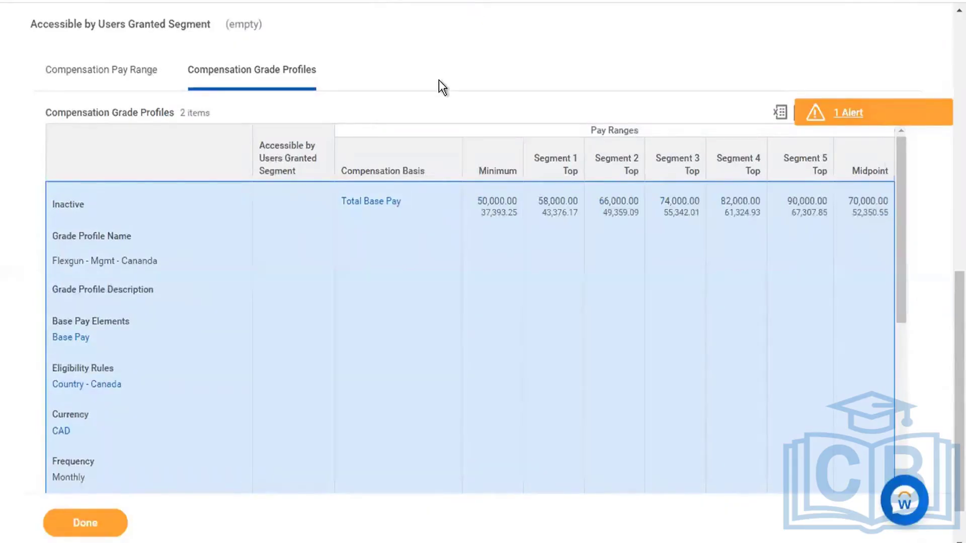
# Examine the grade's name and its default settings, including the default eligibility rules
pyautogui.scroll(5, 439, 85)
pyautogui.moveTo(28, 122); pyautogui.dragTo(98, 123)
pyautogui.click(476, 183)
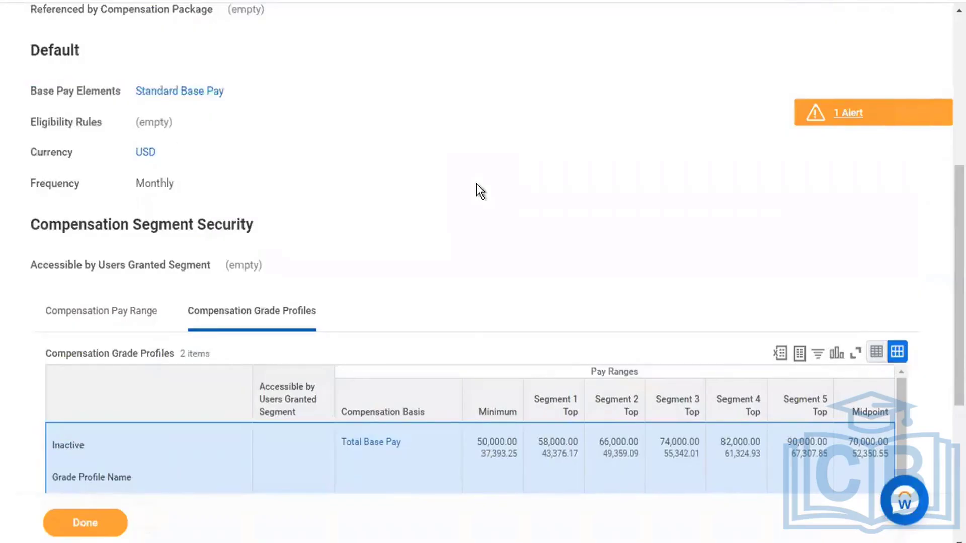
pyautogui.scroll(3, 476, 183)
pyautogui.scroll(2, 464, 183)
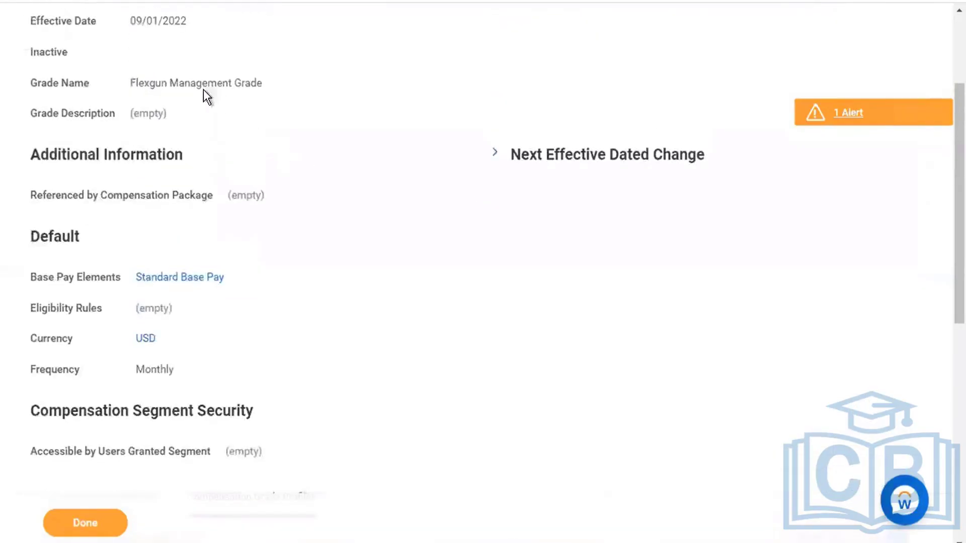
pyautogui.moveTo(169, 82); pyautogui.dragTo(281, 92)
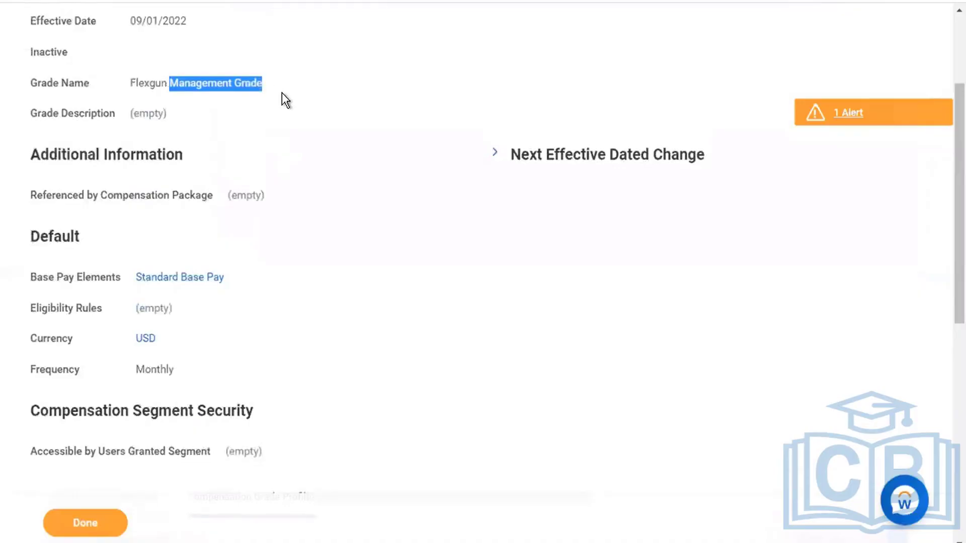
pyautogui.click(406, 282)
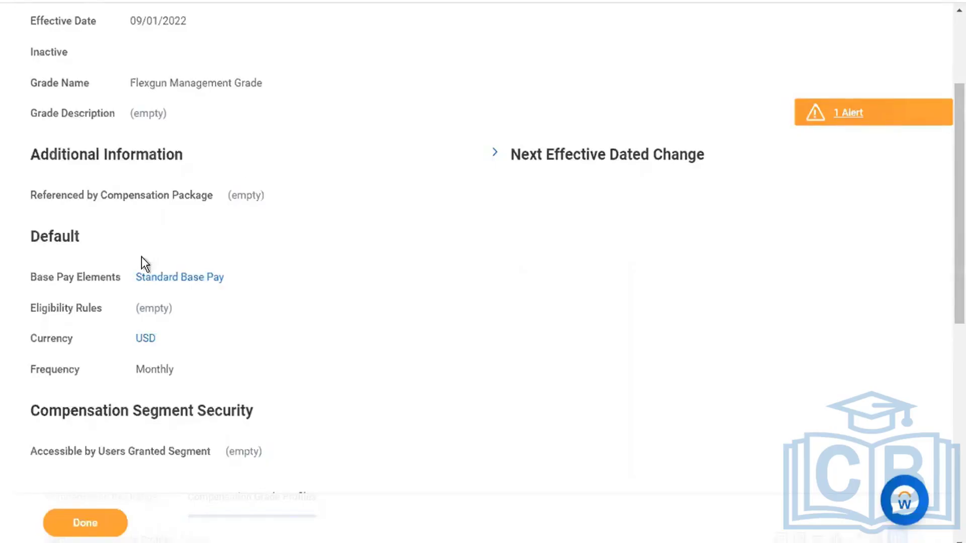
pyautogui.moveTo(32, 306); pyautogui.dragTo(215, 305)
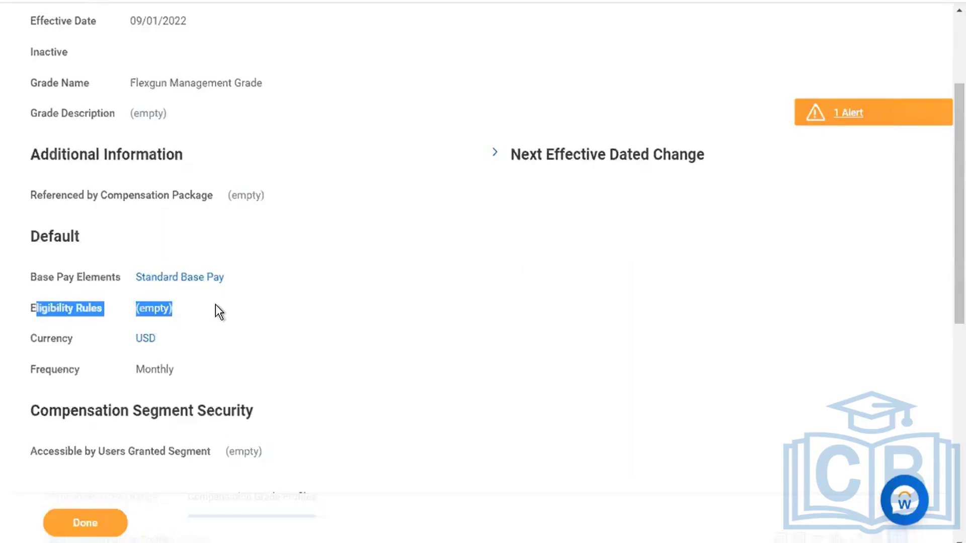